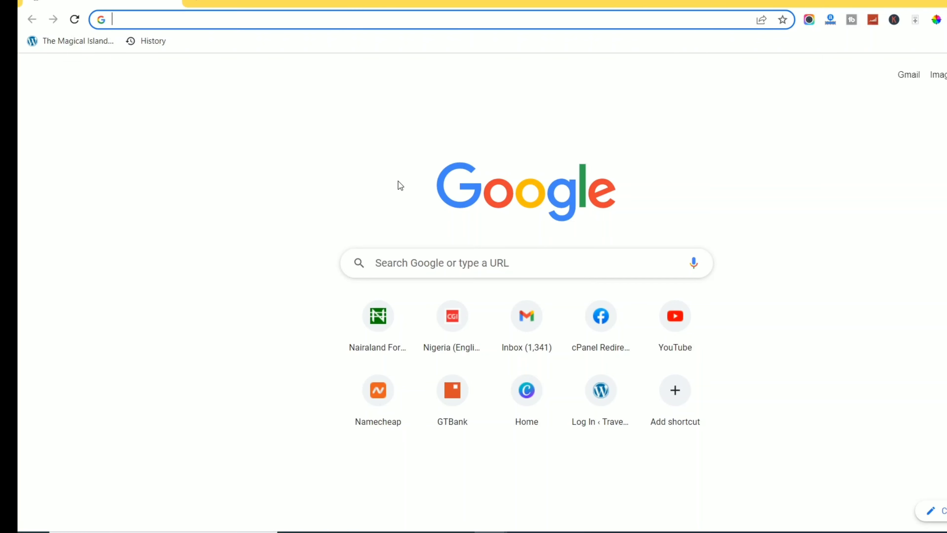
Search Google for 'how to apply for us visa'.
{"action": "type", "text": "h"}
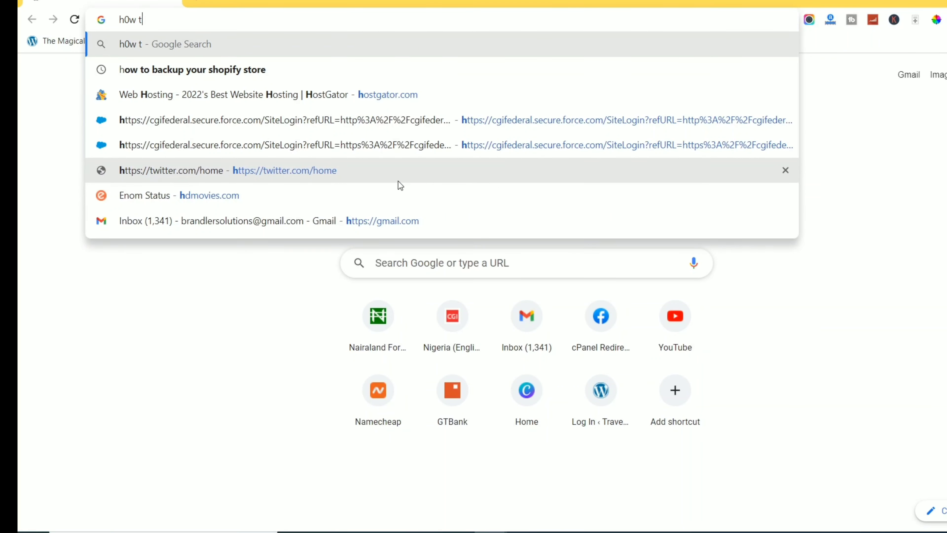
{"action": "type", "text": "ow to a"}
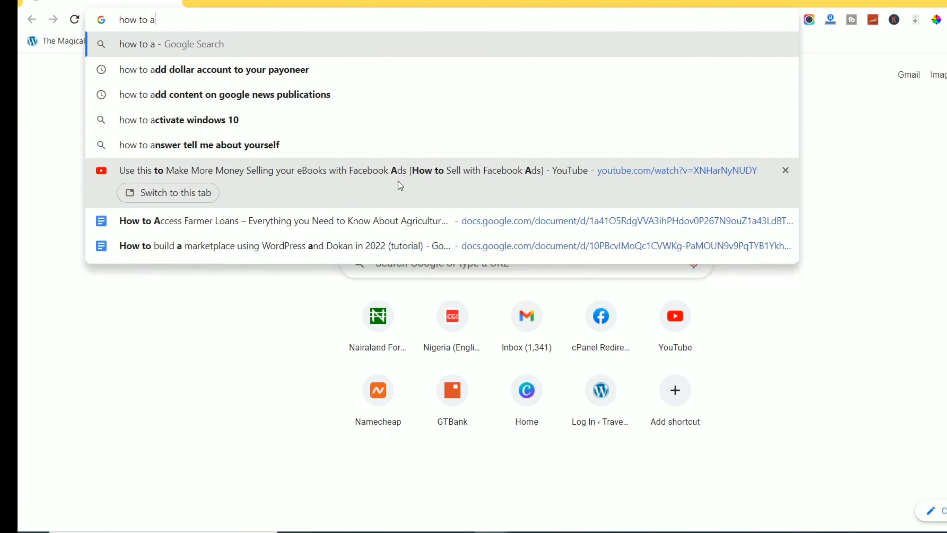
{"action": "key", "text": "BackSpace"}
{"action": "type", "text": "apply for"}
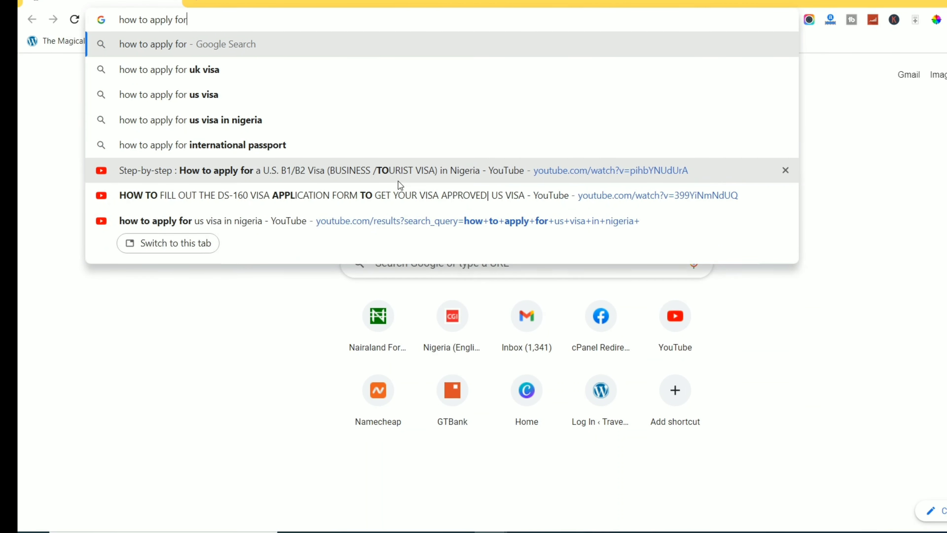
{"action": "type", "text": " us"}
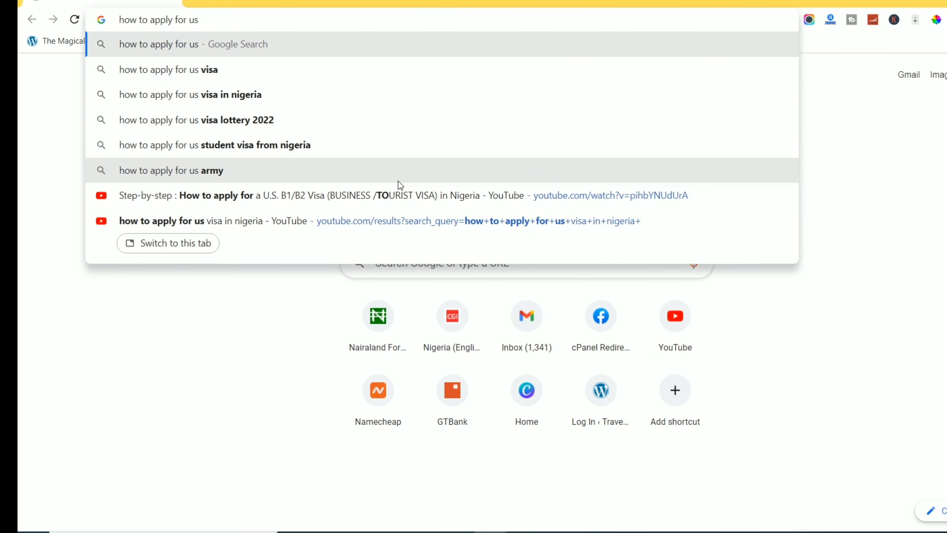
{"action": "type", "text": " visa"}
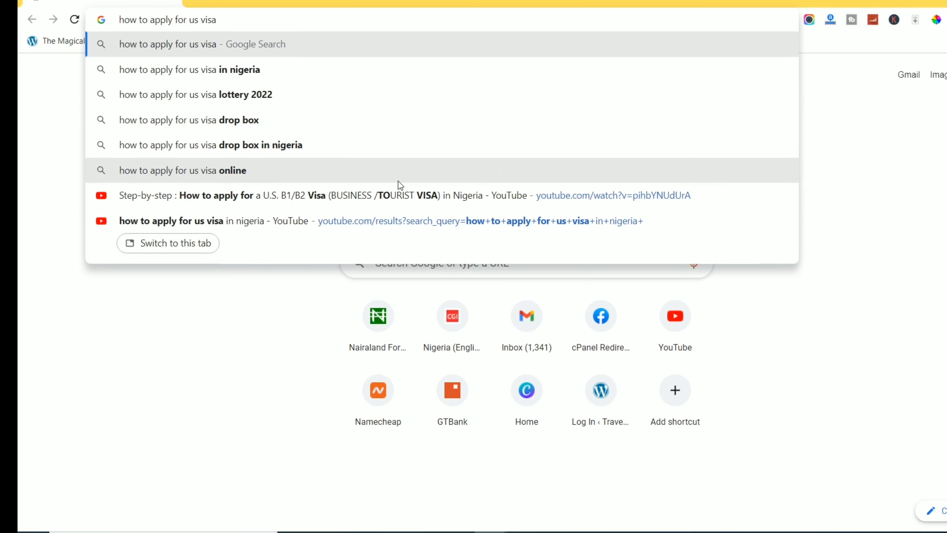
{"action": "key", "text": "Return"}
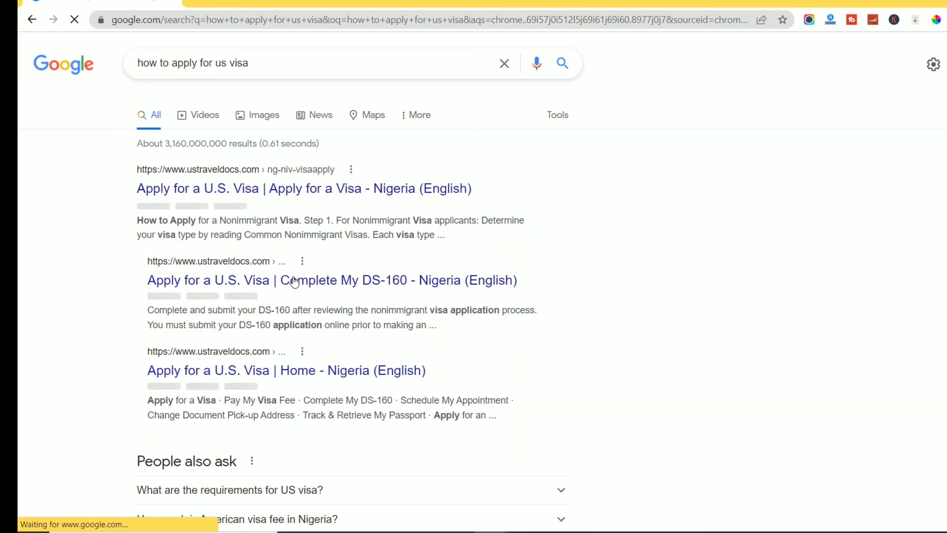
{"action": "scroll", "coordinate": [294, 281], "scroll_direction": "down", "scroll_amount": 10}
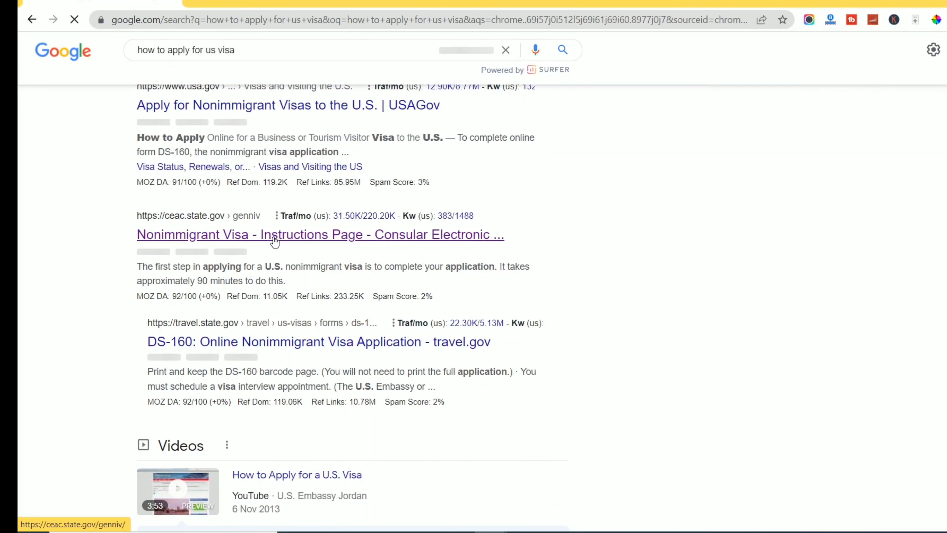
Go to the CEAC site by entering 'ceac' as the web address.
{"action": "left_click", "coordinate": [195, 21]}
{"action": "type", "text": "ceac"}
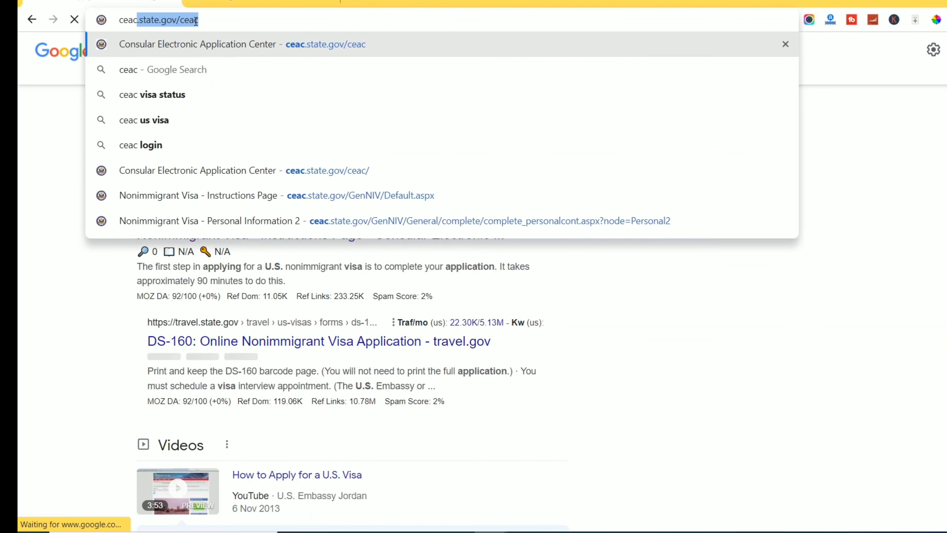
{"action": "key", "text": "Return"}
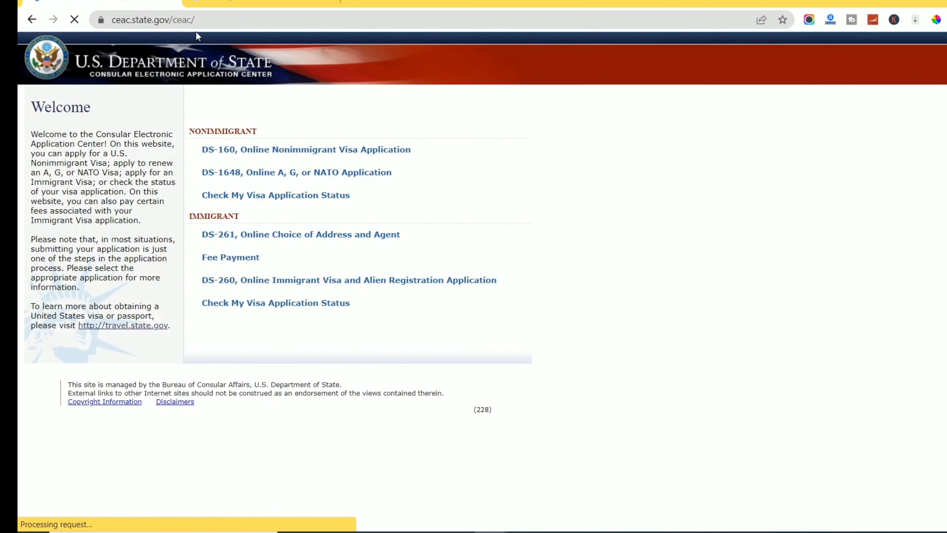
Open the DS-160 online nonimmigrant visa application from the CEAC welcome page.
{"action": "left_click", "coordinate": [233, 1]}
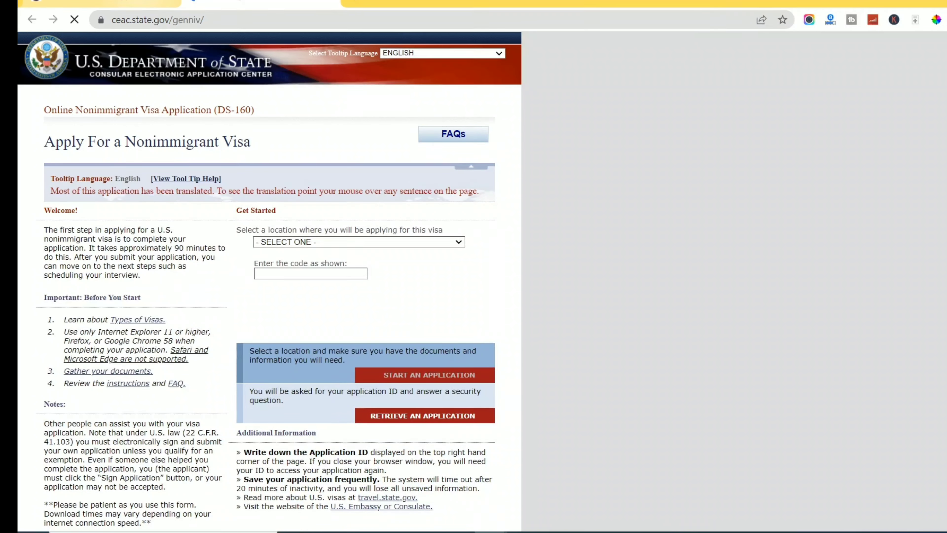
{"action": "left_click", "coordinate": [101, 3]}
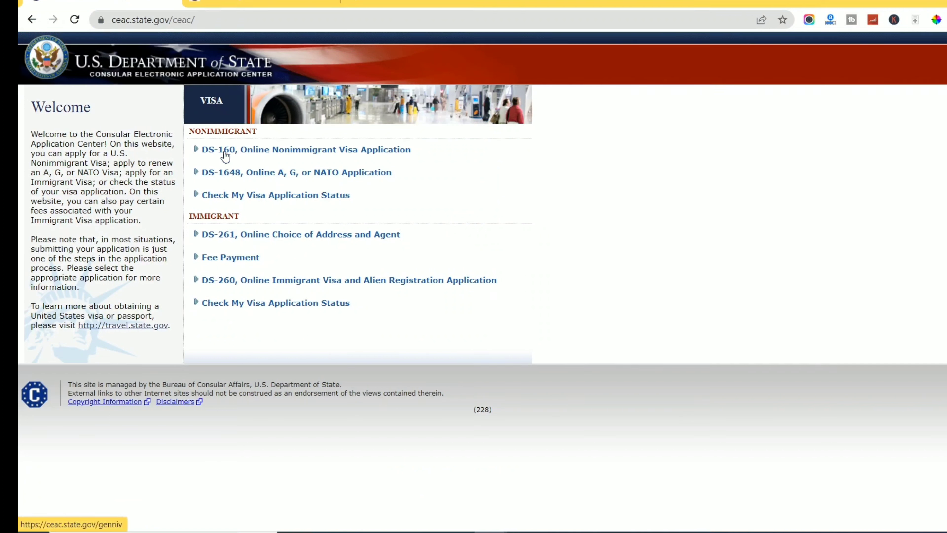
{"action": "mouse_move", "coordinate": [225, 157]}
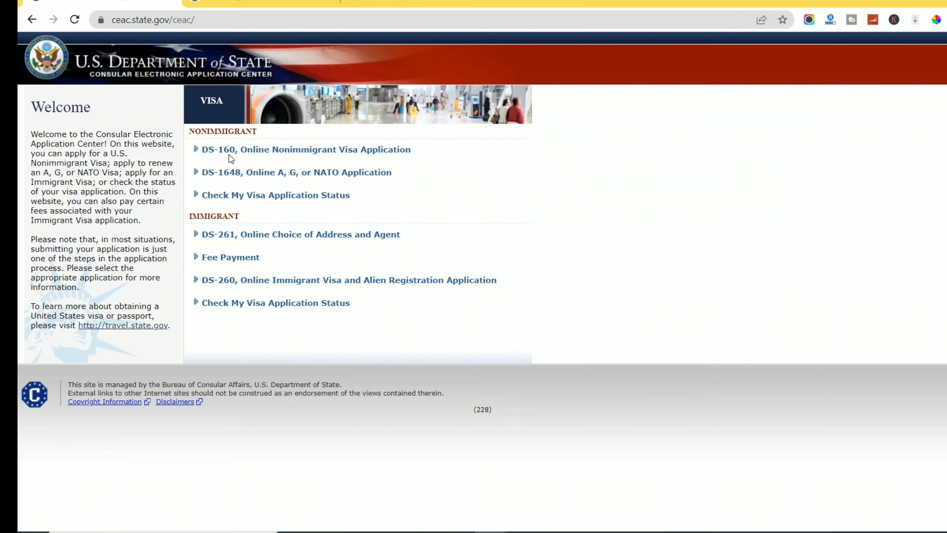
{"action": "left_click", "coordinate": [239, 150]}
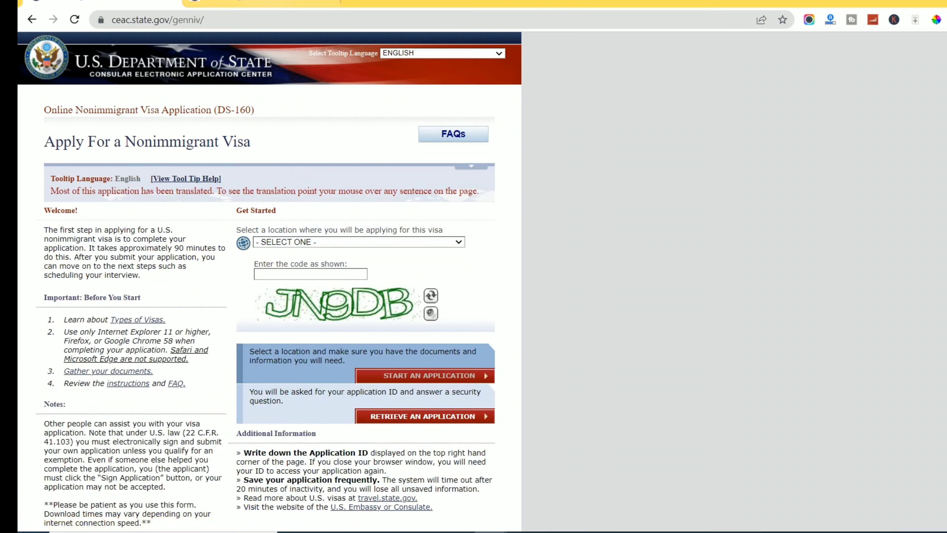
{"action": "left_click", "coordinate": [265, 1]}
{"action": "left_click", "coordinate": [149, 1]}
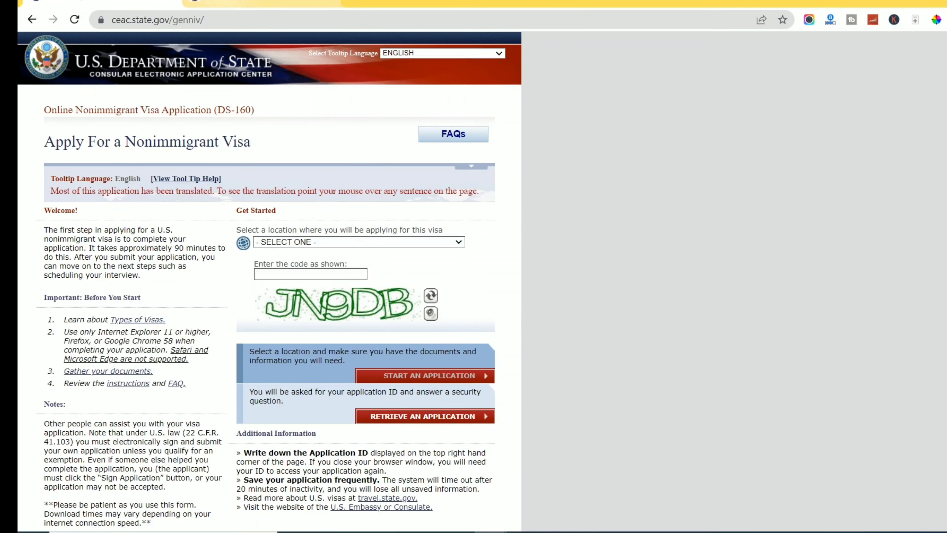
{"action": "left_click", "coordinate": [265, 2]}
{"action": "left_click", "coordinate": [134, 3]}
{"action": "left_click", "coordinate": [265, 2]}
{"action": "left_click", "coordinate": [134, 1]}
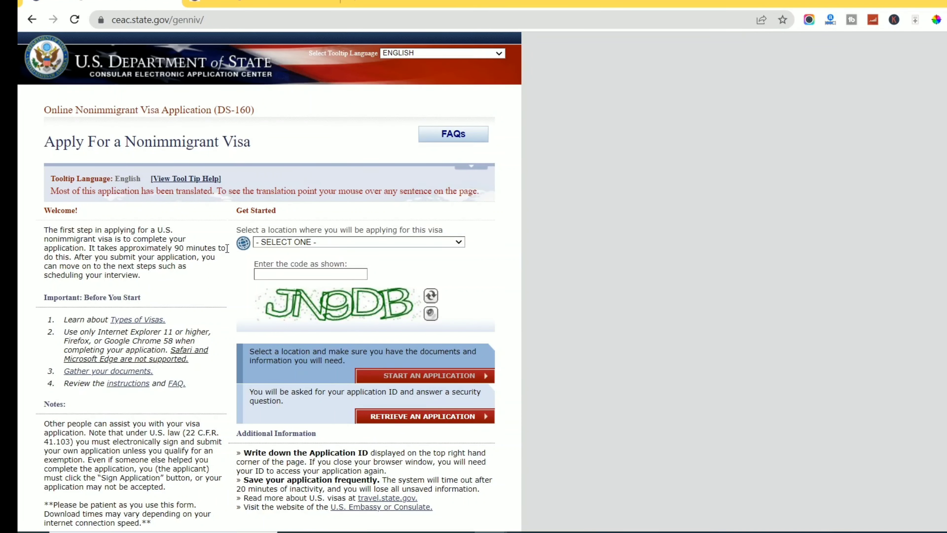
Choose NIGERIA, LAGOS as the application location.
{"action": "left_click", "coordinate": [303, 243]}
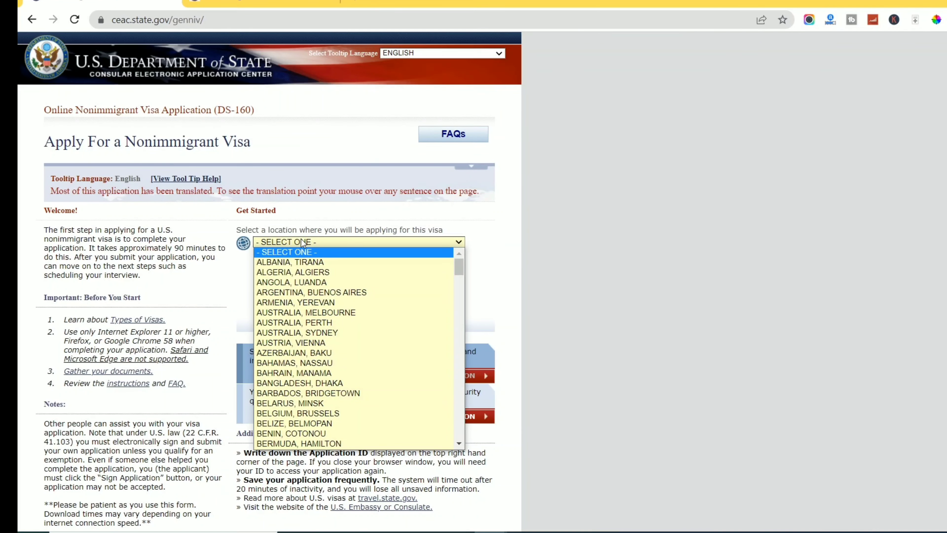
{"action": "type", "text": "ni"}
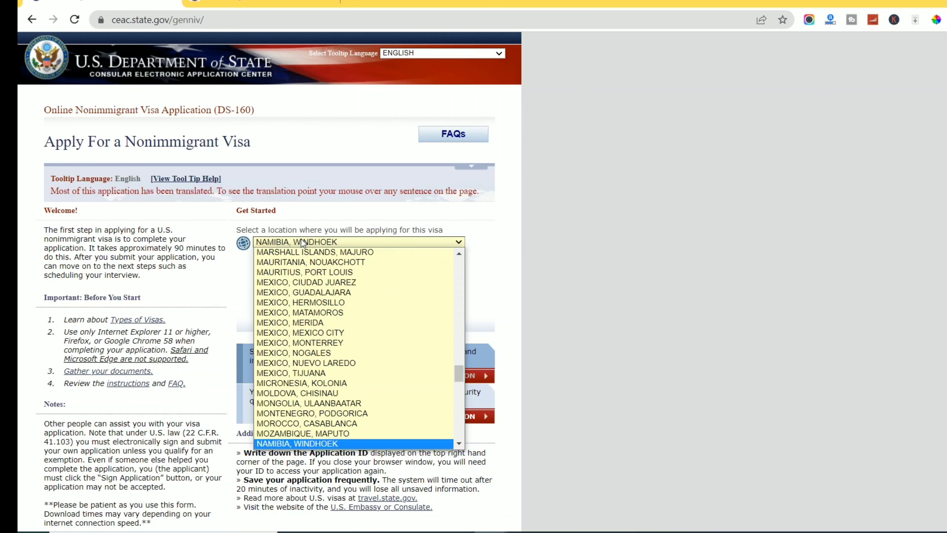
{"action": "key", "text": "Down"}
{"action": "key", "text": "Down"}
{"action": "key", "text": "Down"}
{"action": "key", "text": "Down"}
{"action": "key", "text": "Down"}
{"action": "key", "text": "Down"}
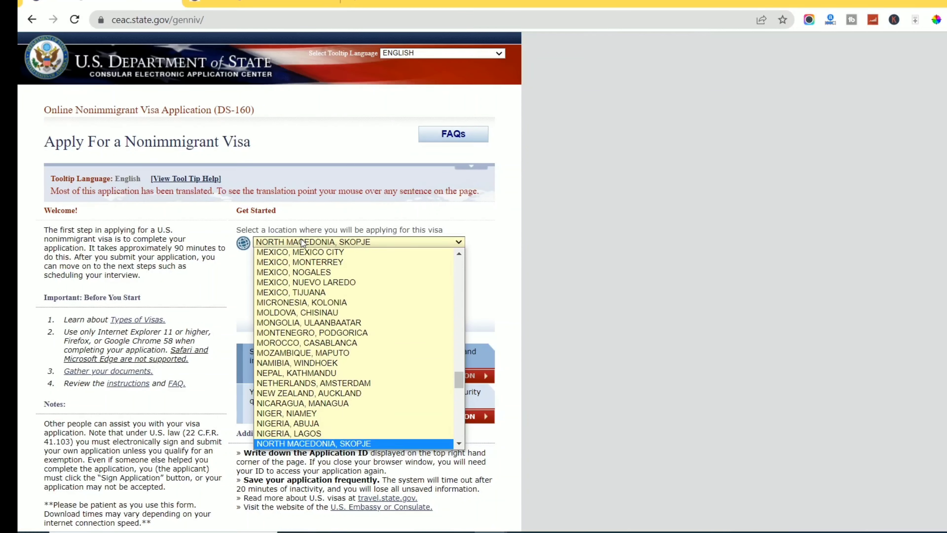
{"action": "scroll", "coordinate": [281, 347], "scroll_direction": "down", "scroll_amount": 10}
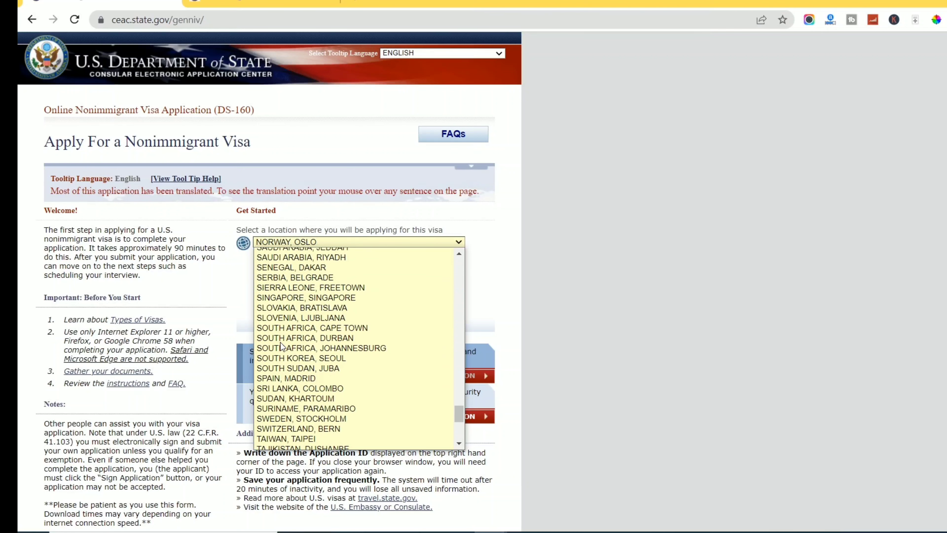
{"action": "scroll", "coordinate": [281, 347], "scroll_direction": "up", "scroll_amount": 10}
{"action": "scroll", "coordinate": [282, 347], "scroll_direction": "up", "scroll_amount": 10}
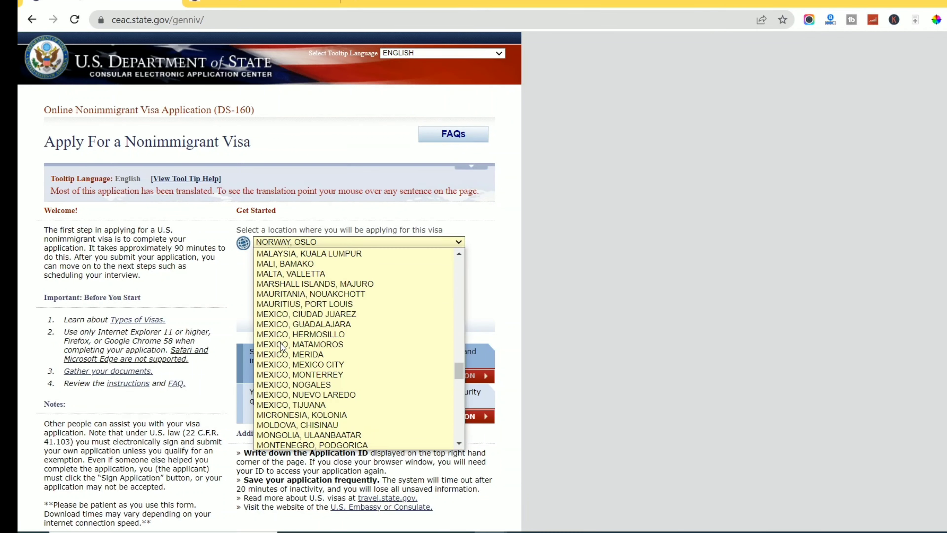
{"action": "scroll", "coordinate": [282, 346], "scroll_direction": "up", "scroll_amount": 10}
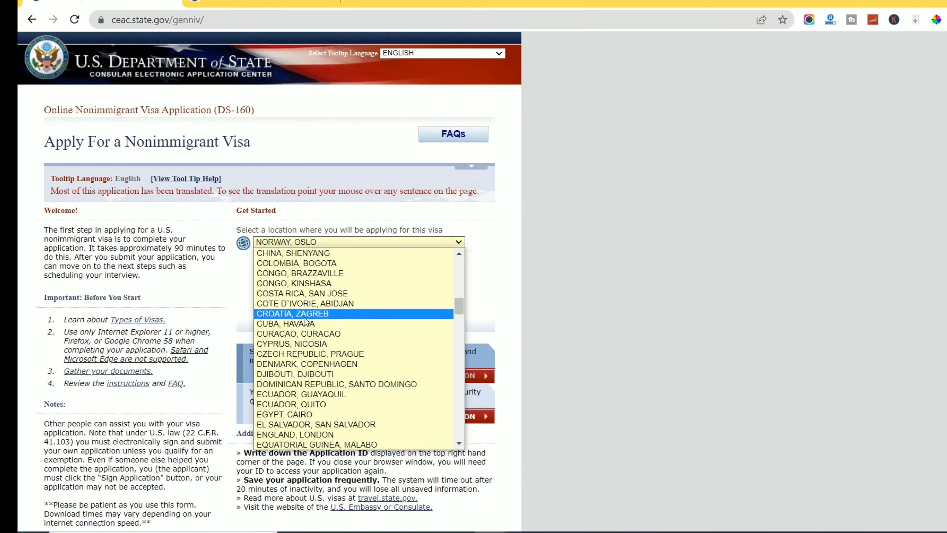
{"action": "key", "text": "n"}
{"action": "key", "text": "n"}
{"action": "key", "text": "n"}
{"action": "key", "text": "n"}
{"action": "key", "text": "n"}
{"action": "key", "text": "n"}
{"action": "key", "text": "n"}
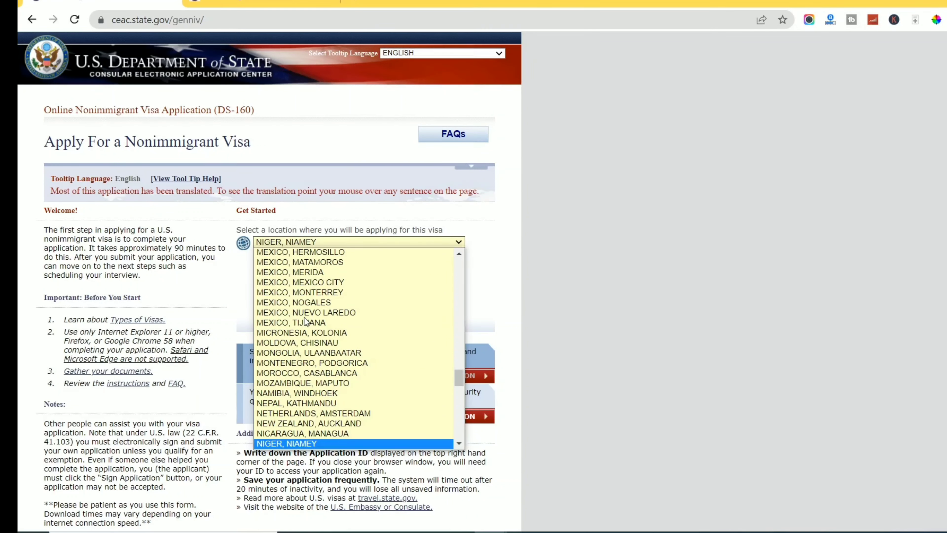
{"action": "key", "text": "n"}
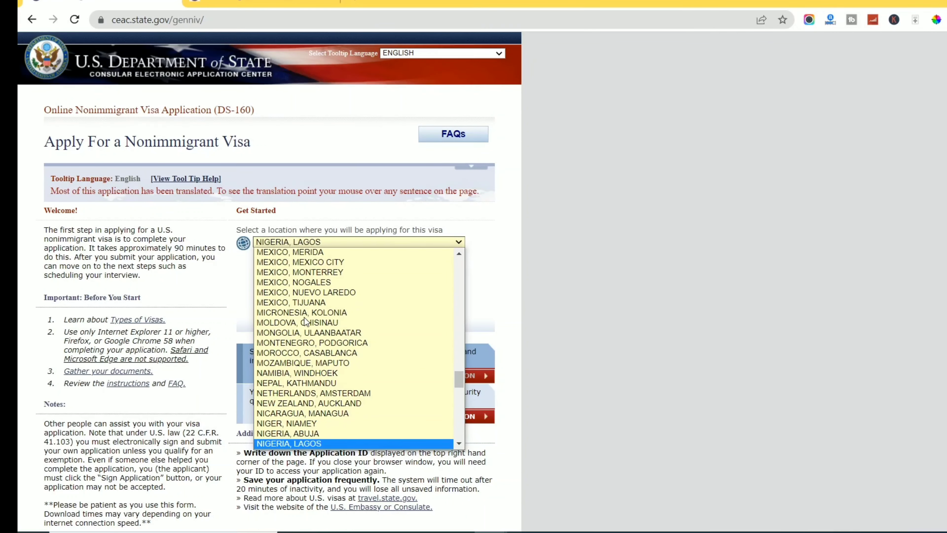
{"action": "key", "text": "Return"}
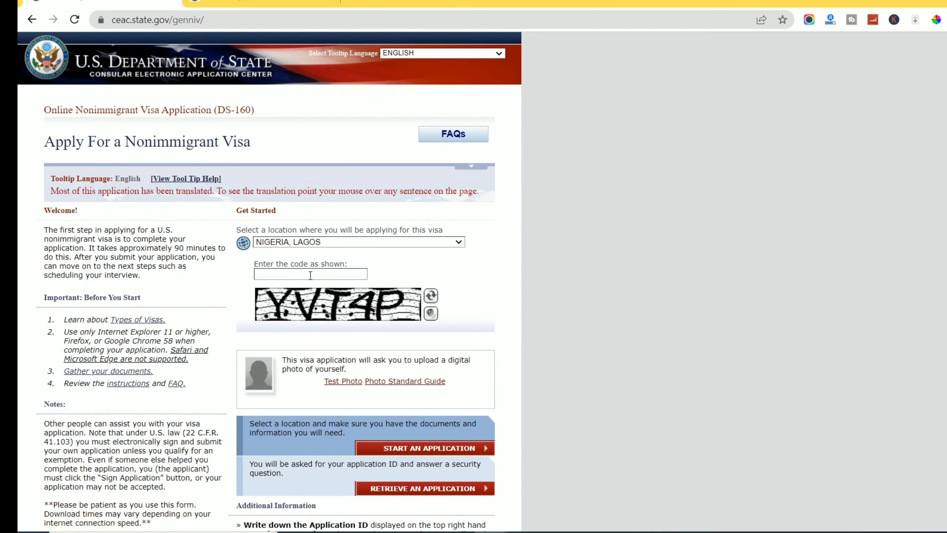
Enter the displayed security code and start a new DS-160 application.
{"action": "left_click", "coordinate": [310, 275]}
{"action": "left_click", "coordinate": [417, 266]}
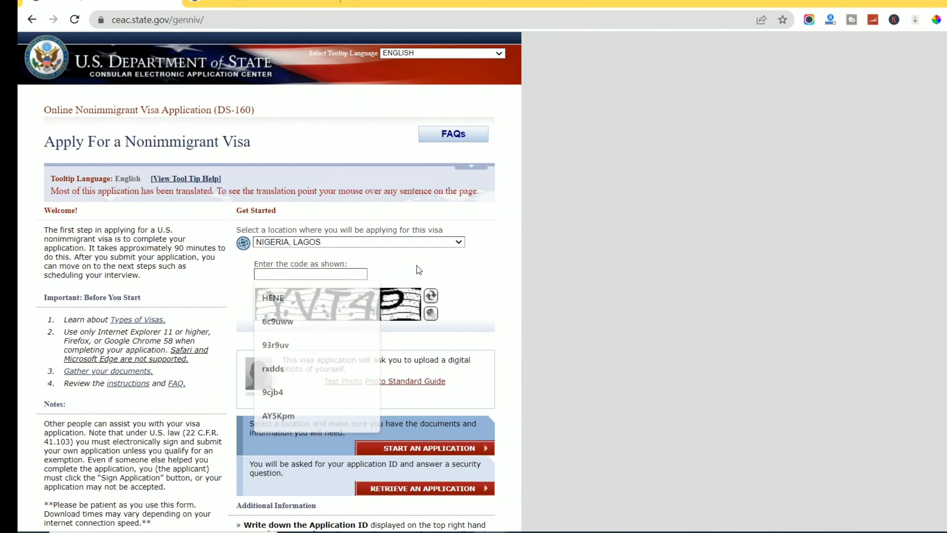
{"action": "left_click", "coordinate": [341, 272]}
{"action": "type", "text": "Y"}
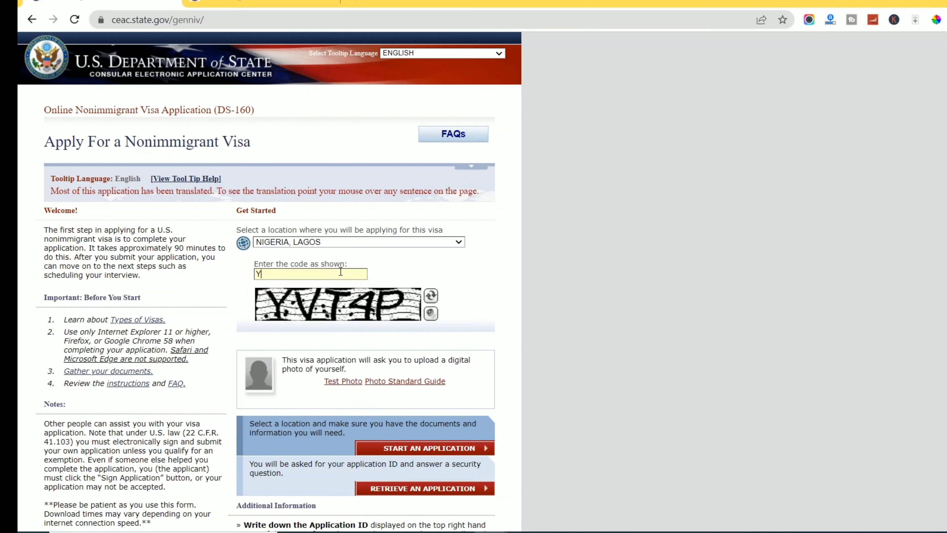
{"action": "type", "text": "VT4P"}
{"action": "scroll", "coordinate": [340, 271], "scroll_direction": "down", "scroll_amount": 2}
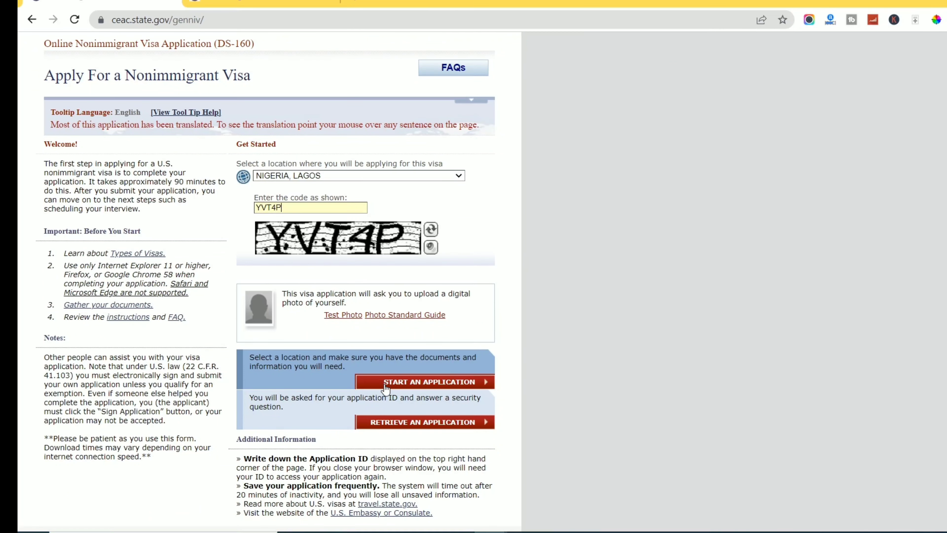
{"action": "left_click", "coordinate": [414, 384]}
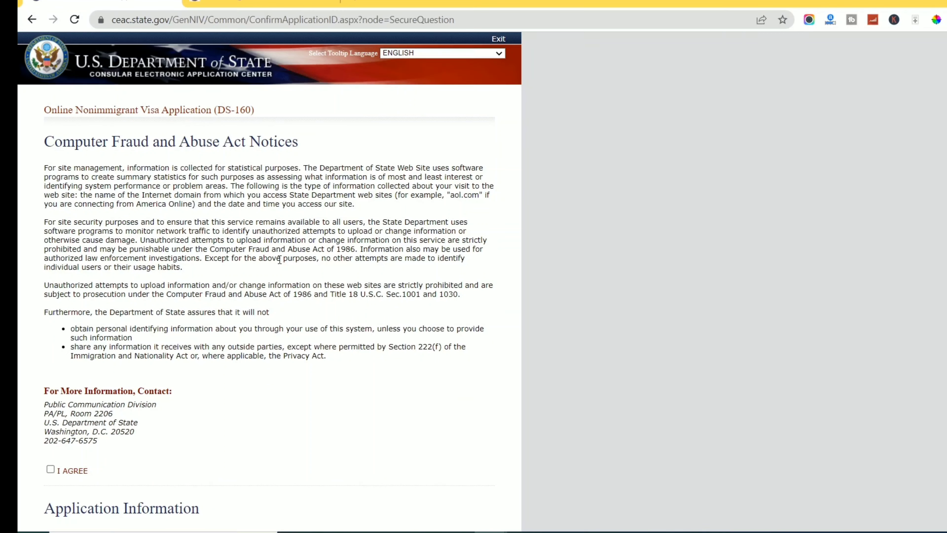
Agree to the Computer Fraud and Abuse Act notices and select the newly issued Application ID.
{"action": "left_click", "coordinate": [50, 468]}
{"action": "scroll", "coordinate": [207, 235], "scroll_direction": "down", "scroll_amount": 2}
{"action": "scroll", "coordinate": [206, 235], "scroll_direction": "down", "scroll_amount": 10}
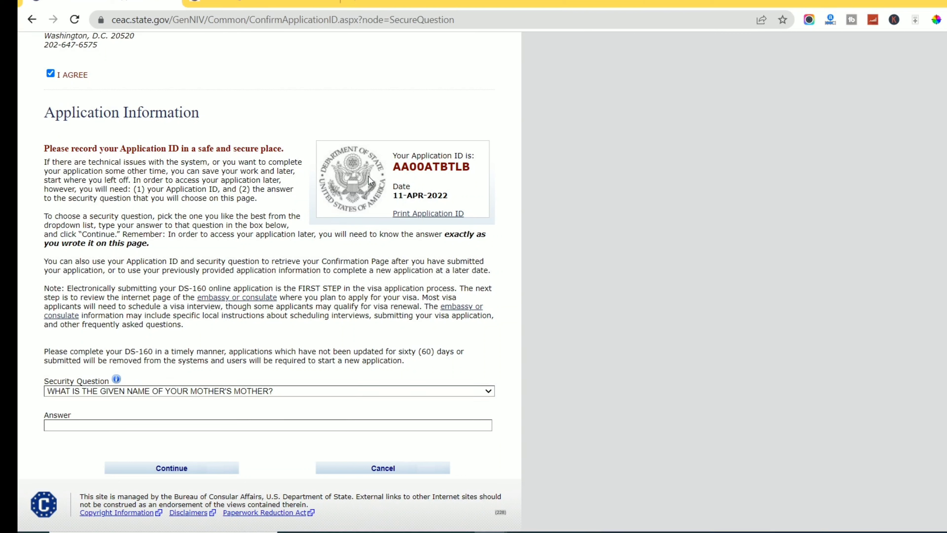
{"action": "left_click_drag", "start_coordinate": [389, 150], "coordinate": [394, 170]}
{"action": "key", "text": "ctrl+c"}
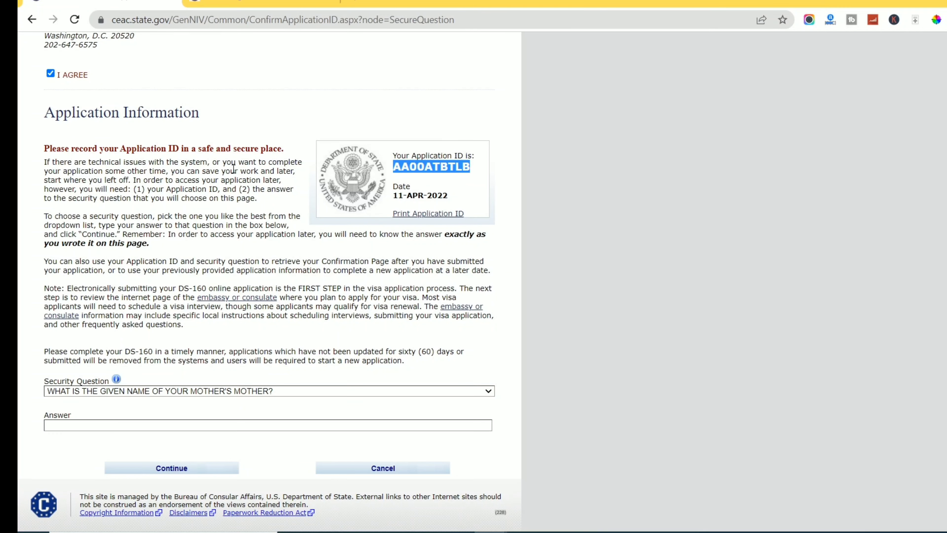
Launch Notepad from Windows search and begin typing in the blank note.
{"action": "left_click", "coordinate": [34, 532]}
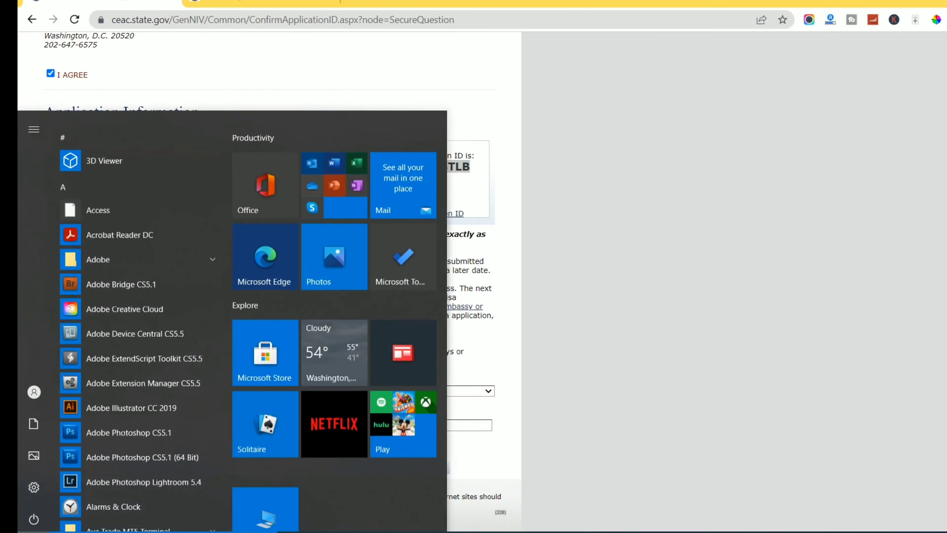
{"action": "type", "text": "n"}
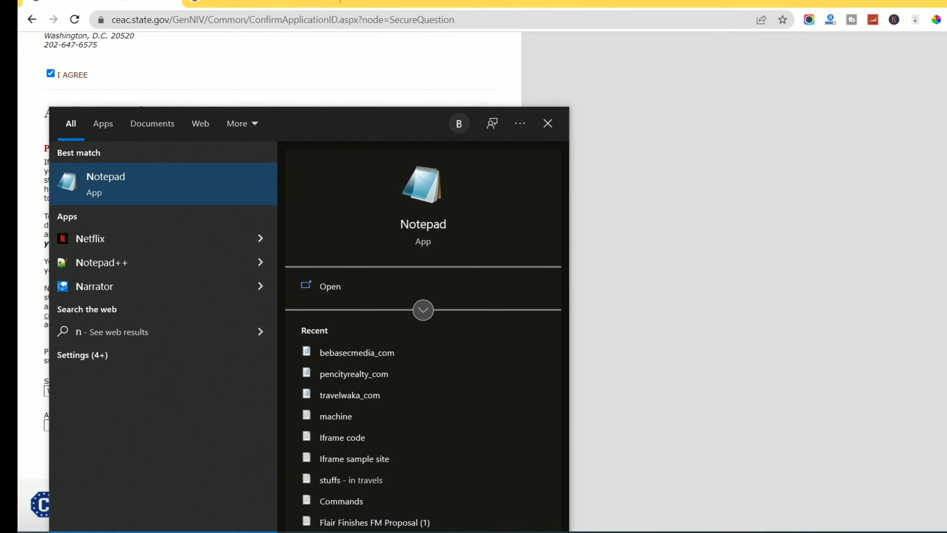
{"action": "type", "text": "ote"}
{"action": "left_click", "coordinate": [197, 197]}
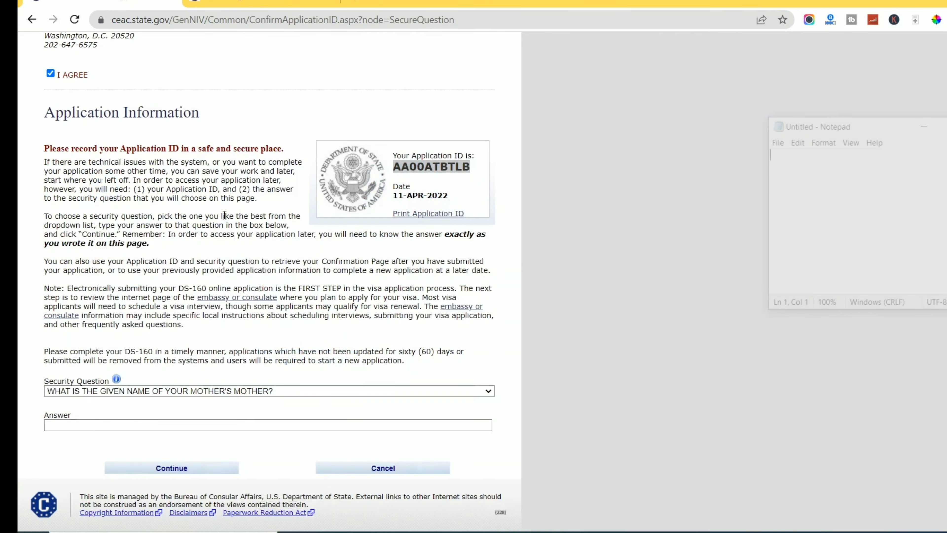
{"action": "type", "text": "ppl"}
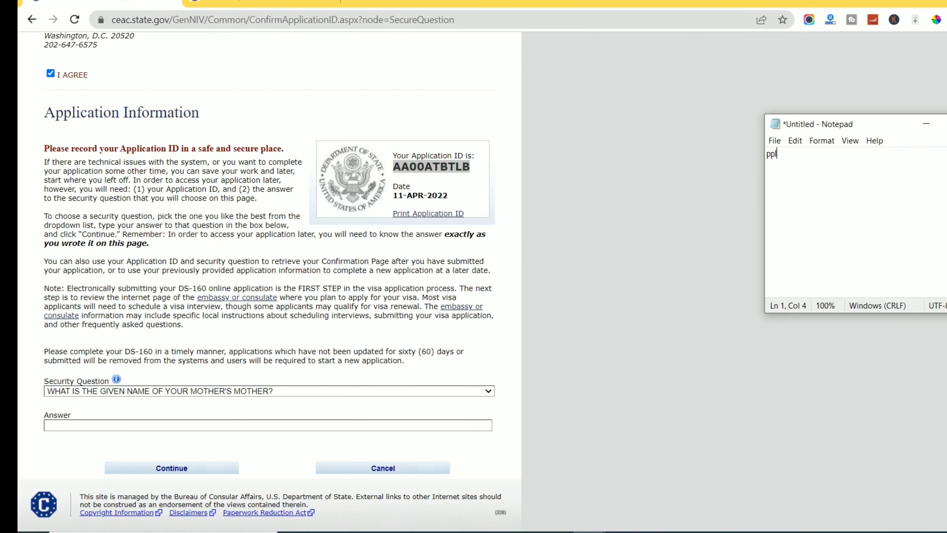
{"action": "key", "text": "BackSpace"}
{"action": "key", "text": "BackSpace"}
{"action": "key", "text": "BackSpace"}
{"action": "key", "text": "BackSpace"}
Add an 'App ID:' label to the note and paste the application ID after it.
{"action": "type", "text": "App ID: v"}
{"action": "key", "text": "BackSpace"}
{"action": "key", "text": "ctrl+v"}
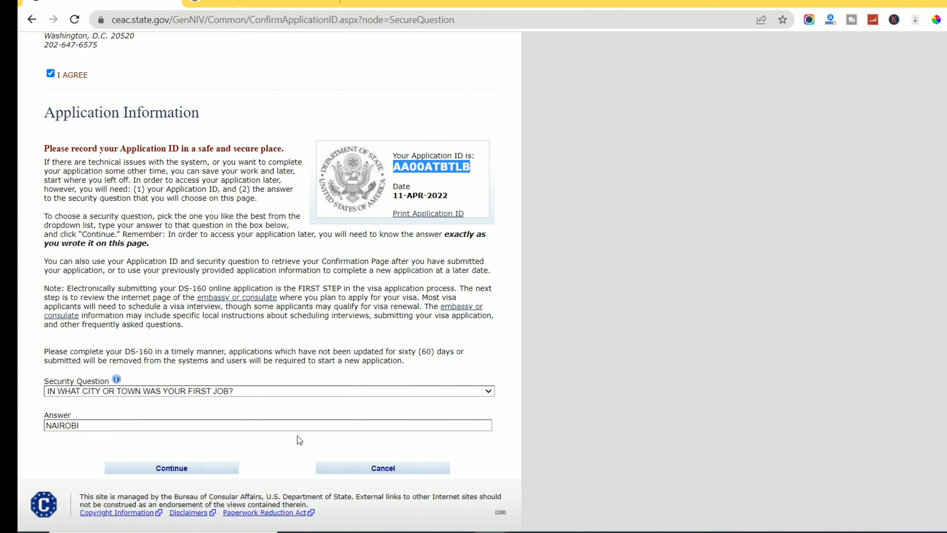
Pick the security question about where your parents met and go to its answer field.
{"action": "left_click", "coordinate": [264, 392]}
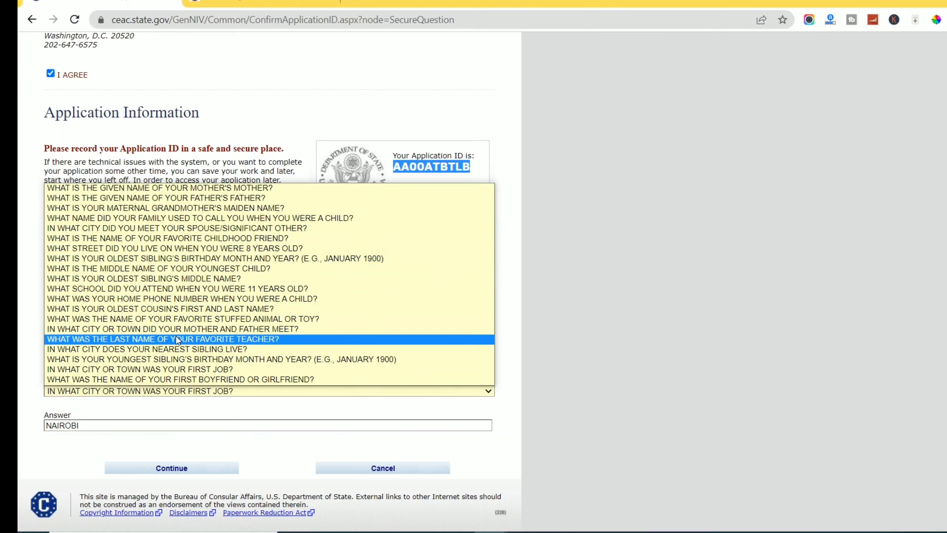
{"action": "left_click", "coordinate": [181, 328]}
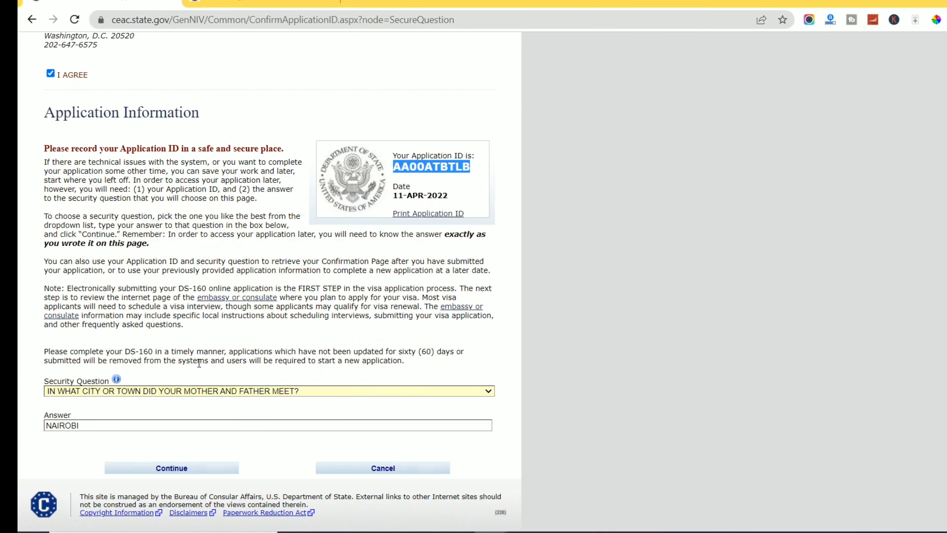
{"action": "left_click", "coordinate": [140, 425]}
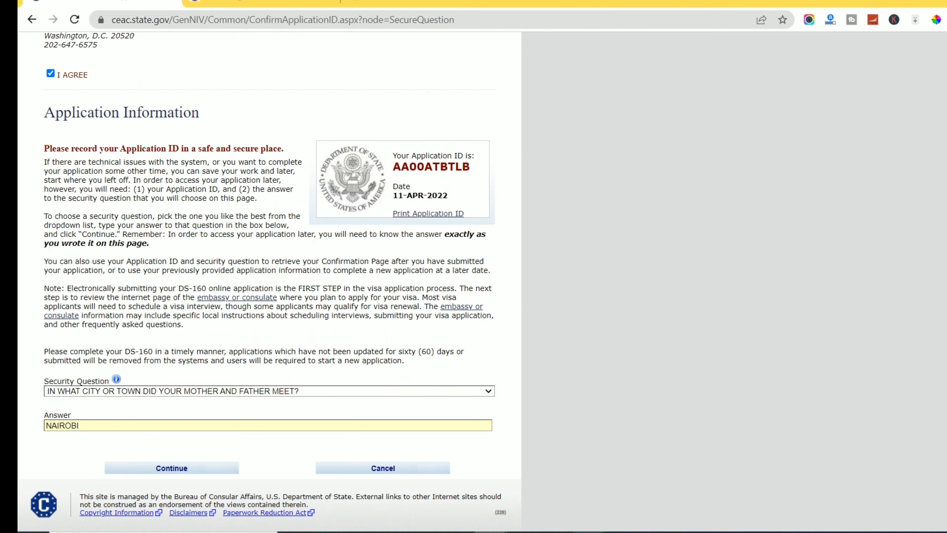
Add a new line to the application-ID note, then continue to Personal Information 1.
{"action": "left_click", "coordinate": [554, 532]}
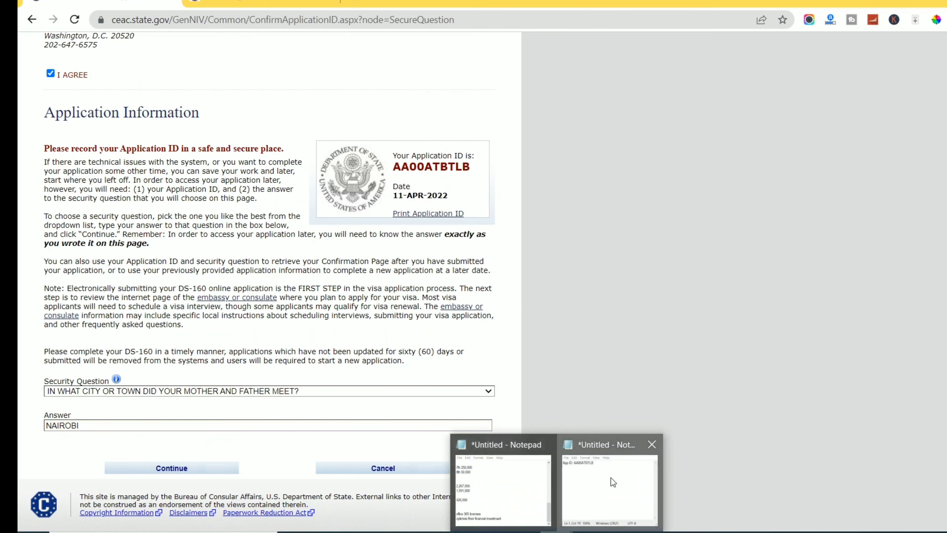
{"action": "left_click", "coordinate": [611, 478]}
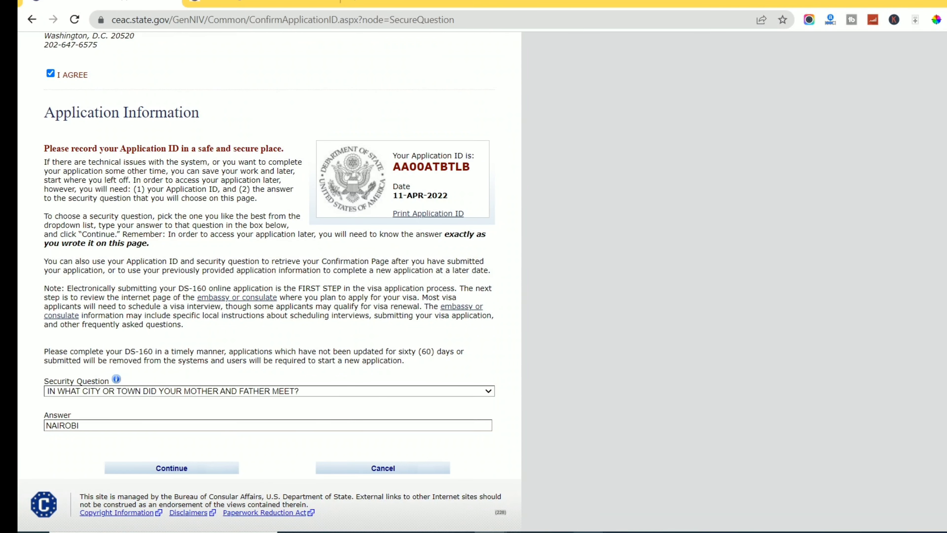
{"action": "mouse_move", "coordinate": [554, 532]}
{"action": "left_click", "coordinate": [610, 492]}
{"action": "key", "text": "Return"}
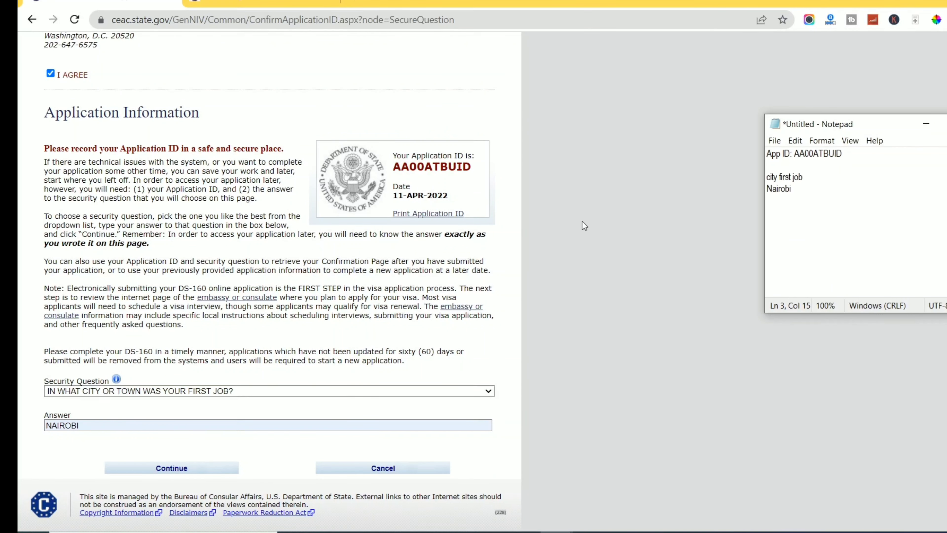
{"action": "left_click", "coordinate": [161, 469]}
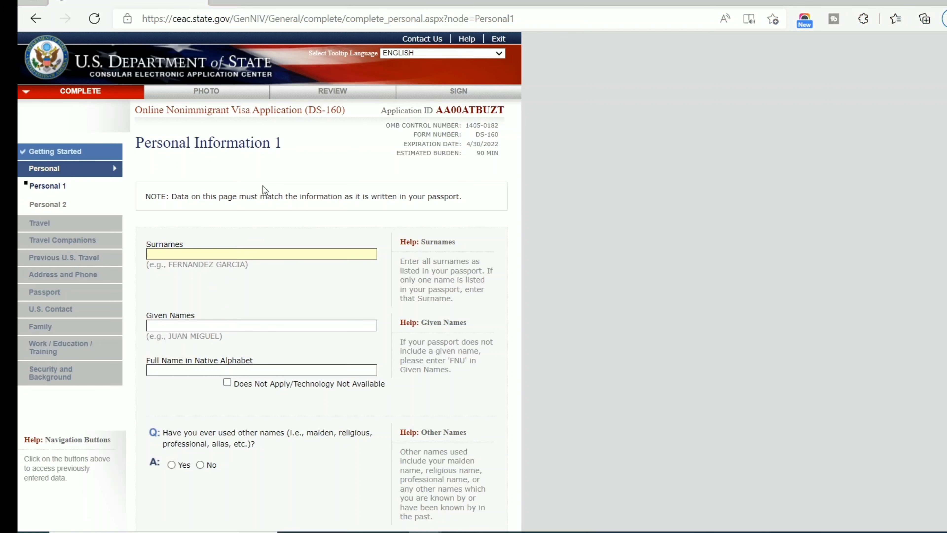
Enter the applicant's surname and given names and mark the native-alphabet name not applicable.
{"action": "key", "text": "Tab"}
{"action": "key", "text": "Tab"}
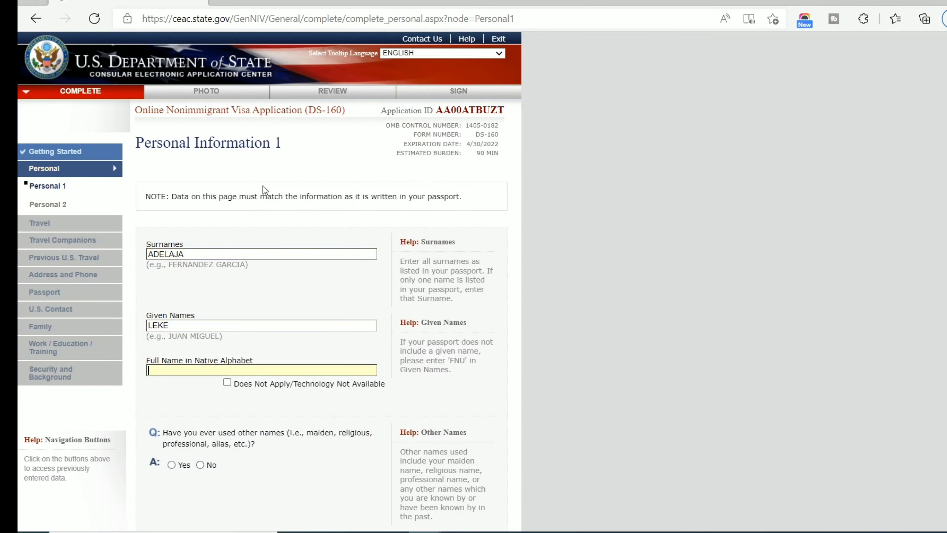
{"action": "scroll", "coordinate": [190, 209], "scroll_direction": "down", "scroll_amount": 3}
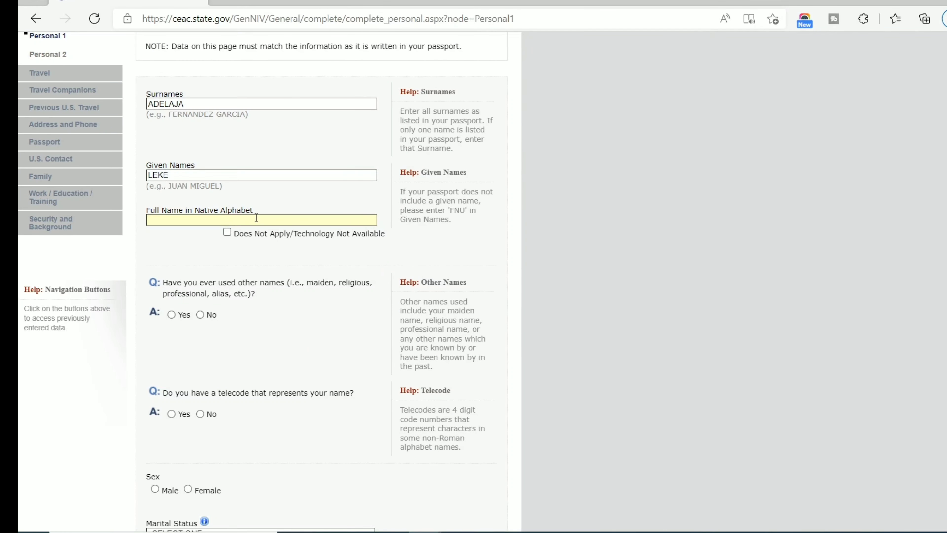
{"action": "left_click", "coordinate": [228, 232]}
{"action": "left_click", "coordinate": [227, 233]}
Answer No to having used other names and to having a name telecode.
{"action": "scroll", "coordinate": [225, 246], "scroll_direction": "down", "scroll_amount": 4}
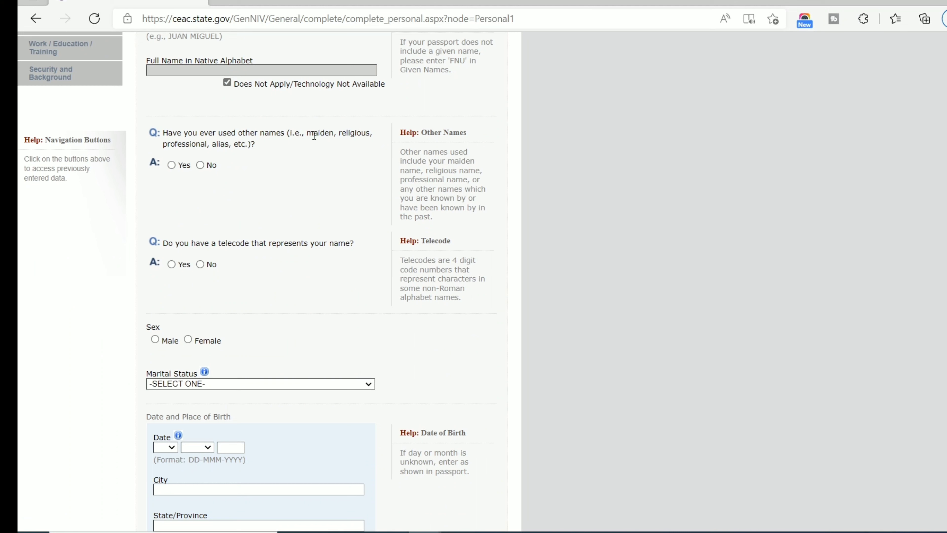
{"action": "left_click", "coordinate": [200, 165]}
{"action": "scroll", "coordinate": [237, 205], "scroll_direction": "down", "scroll_amount": 4}
{"action": "scroll", "coordinate": [237, 204], "scroll_direction": "down", "scroll_amount": 2}
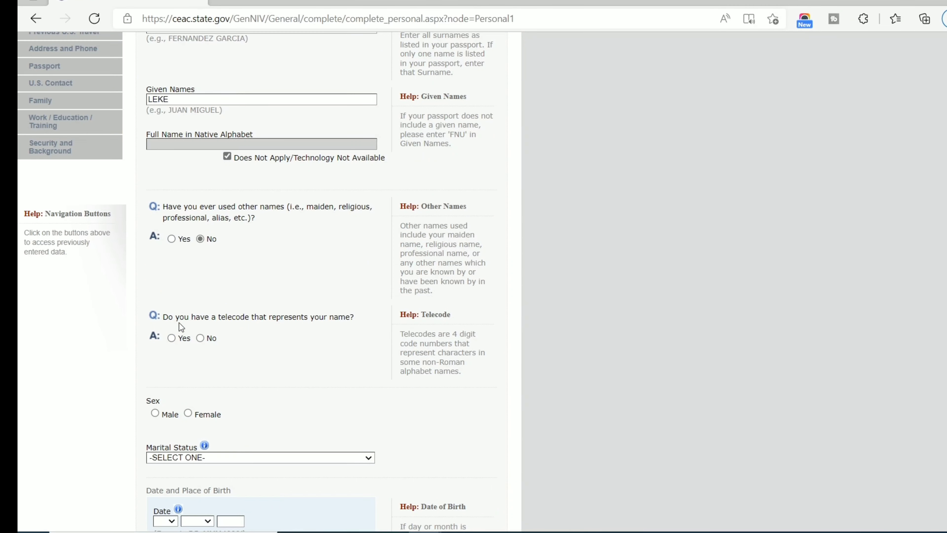
{"action": "scroll", "coordinate": [179, 322], "scroll_direction": "down", "scroll_amount": 2}
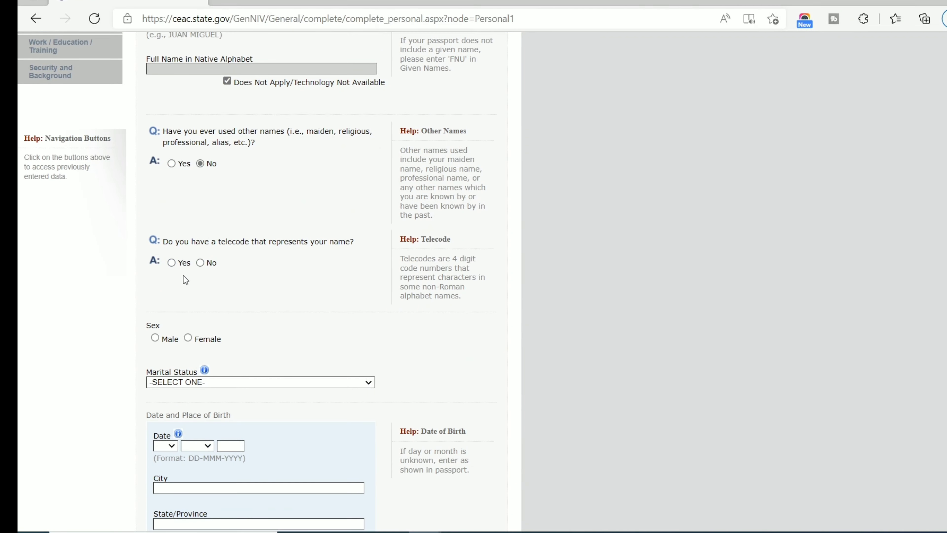
{"action": "left_click", "coordinate": [200, 262]}
{"action": "scroll", "coordinate": [284, 250], "scroll_direction": "up", "scroll_amount": 5}
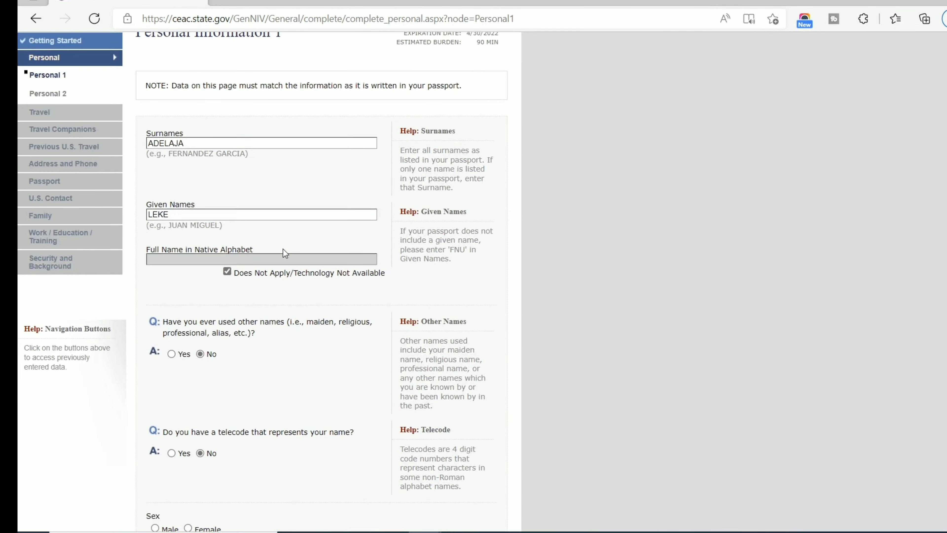
{"action": "scroll", "coordinate": [281, 250], "scroll_direction": "down", "scroll_amount": 5}
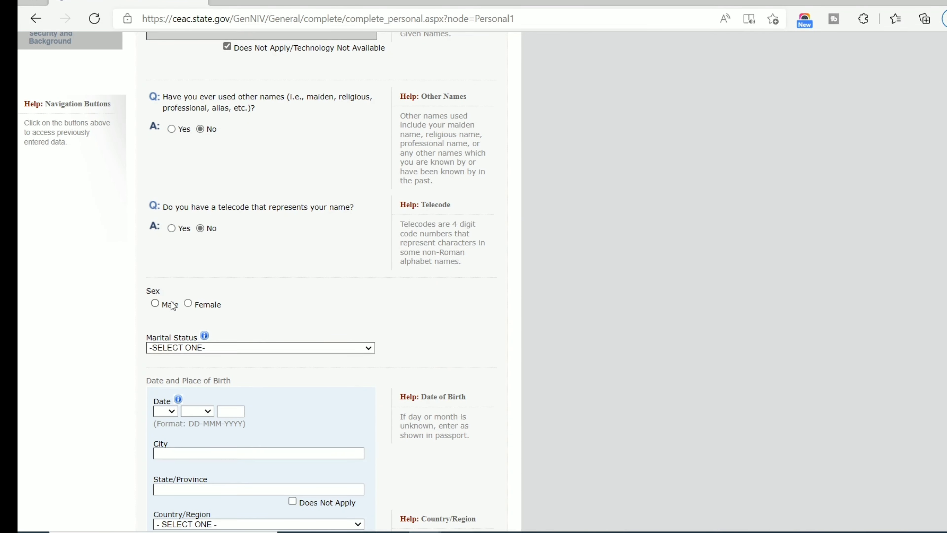
Set sex to Male and marital status to MARRIED.
{"action": "left_click", "coordinate": [156, 303]}
{"action": "scroll", "coordinate": [321, 227], "scroll_direction": "down", "scroll_amount": 7}
{"action": "scroll", "coordinate": [319, 226], "scroll_direction": "up", "scroll_amount": 3}
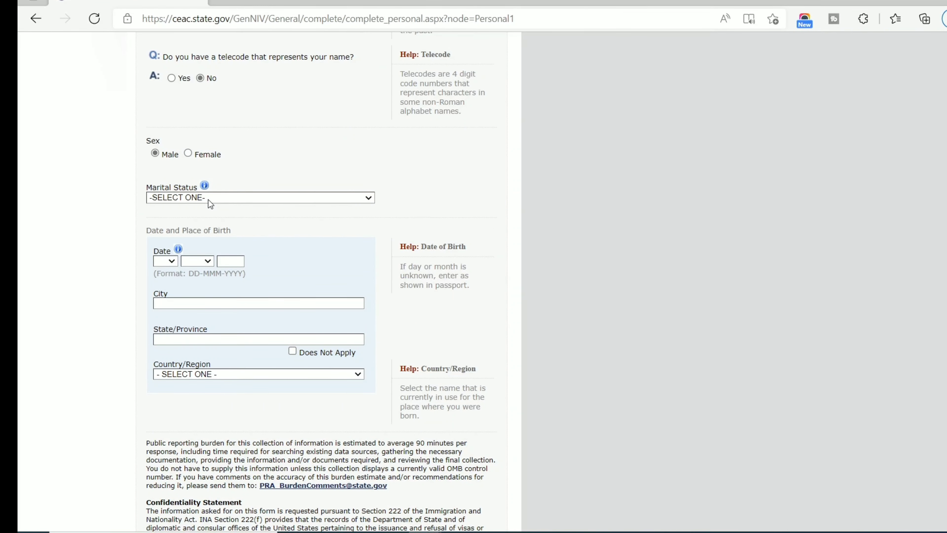
{"action": "left_click", "coordinate": [208, 198]}
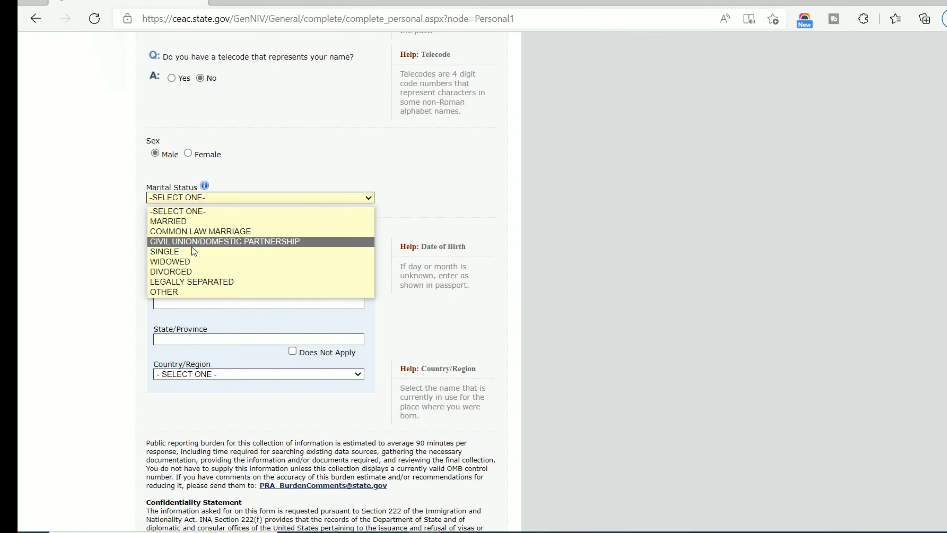
{"action": "left_click", "coordinate": [182, 221]}
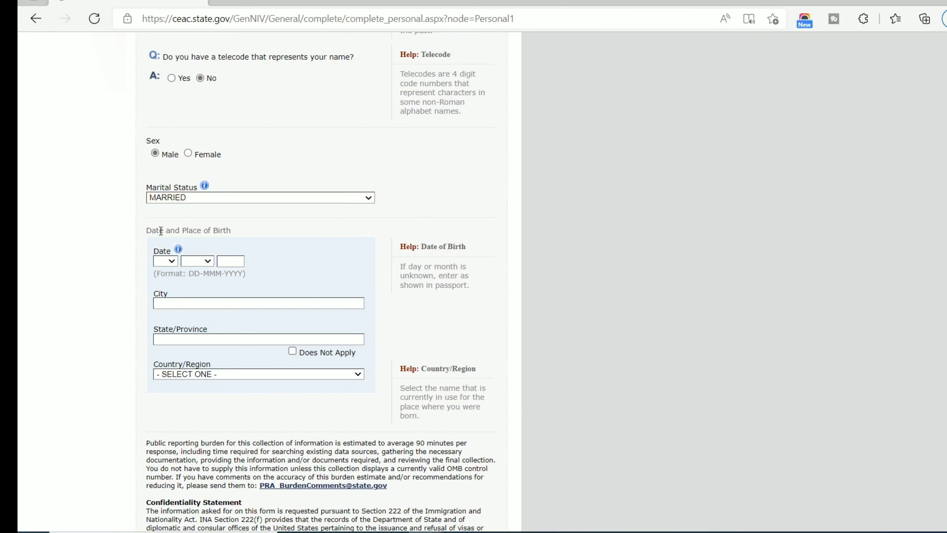
{"action": "left_click", "coordinate": [168, 264]}
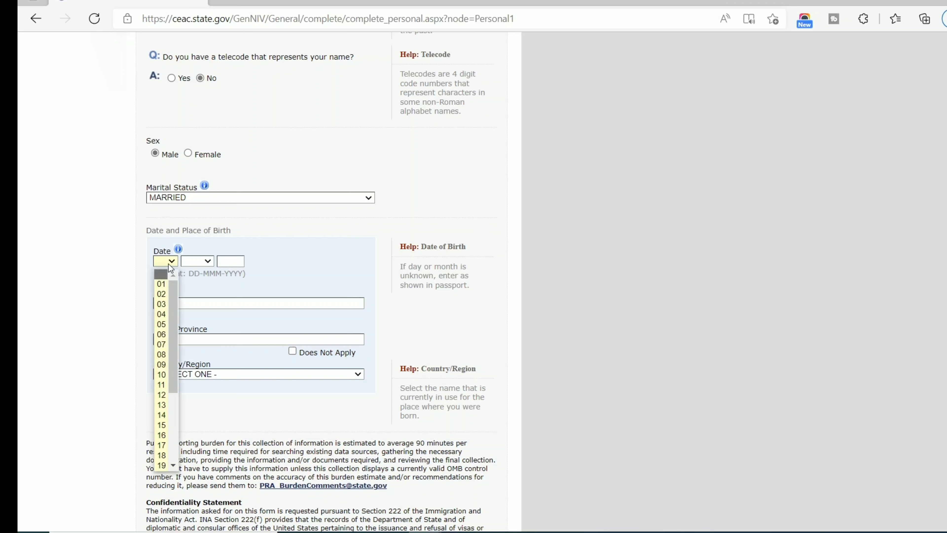
{"action": "left_click", "coordinate": [192, 196]}
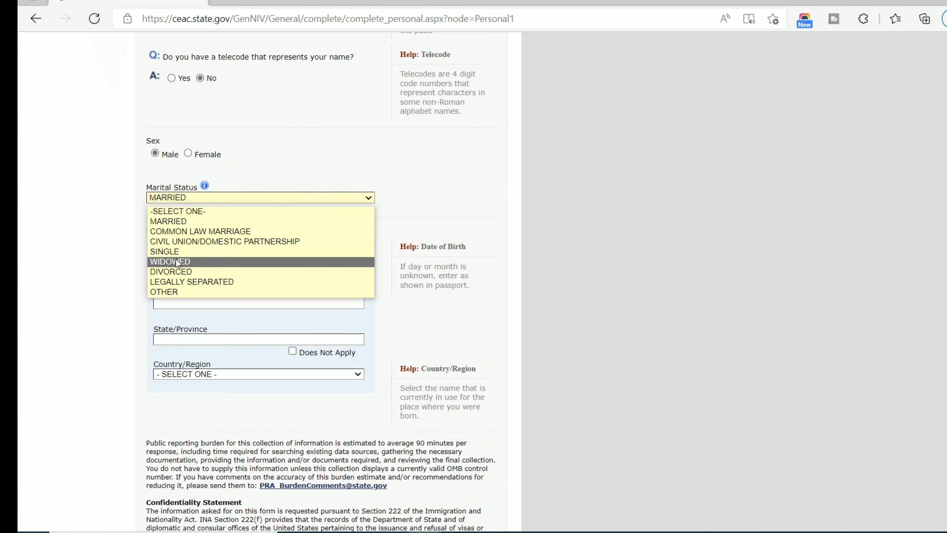
{"action": "left_click", "coordinate": [173, 221]}
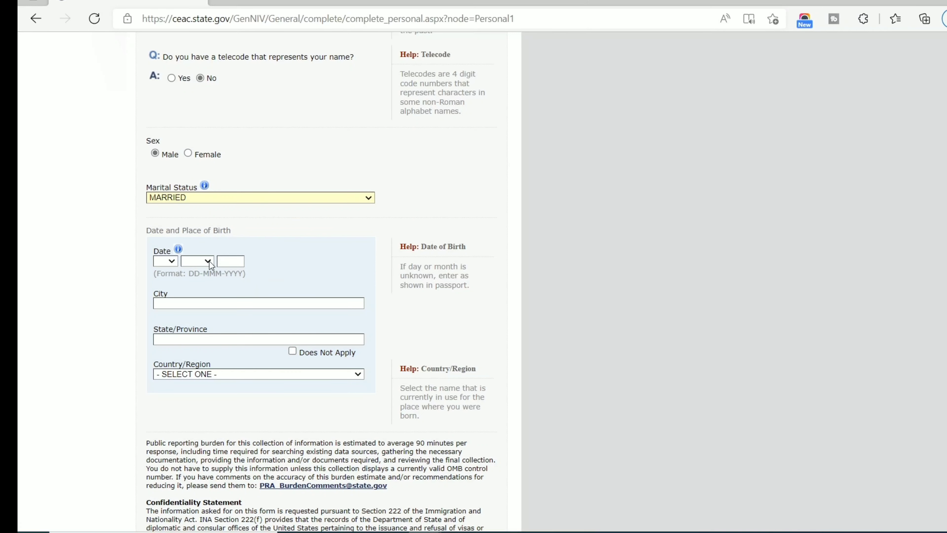
Set the date of birth to 01 OCT 1970.
{"action": "left_click", "coordinate": [168, 262]}
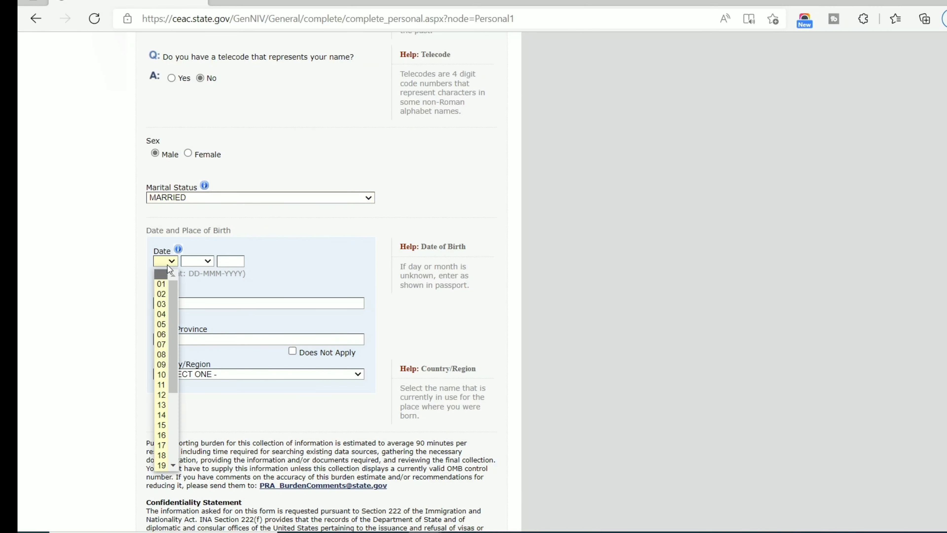
{"action": "left_click", "coordinate": [167, 265]}
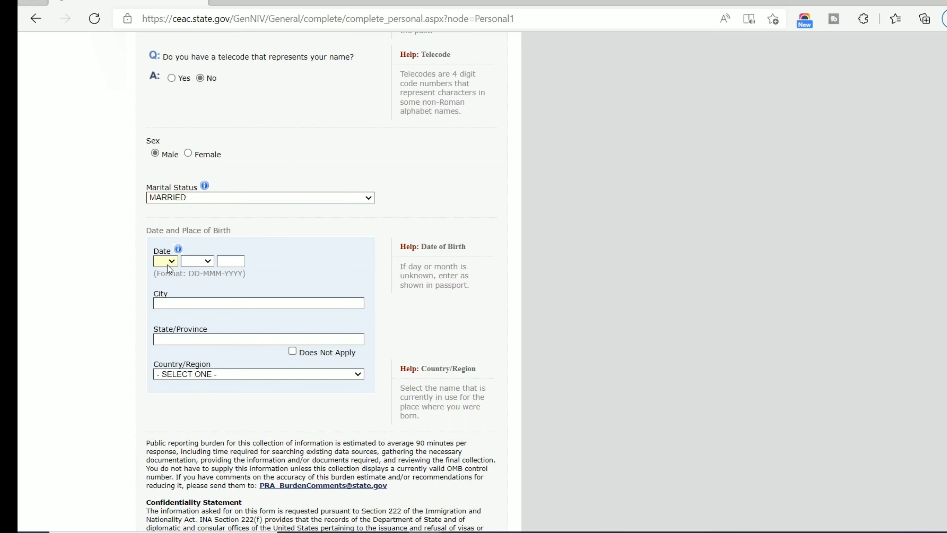
{"action": "left_click", "coordinate": [168, 265]}
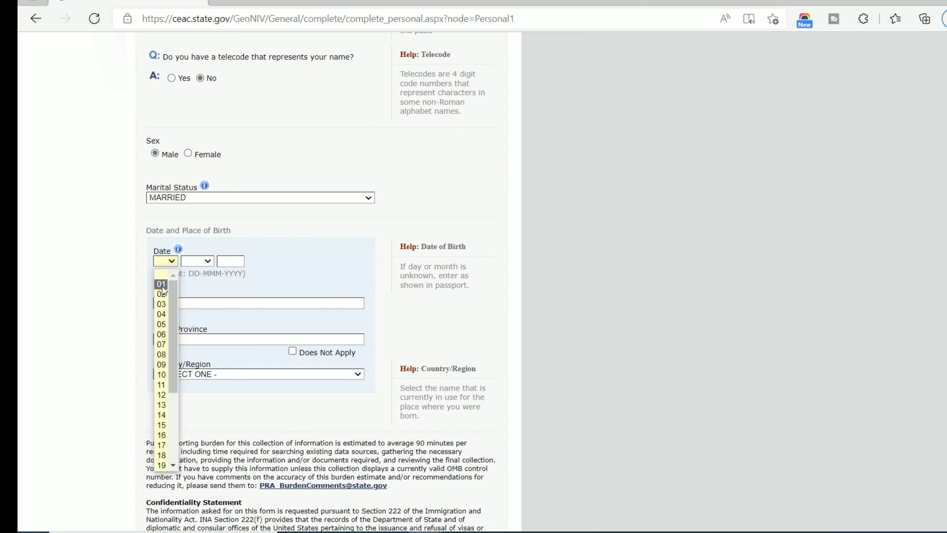
{"action": "left_click", "coordinate": [161, 384]}
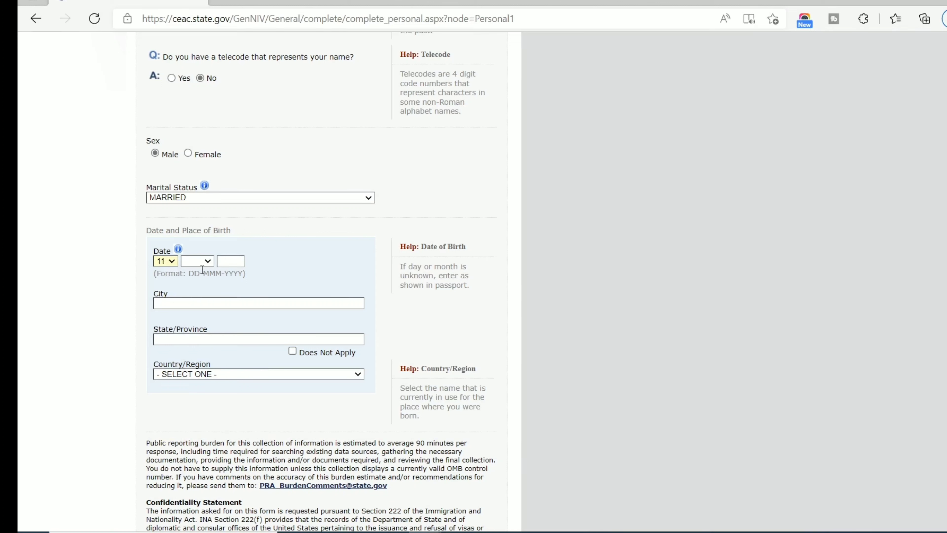
{"action": "left_click", "coordinate": [202, 262]}
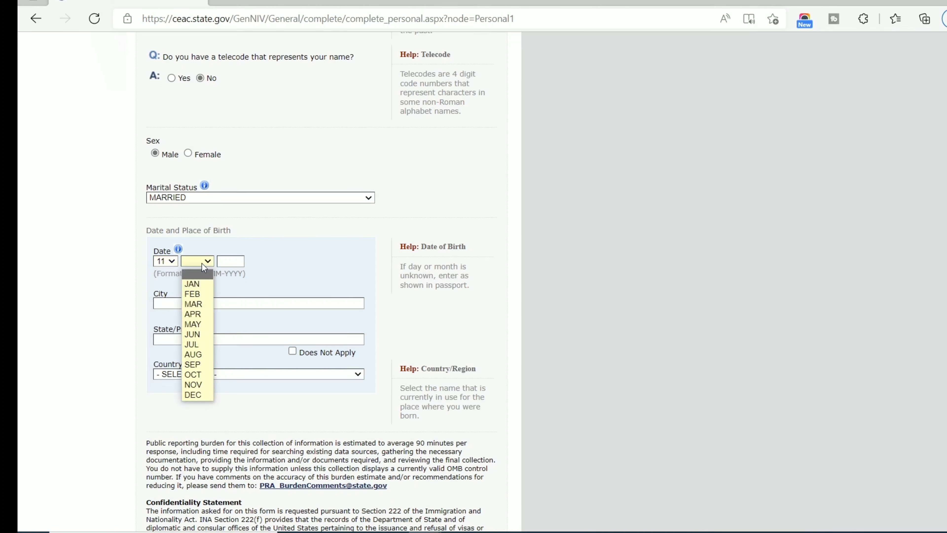
{"action": "left_click", "coordinate": [159, 260]}
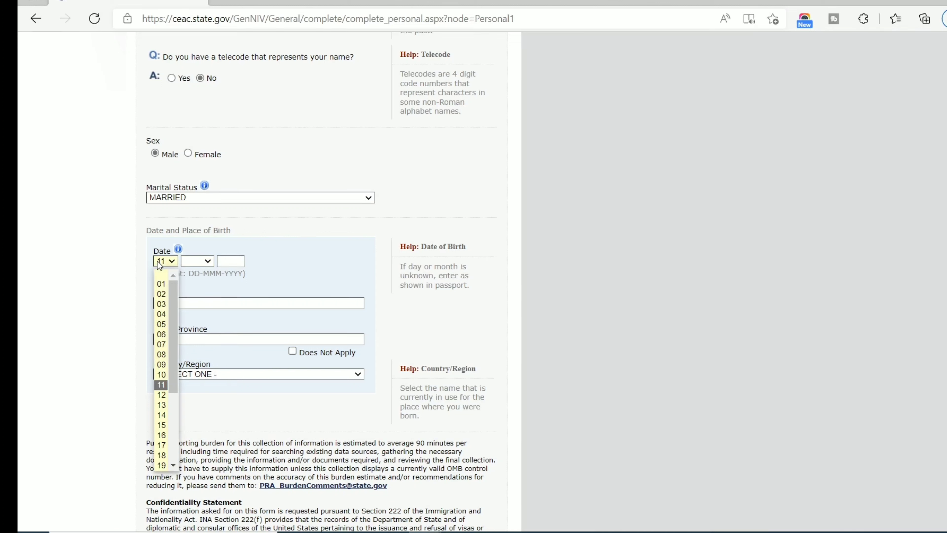
{"action": "left_click", "coordinate": [161, 285]}
{"action": "left_click", "coordinate": [190, 260]}
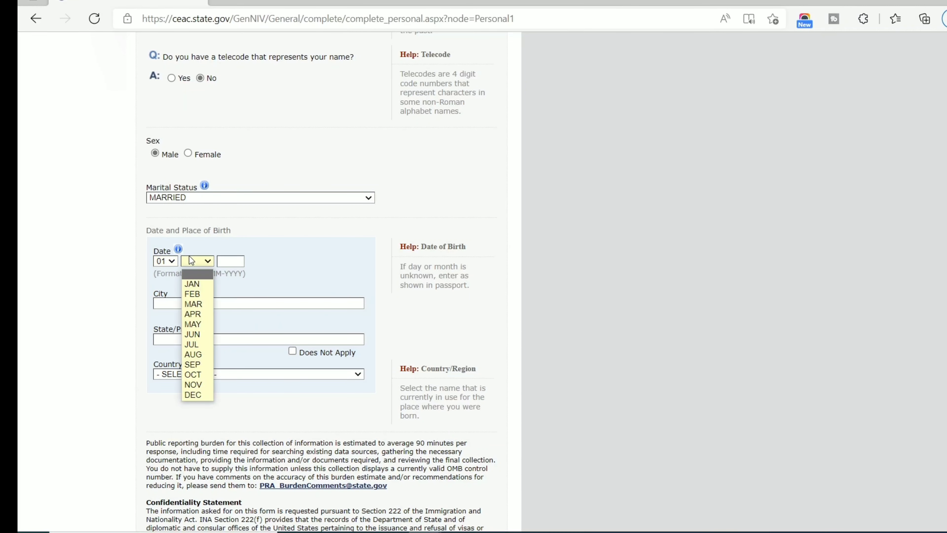
{"action": "left_click", "coordinate": [196, 374]}
{"action": "key", "text": "Tab"}
{"action": "type", "text": "1970"}
Enter IKEJA as city of birth and LAGOS as state/province of birth.
{"action": "scroll", "coordinate": [260, 276], "scroll_direction": "down", "scroll_amount": 4}
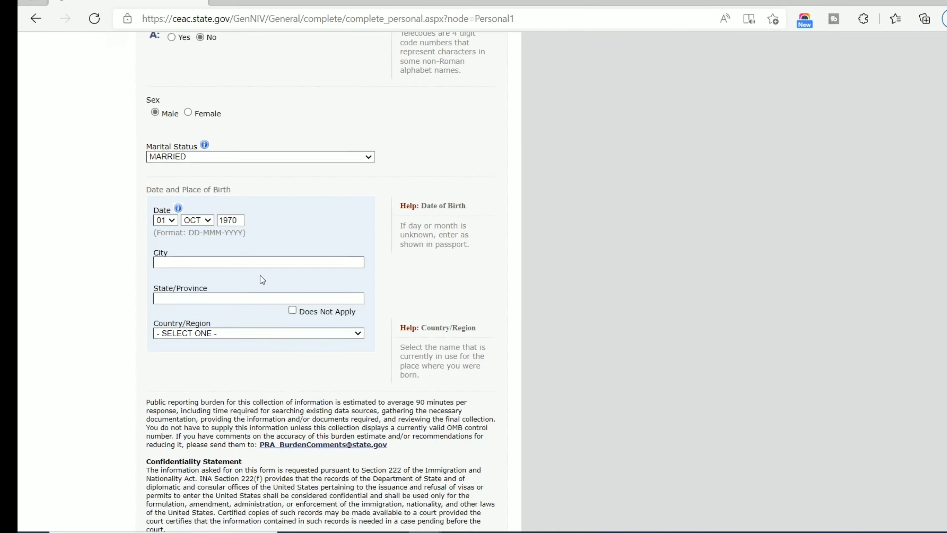
{"action": "left_click", "coordinate": [248, 154]}
{"action": "type", "text": "LAGOS"}
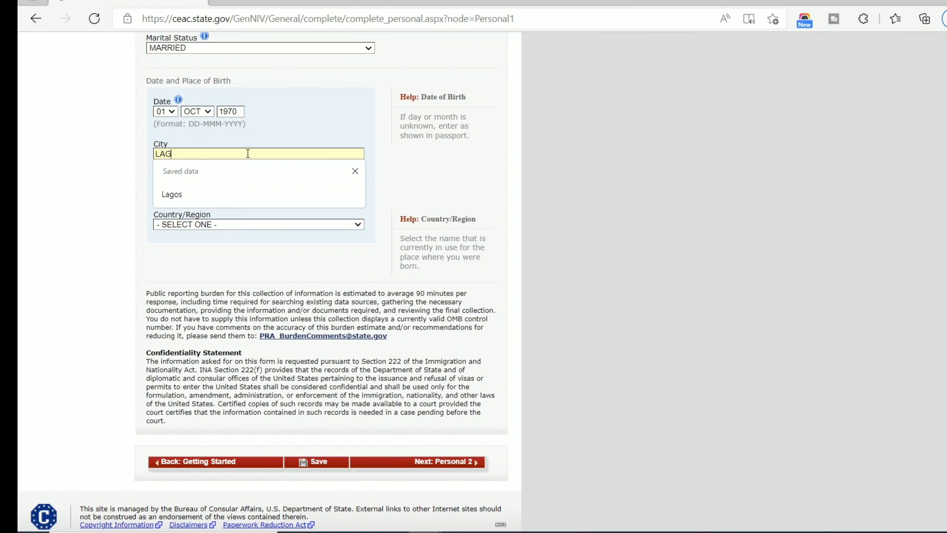
{"action": "key", "text": "Tab"}
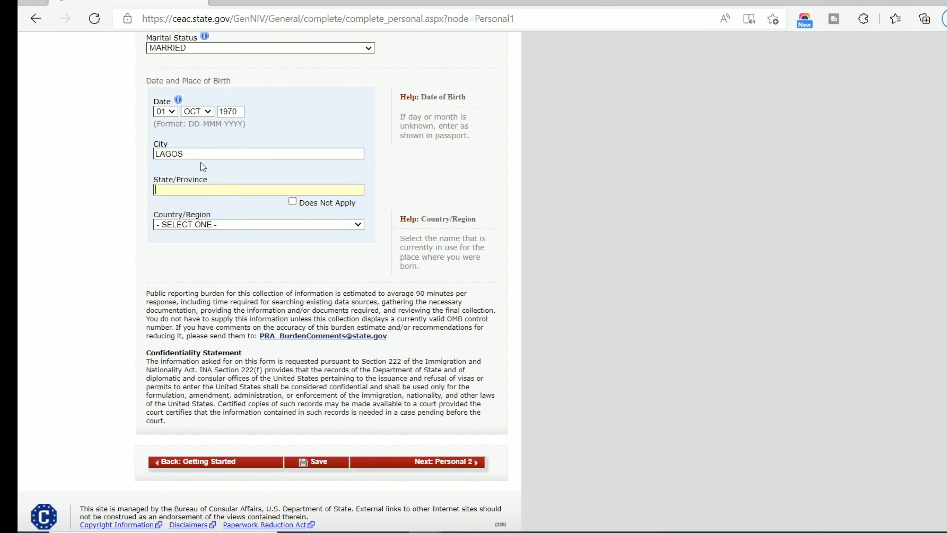
{"action": "left_click", "coordinate": [201, 154]}
{"action": "double_click", "coordinate": [201, 155]}
{"action": "type", "text": "IKEJA"}
{"action": "key", "text": "Tab"}
{"action": "left_click", "coordinate": [182, 189]}
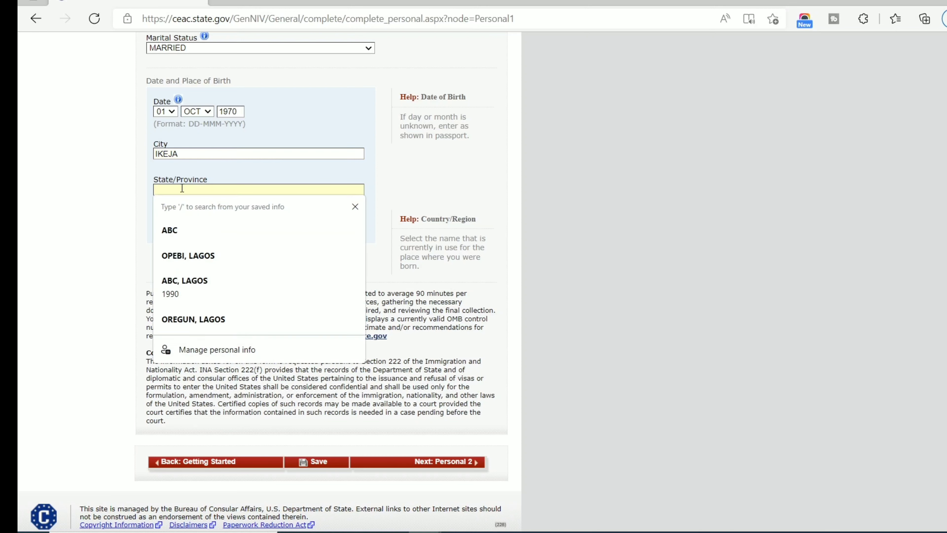
{"action": "type", "text": "LAGOS"}
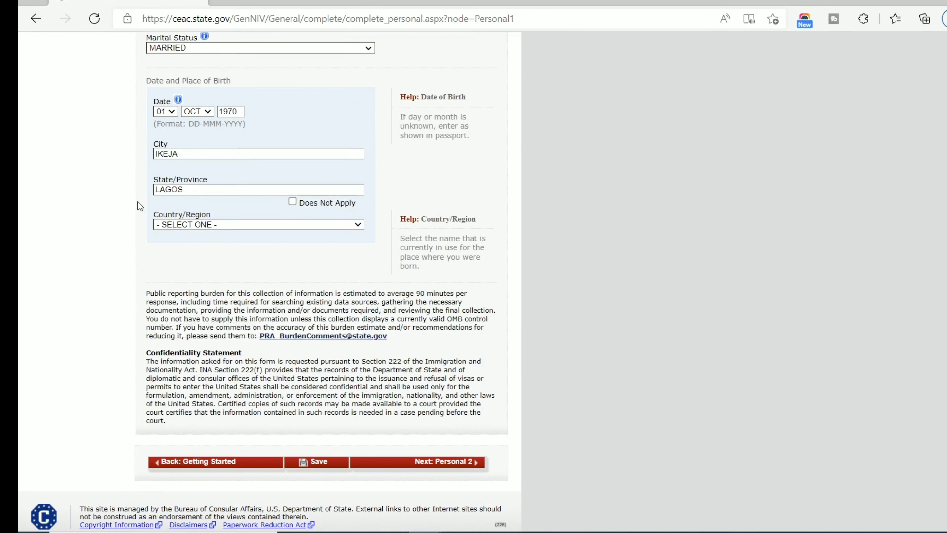
Choose NIGERIA as country of birth and continue to Personal Information 2.
{"action": "left_click", "coordinate": [206, 225]}
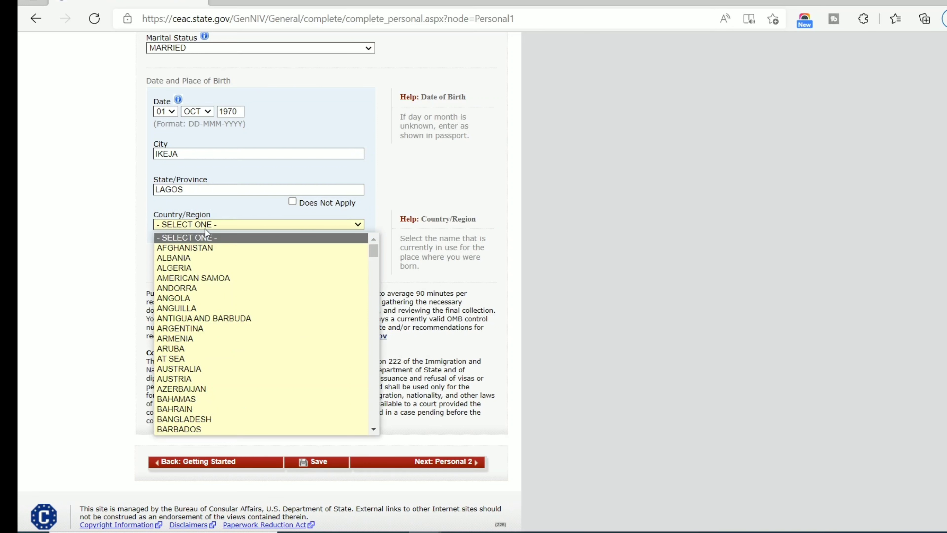
{"action": "key", "text": "n"}
{"action": "key", "text": "n"}
{"action": "key", "text": "n"}
{"action": "key", "text": "n"}
{"action": "key", "text": "n"}
{"action": "key", "text": "n"}
{"action": "key", "text": "n"}
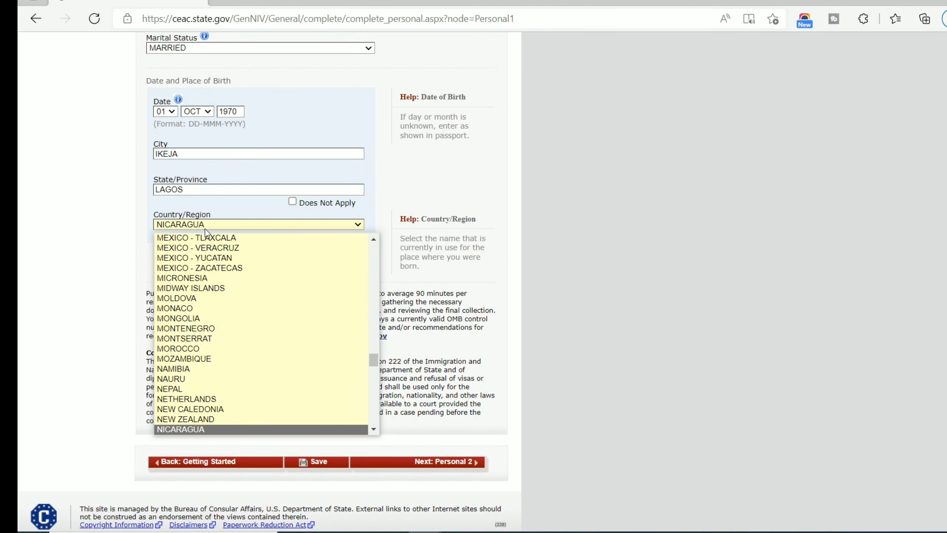
{"action": "key", "text": "n"}
{"action": "key", "text": "n"}
{"action": "key", "text": "Return"}
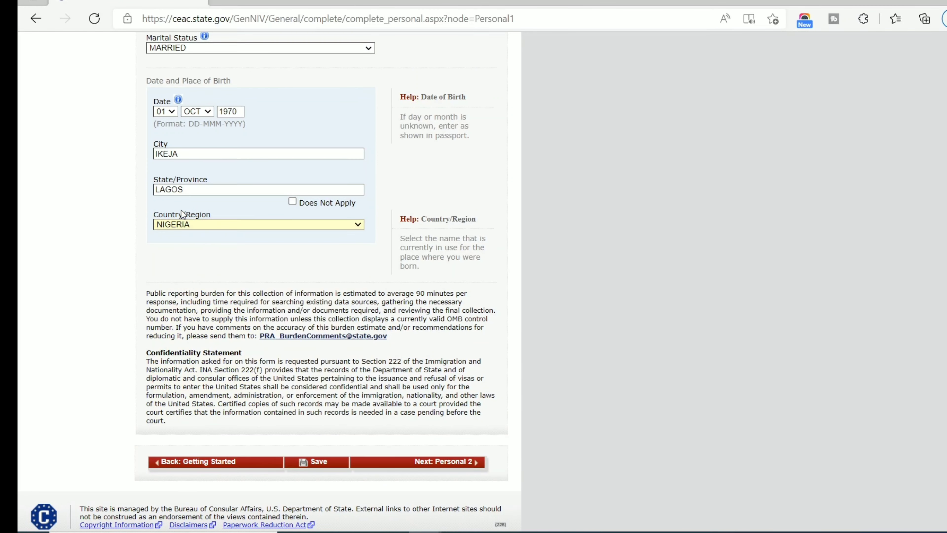
{"action": "scroll", "coordinate": [183, 214], "scroll_direction": "down", "scroll_amount": 2}
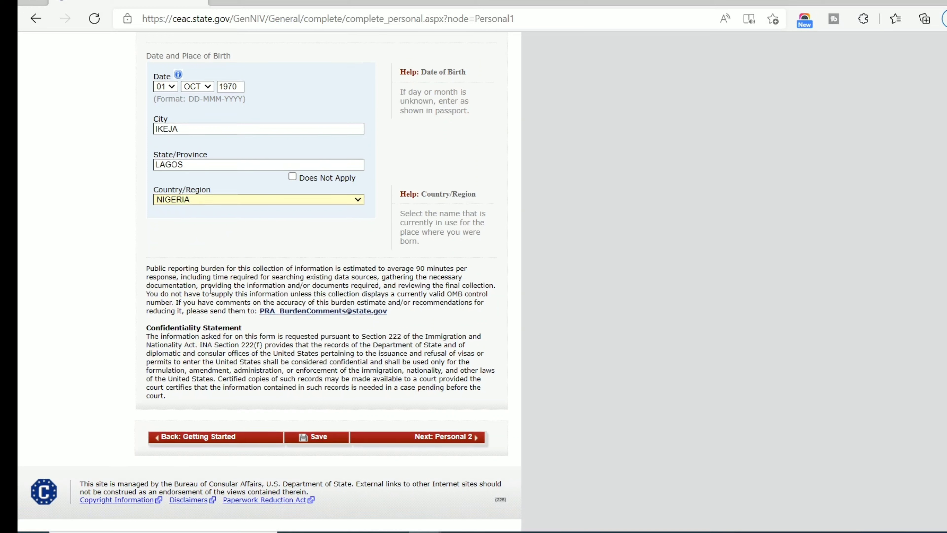
{"action": "left_click", "coordinate": [444, 440]}
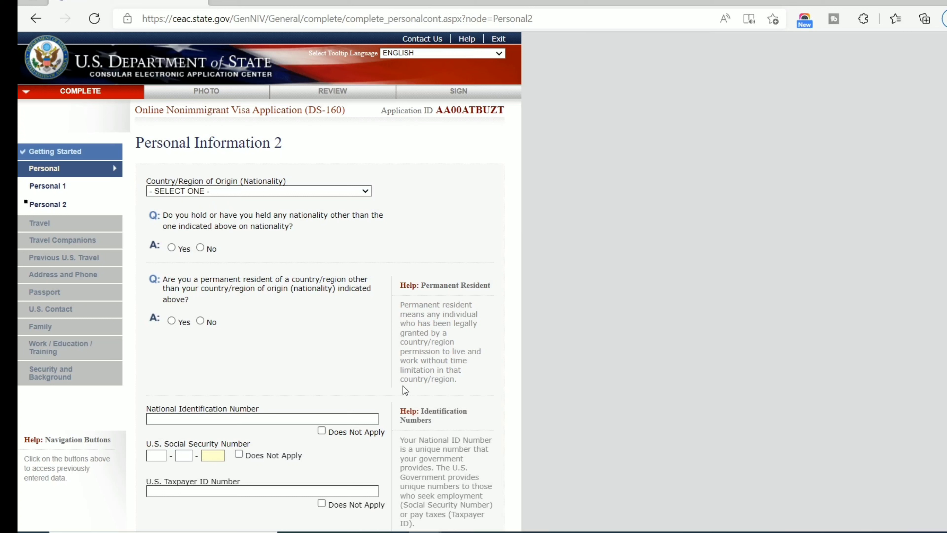
Add a line reading '1st octy 1960' below the Nairobi line in the Notepad notes.
{"action": "left_click", "coordinate": [554, 531]}
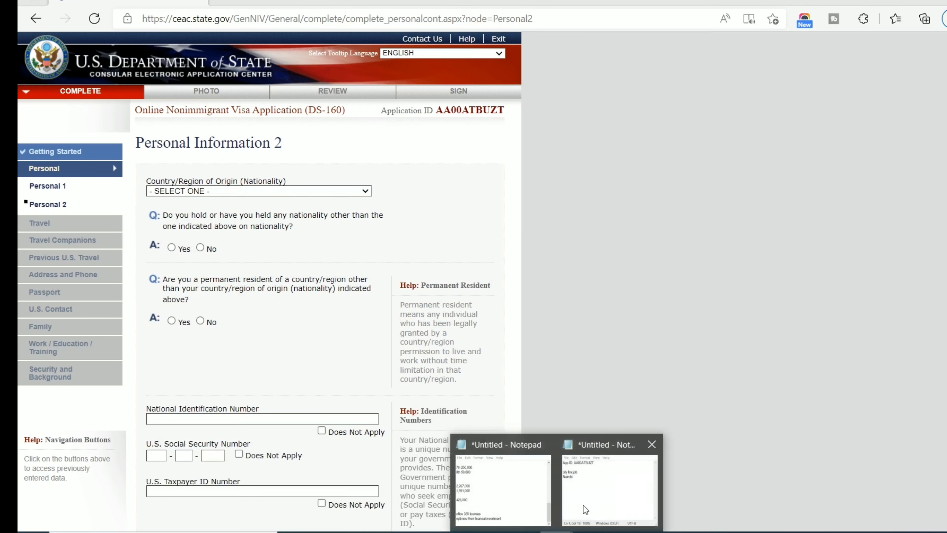
{"action": "left_click", "coordinate": [584, 507]}
{"action": "key", "text": "Down"}
{"action": "key", "text": "Down"}
{"action": "key", "text": "Right"}
{"action": "key", "text": "Right"}
{"action": "key", "text": "Right"}
{"action": "key", "text": "Right"}
{"action": "key", "text": "Right"}
{"action": "key", "text": "Right"}
{"action": "key", "text": "Right"}
{"action": "key", "text": "Right"}
{"action": "key", "text": "Right"}
{"action": "key", "text": "Right"}
{"action": "key", "text": "Right"}
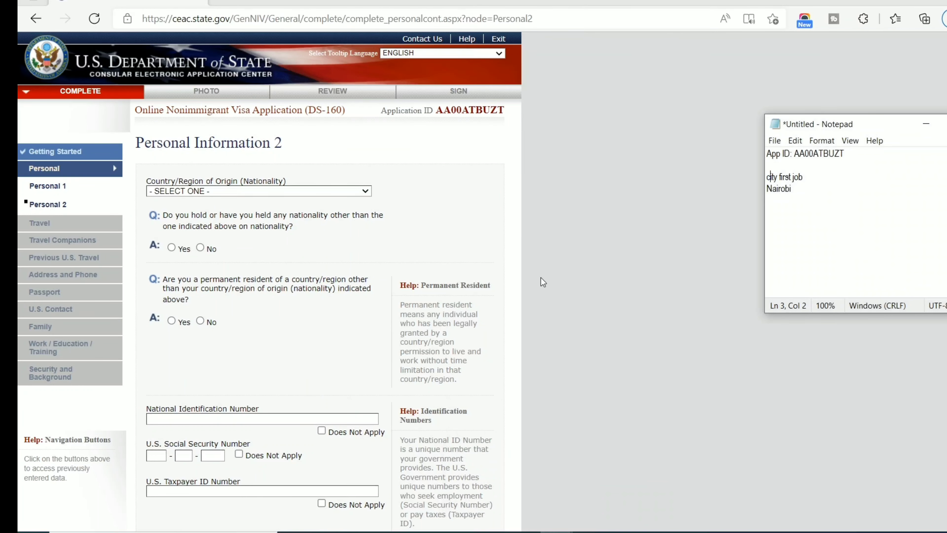
{"action": "key", "text": "Down"}
{"action": "key", "text": "Return"}
{"action": "type", "text": "1st octy 1960"}
{"action": "scroll", "coordinate": [73, 292], "scroll_direction": "down", "scroll_amount": 3}
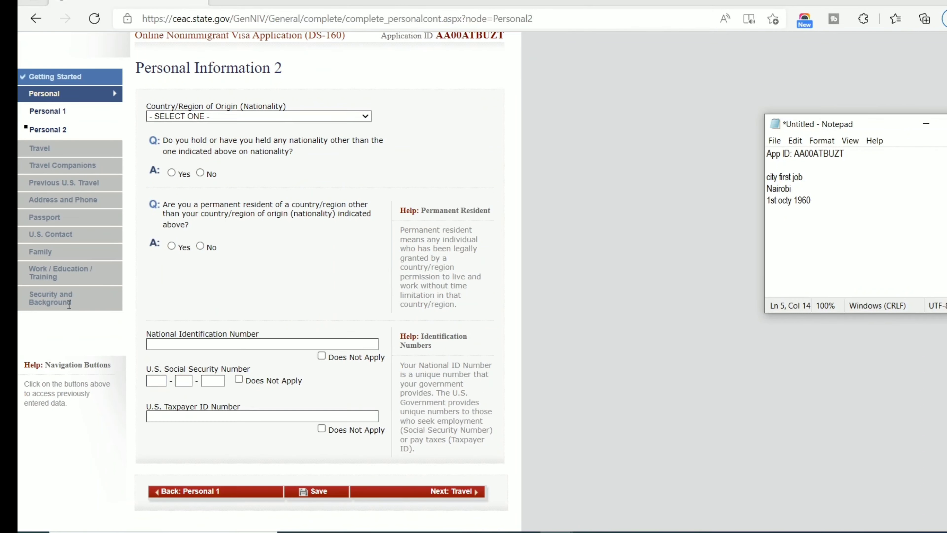
{"action": "scroll", "coordinate": [277, 202], "scroll_direction": "down", "scroll_amount": 2}
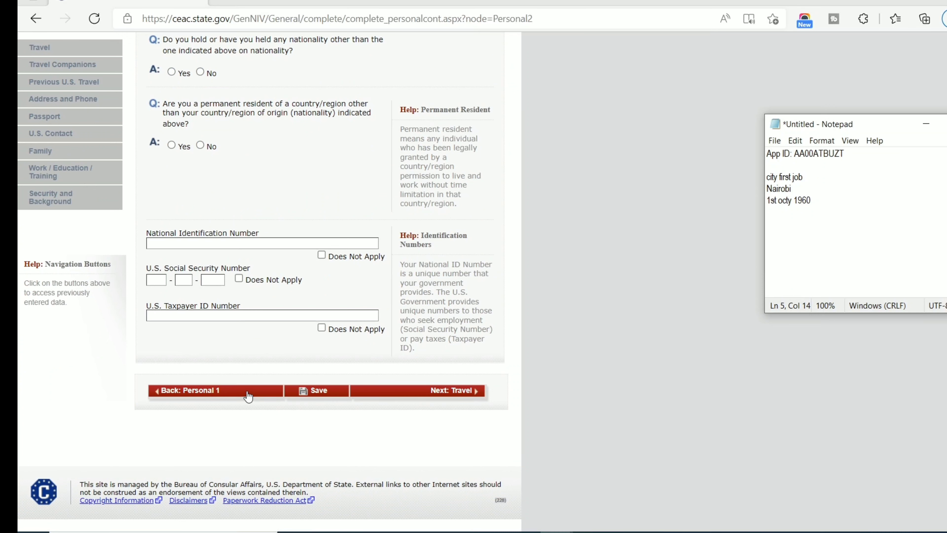
Set nationality to NIGERIA and answer No to holding another nationality.
{"action": "left_click", "coordinate": [202, 393]}
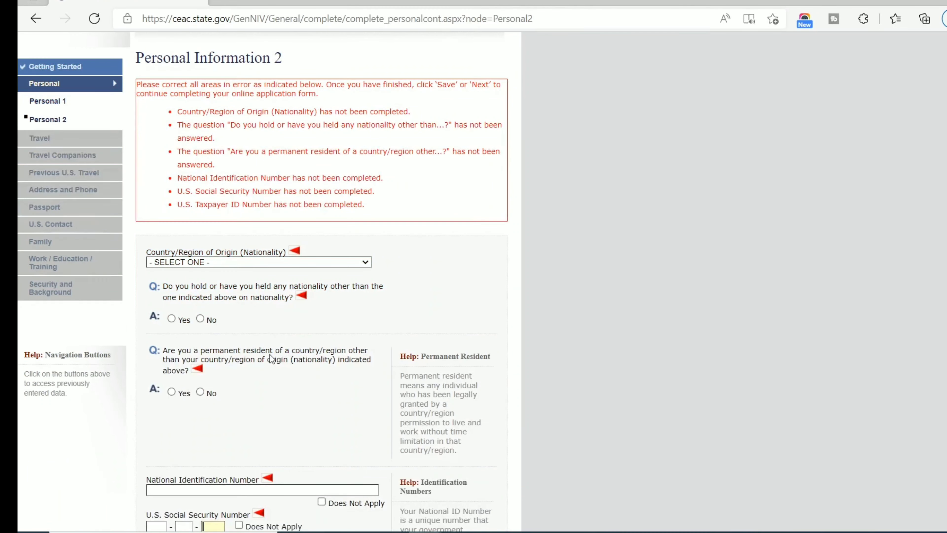
{"action": "scroll", "coordinate": [292, 338], "scroll_direction": "down", "scroll_amount": 2}
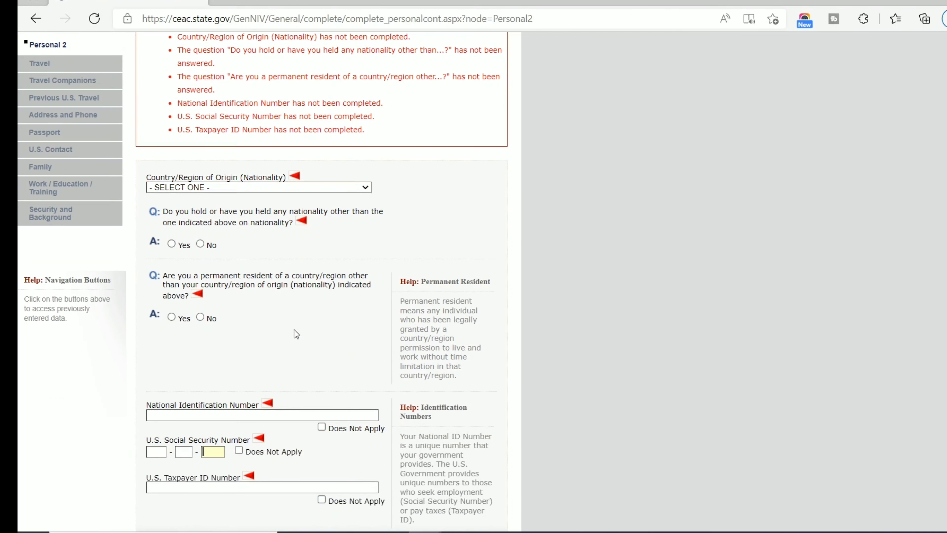
{"action": "scroll", "coordinate": [295, 330], "scroll_direction": "up", "scroll_amount": 4}
{"action": "scroll", "coordinate": [294, 330], "scroll_direction": "down", "scroll_amount": 8}
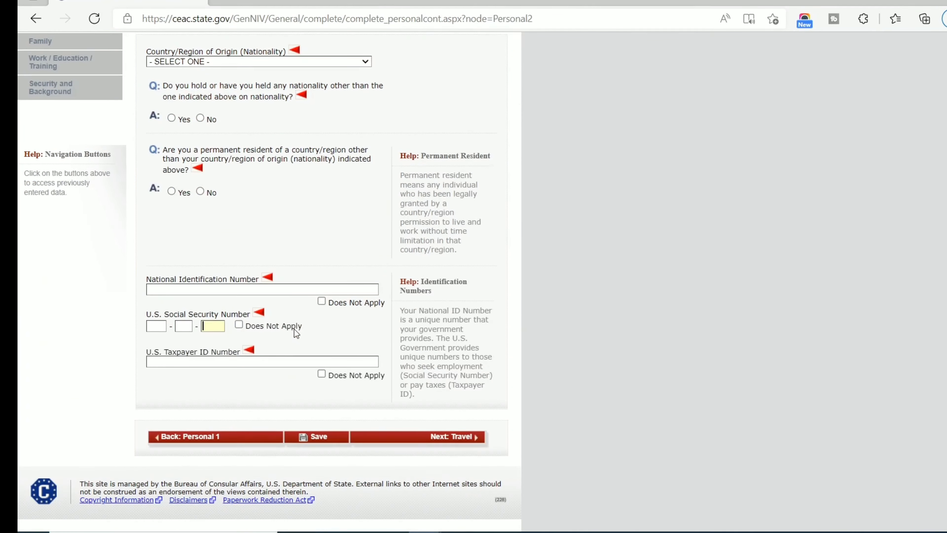
{"action": "scroll", "coordinate": [257, 281], "scroll_direction": "up", "scroll_amount": 7}
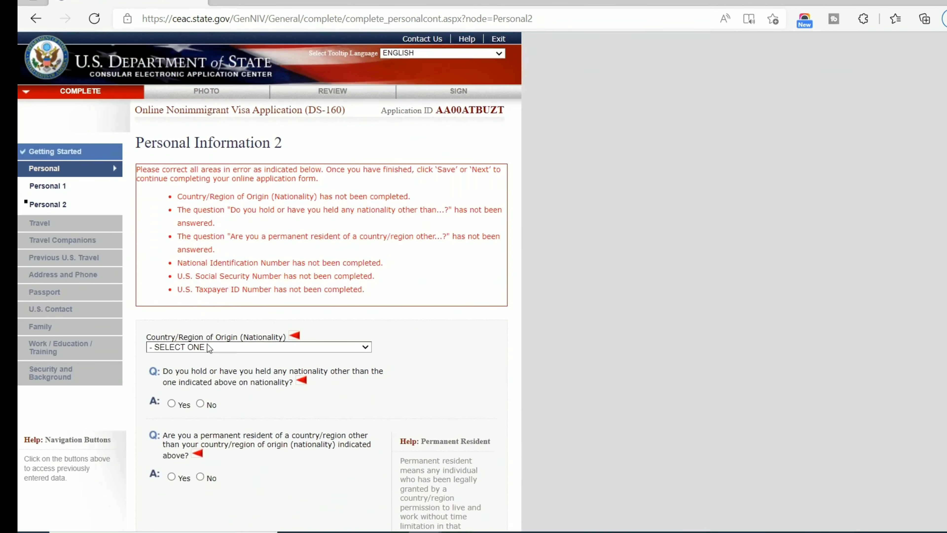
{"action": "left_click", "coordinate": [213, 350]}
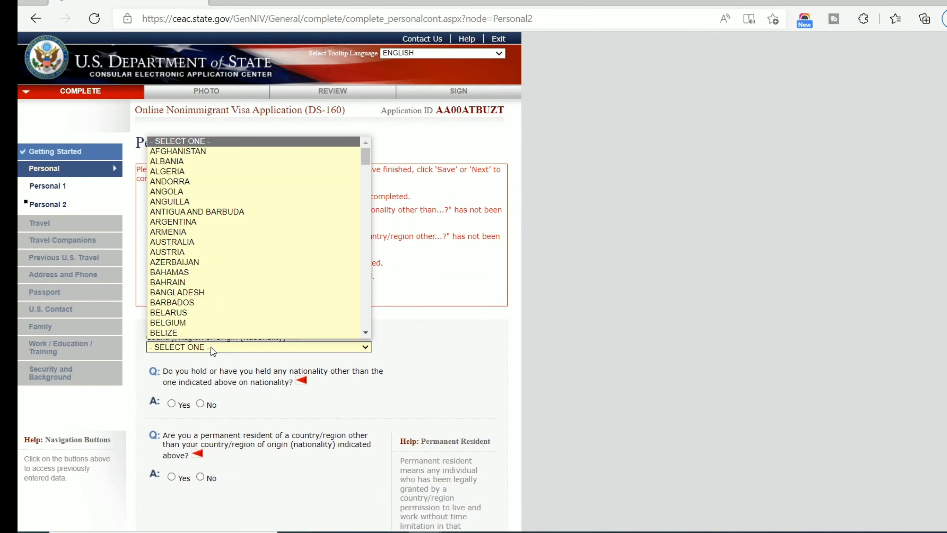
{"action": "key", "text": "n"}
{"action": "key", "text": "n"}
{"action": "key", "text": "n"}
{"action": "key", "text": "n"}
{"action": "key", "text": "n"}
{"action": "key", "text": "n"}
{"action": "key", "text": "n"}
{"action": "key", "text": "n"}
{"action": "key", "text": "Return"}
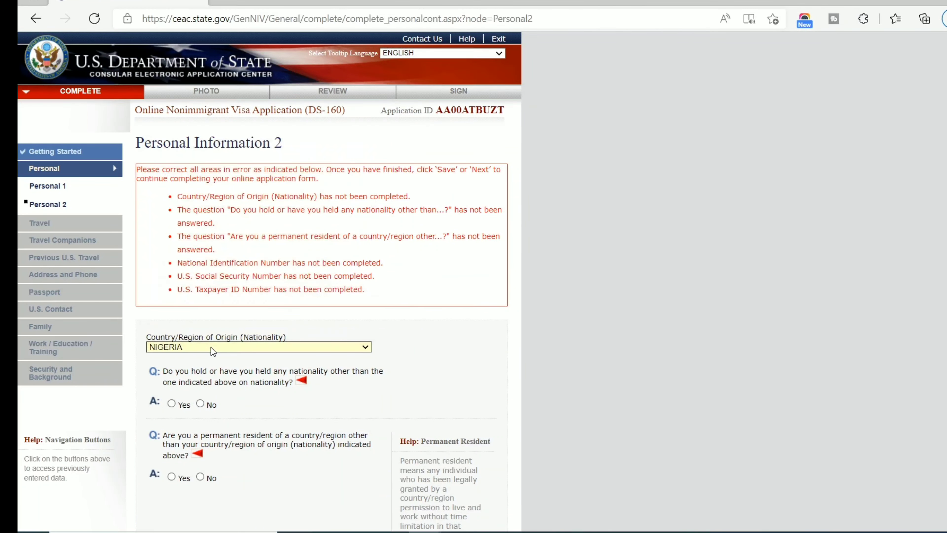
{"action": "scroll", "coordinate": [163, 335], "scroll_direction": "down", "scroll_amount": 4}
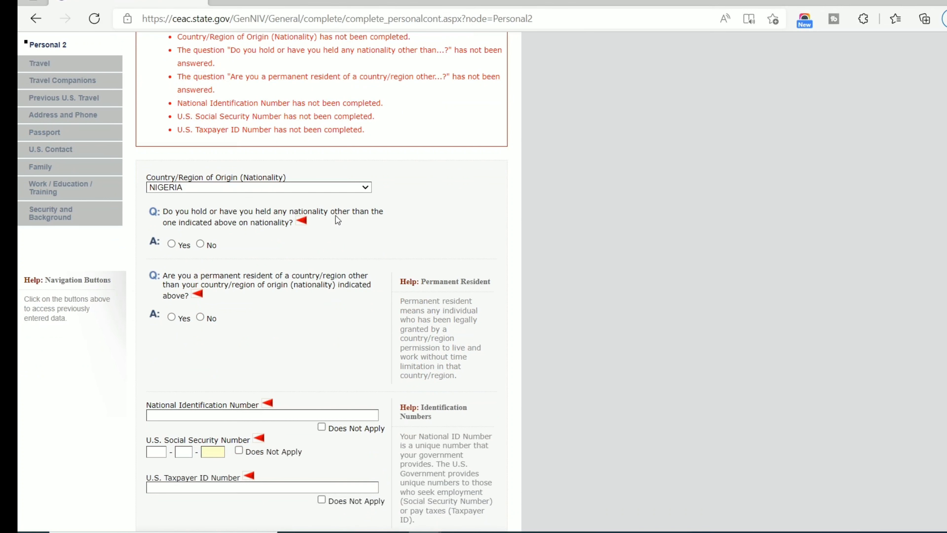
{"action": "left_click", "coordinate": [201, 243]}
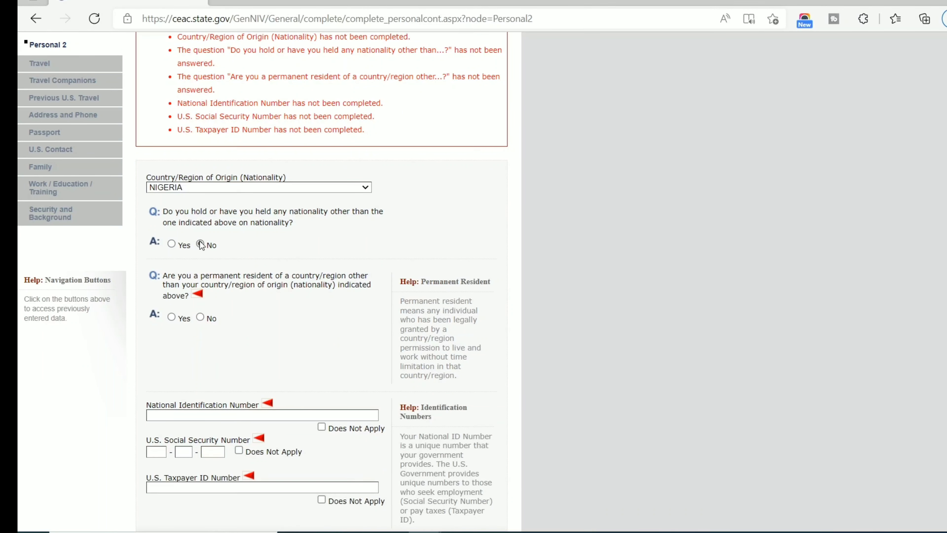
Answer No to permanent residency elsewhere, enter the national ID number, and mark SSN and Taxpayer ID not applicable.
{"action": "scroll", "coordinate": [186, 265], "scroll_direction": "down", "scroll_amount": 5}
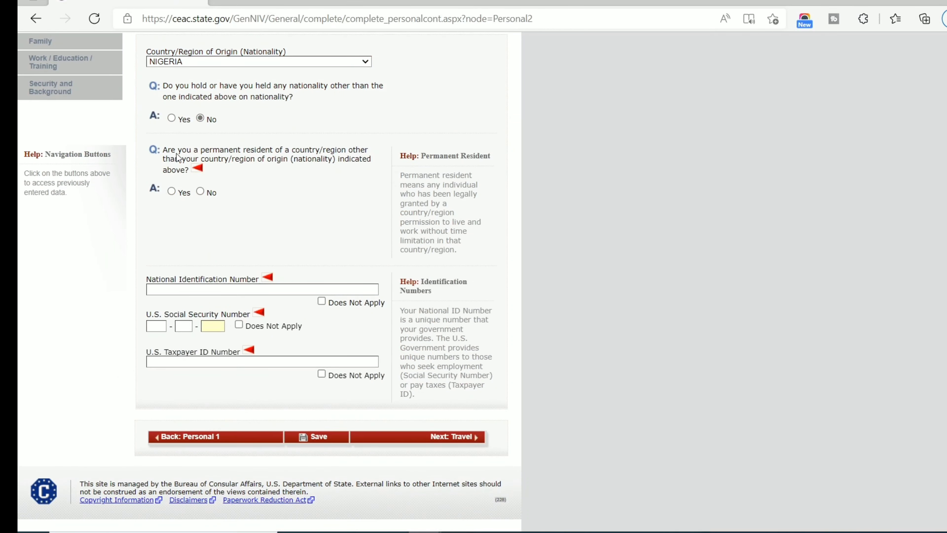
{"action": "left_click", "coordinate": [200, 191]}
{"action": "left_click", "coordinate": [218, 288]}
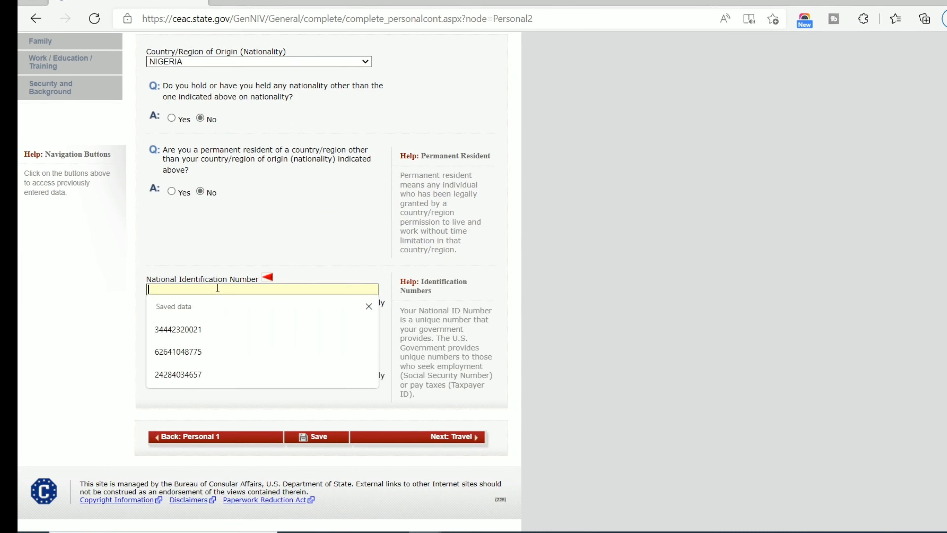
{"action": "left_click", "coordinate": [240, 269]}
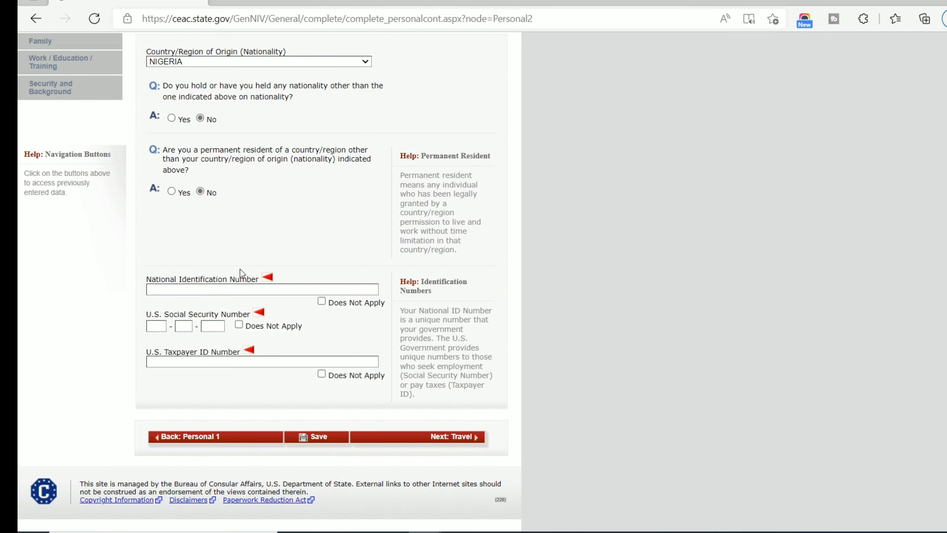
{"action": "left_click", "coordinate": [236, 289]}
{"action": "type", "text": "1233345677"}
{"action": "left_click", "coordinate": [235, 328]}
{"action": "left_click", "coordinate": [242, 323]}
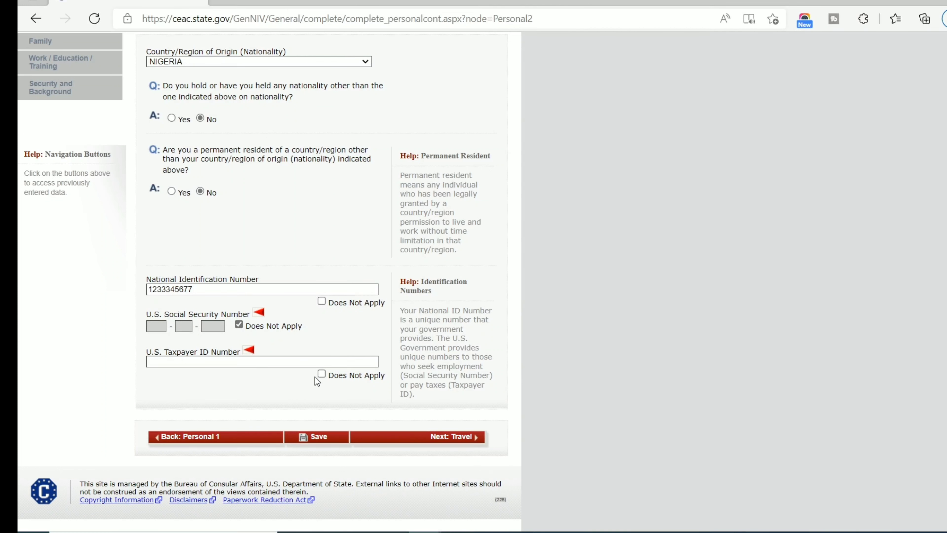
{"action": "left_click", "coordinate": [322, 374]}
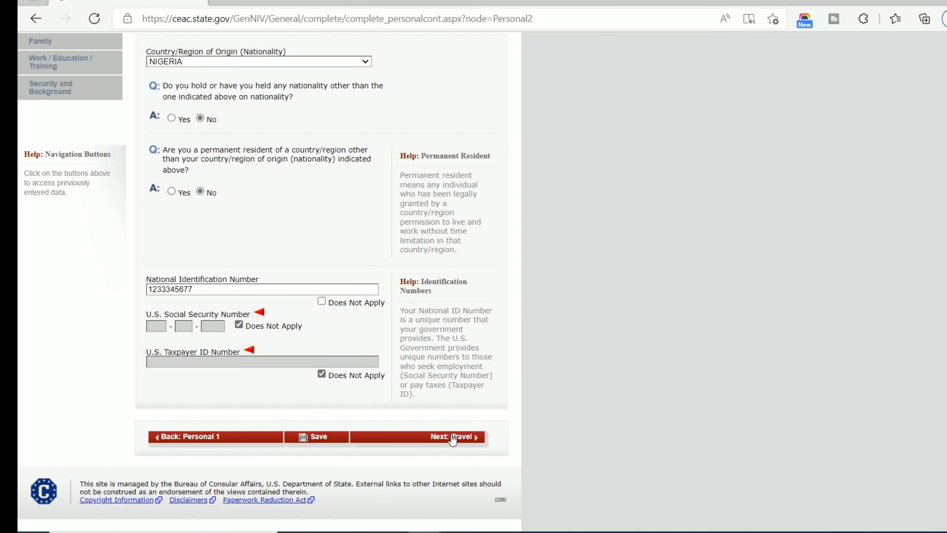
Save the personal pages, continue to Travel Information, and set Purpose of Trip to TEMP. BUSINESS PLEASURE VISITOR (B).
{"action": "left_click", "coordinate": [323, 441]}
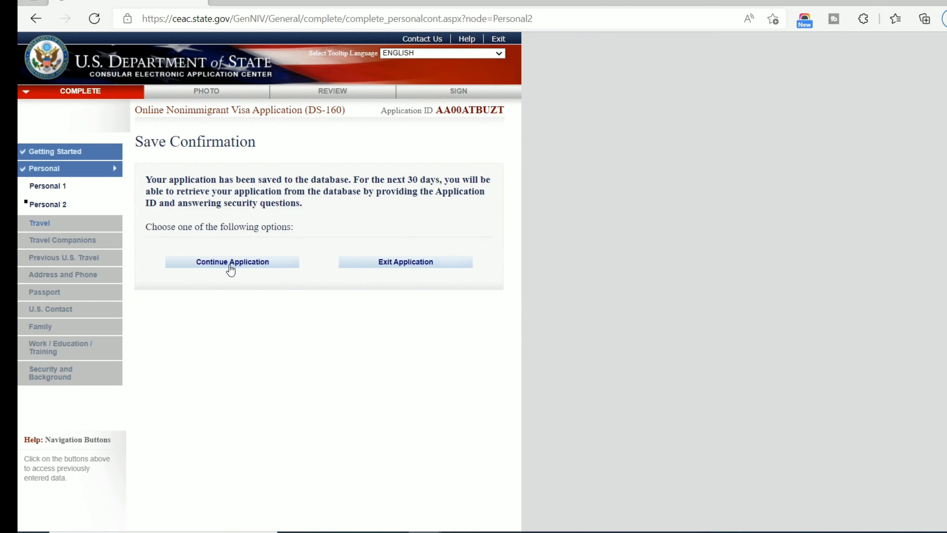
{"action": "left_click", "coordinate": [230, 265]}
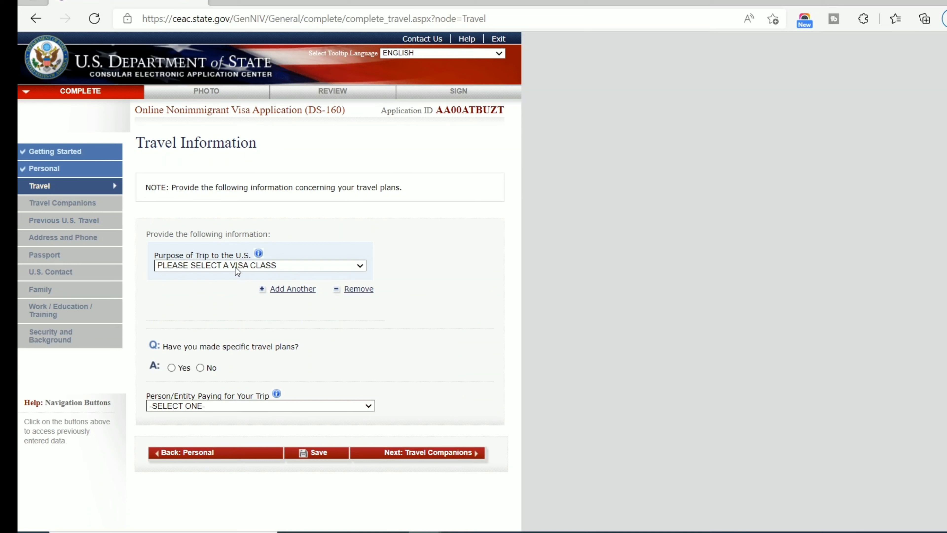
{"action": "left_click", "coordinate": [212, 265]}
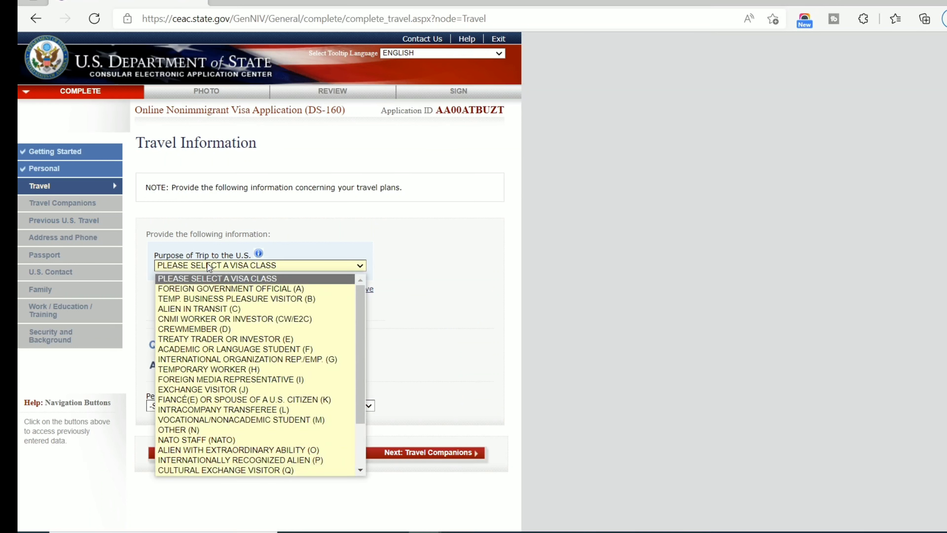
{"action": "left_click", "coordinate": [207, 301]}
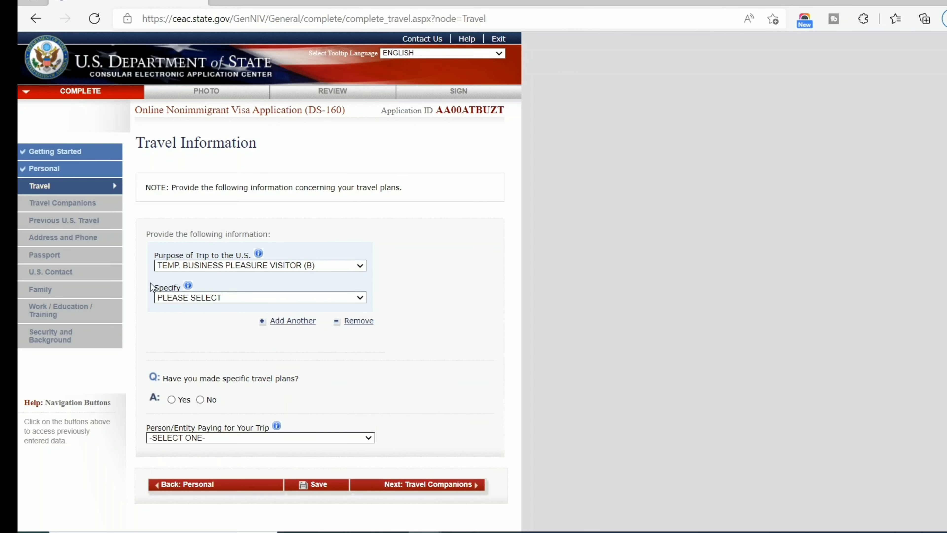
Set Specify to TOURISM/MEDICAL TREATMENT (B2) and answer Yes to having specific travel plans.
{"action": "left_click", "coordinate": [202, 297]}
{"action": "left_click", "coordinate": [267, 319]}
{"action": "left_click", "coordinate": [215, 297]}
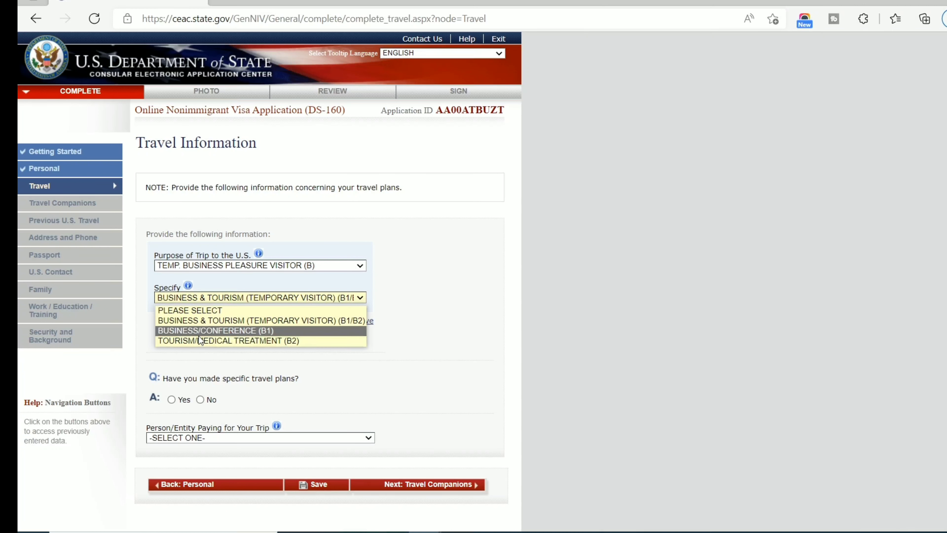
{"action": "left_click", "coordinate": [222, 340]}
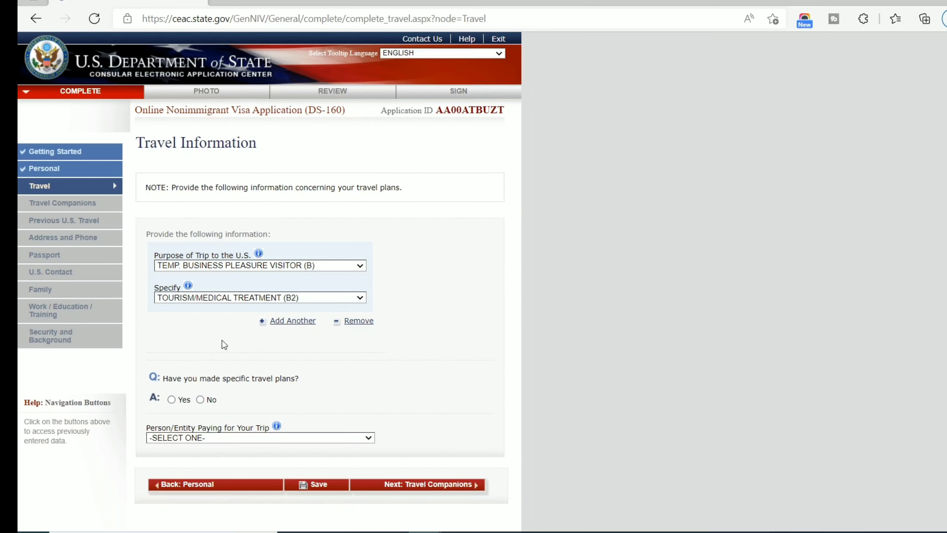
{"action": "scroll", "coordinate": [222, 341], "scroll_direction": "down", "scroll_amount": 4}
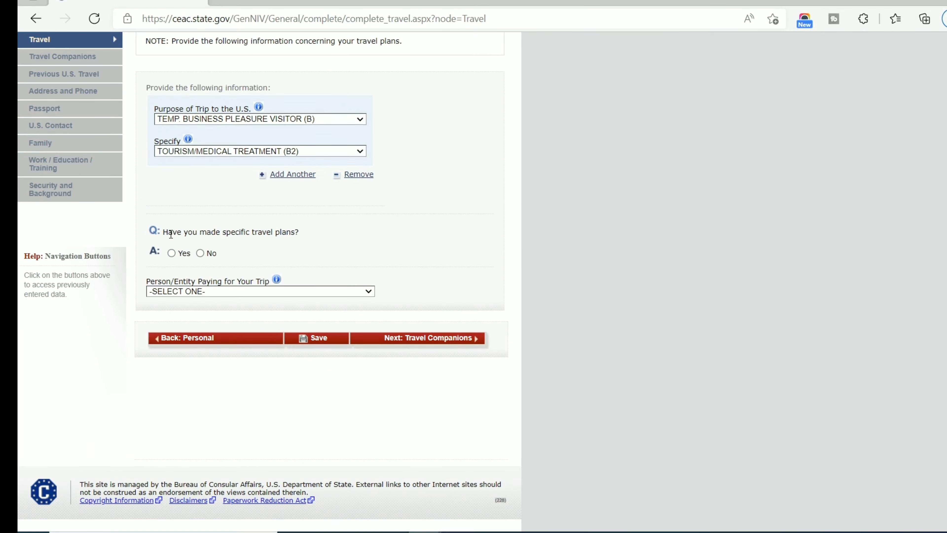
{"action": "left_click", "coordinate": [174, 253]}
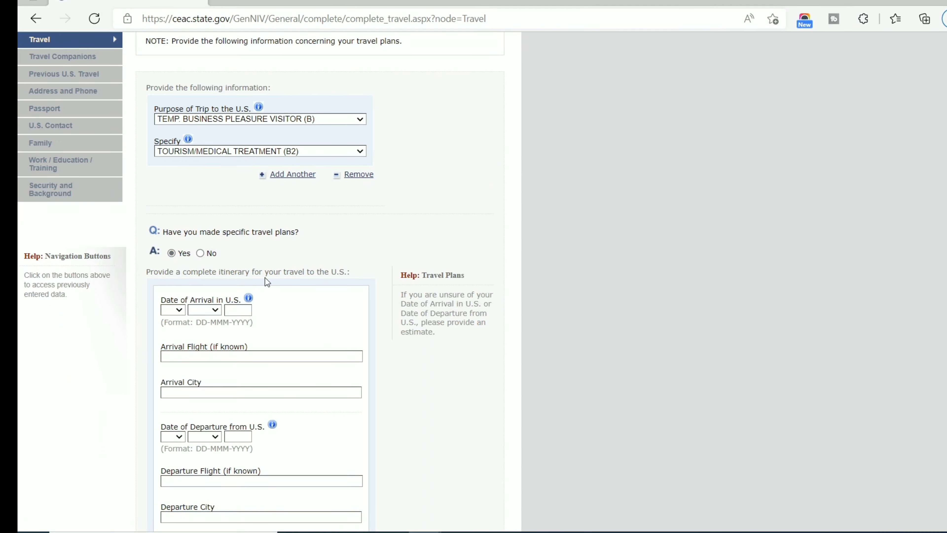
{"action": "scroll", "coordinate": [268, 270], "scroll_direction": "down", "scroll_amount": 2}
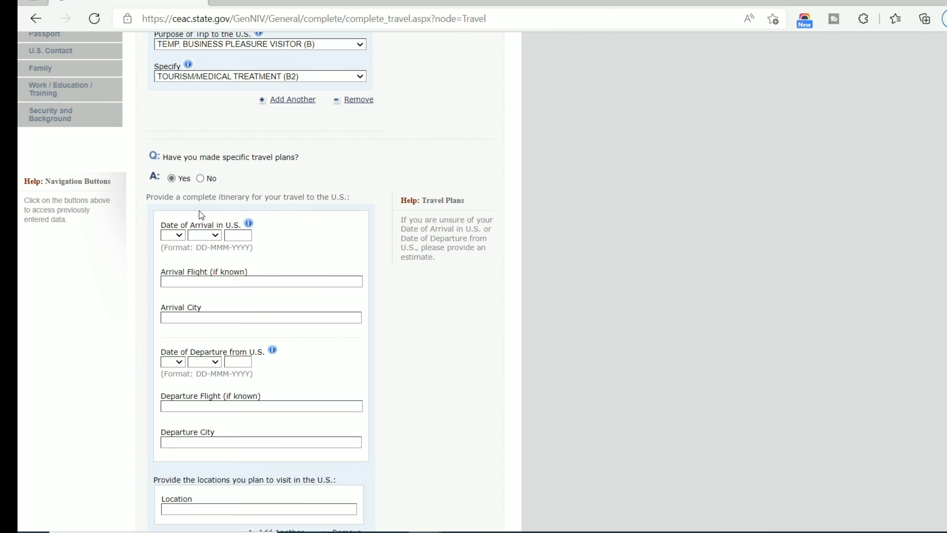
{"action": "scroll", "coordinate": [155, 205], "scroll_direction": "down", "scroll_amount": 4}
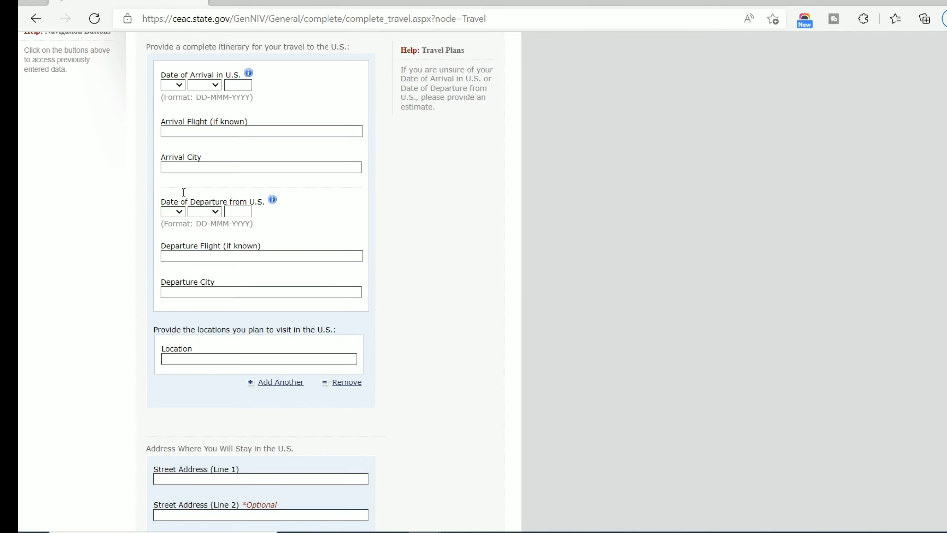
{"action": "scroll", "coordinate": [234, 165], "scroll_direction": "up", "scroll_amount": 2}
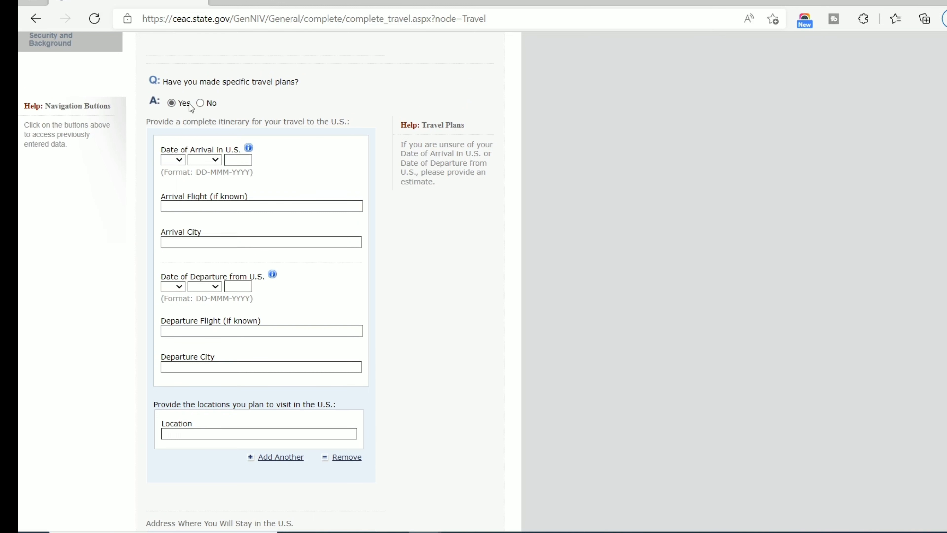
Answer No to specific travel plans and set the arrival date to 14 JUL 2022.
{"action": "left_click", "coordinate": [200, 103]}
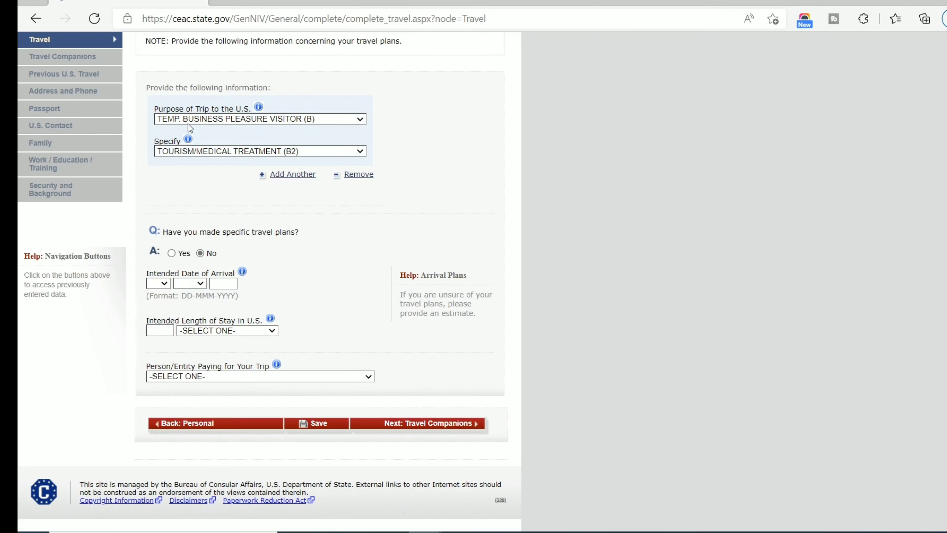
{"action": "left_click", "coordinate": [161, 284]}
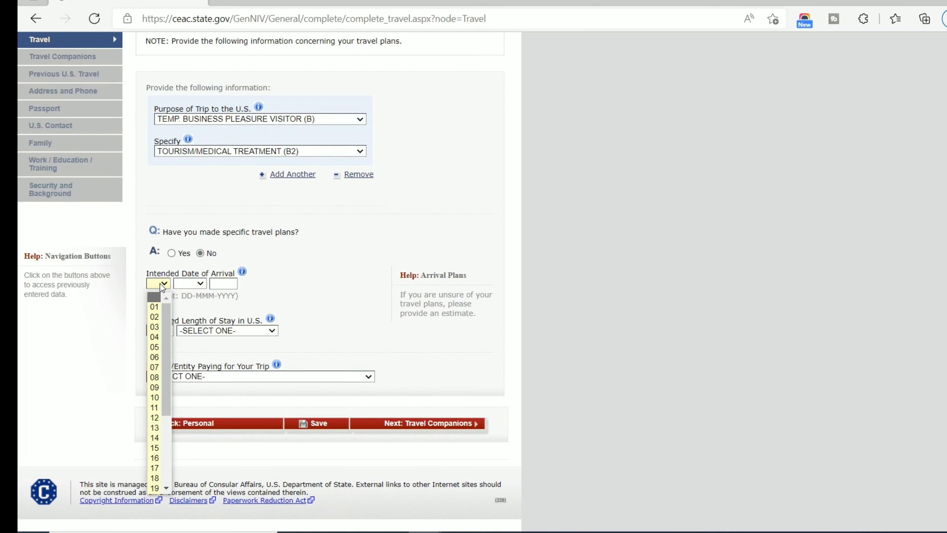
{"action": "scroll", "coordinate": [153, 350], "scroll_direction": "down", "scroll_amount": 1}
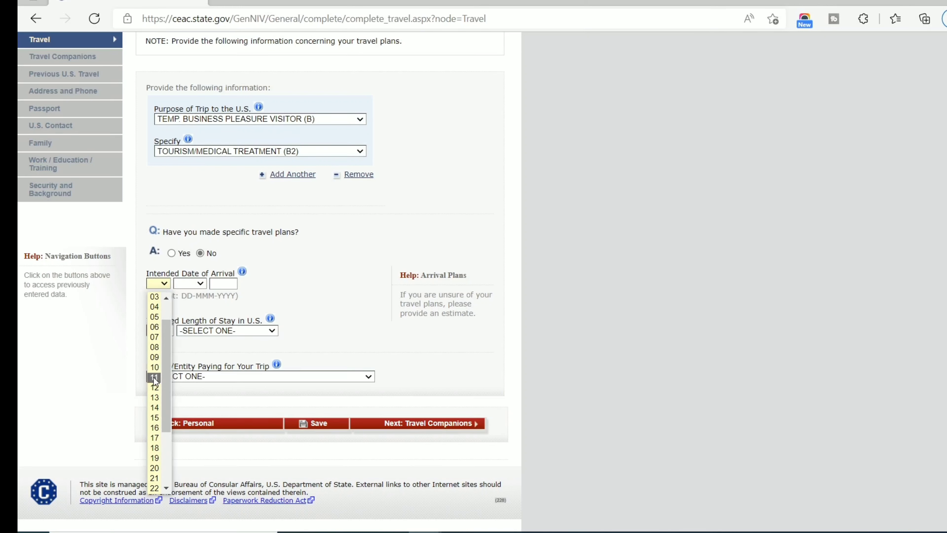
{"action": "left_click", "coordinate": [159, 404]}
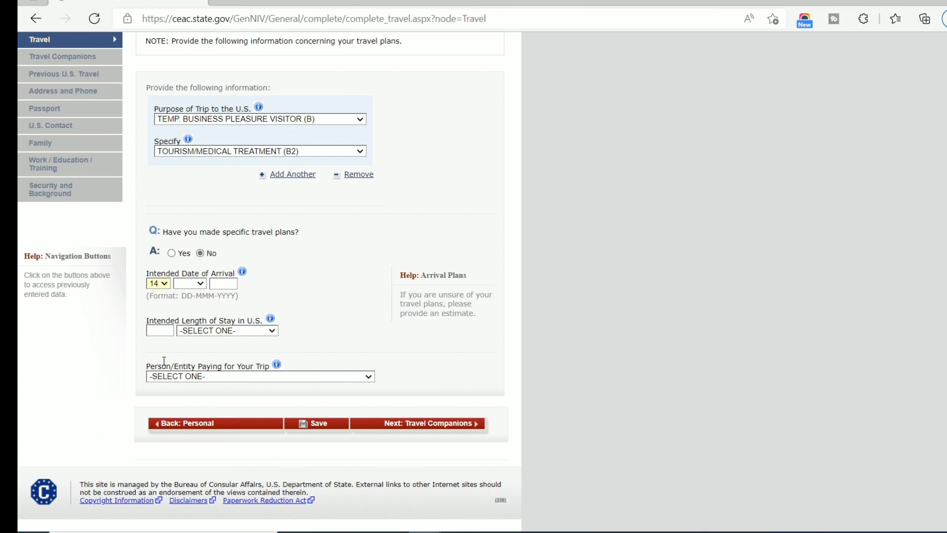
{"action": "left_click", "coordinate": [201, 285]}
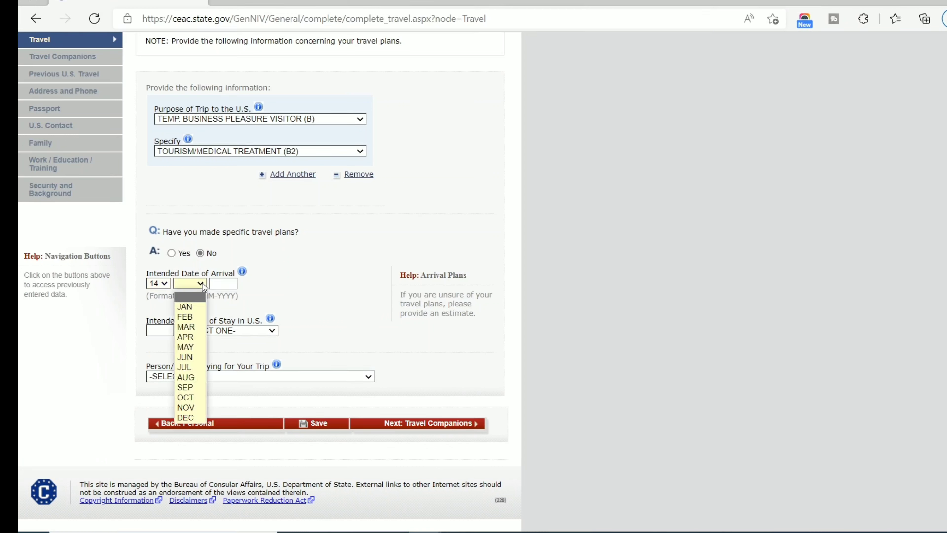
{"action": "left_click", "coordinate": [189, 369]}
{"action": "left_click", "coordinate": [225, 283]}
{"action": "type", "text": "2022"}
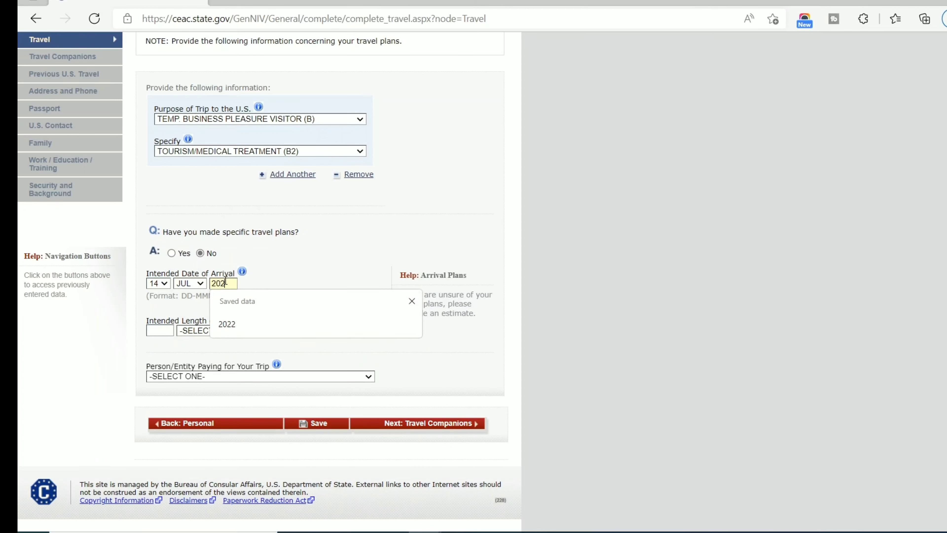
Set the intended length of stay to 2 WEEK(S).
{"action": "left_click", "coordinate": [163, 330]}
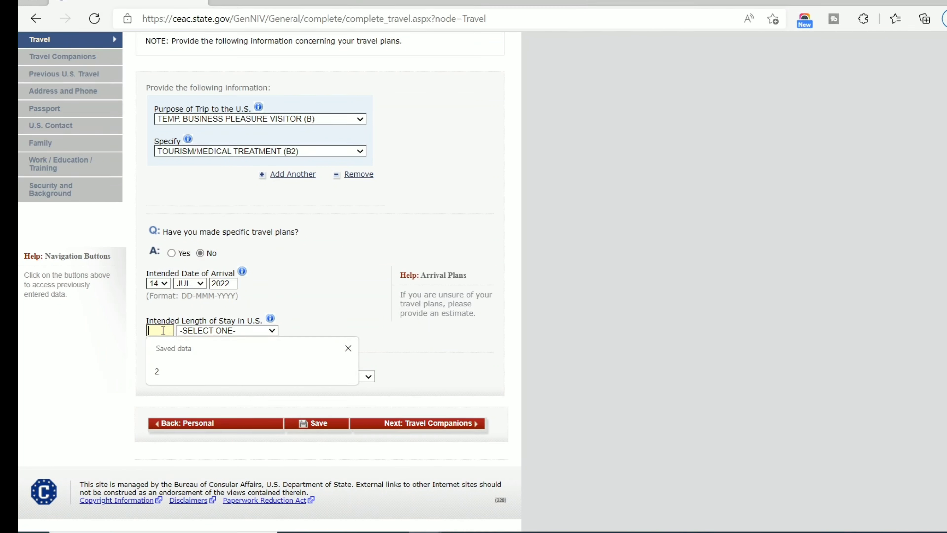
{"action": "type", "text": "2"}
{"action": "left_click", "coordinate": [207, 330]}
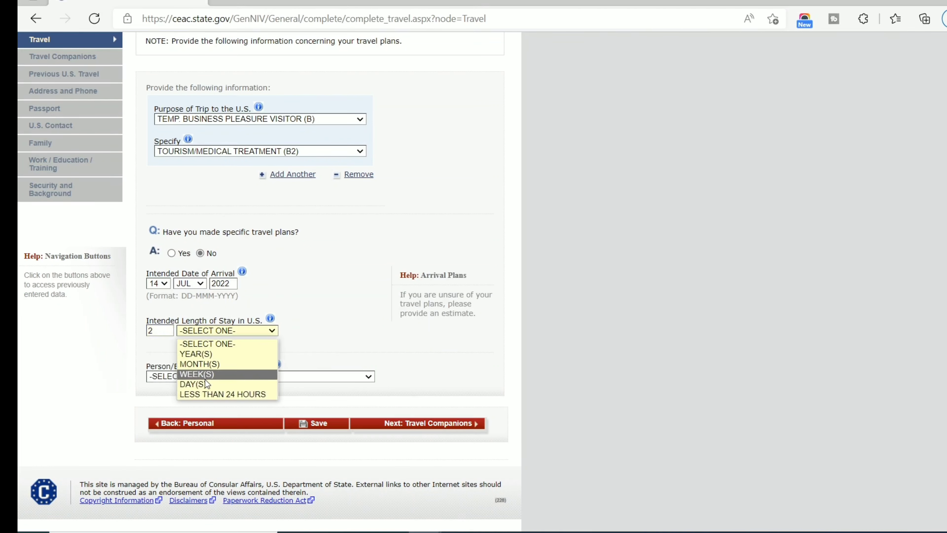
{"action": "left_click", "coordinate": [201, 364]}
{"action": "scroll", "coordinate": [210, 347], "scroll_direction": "down", "scroll_amount": 4}
{"action": "left_click", "coordinate": [238, 181]}
{"action": "key", "text": "Down"}
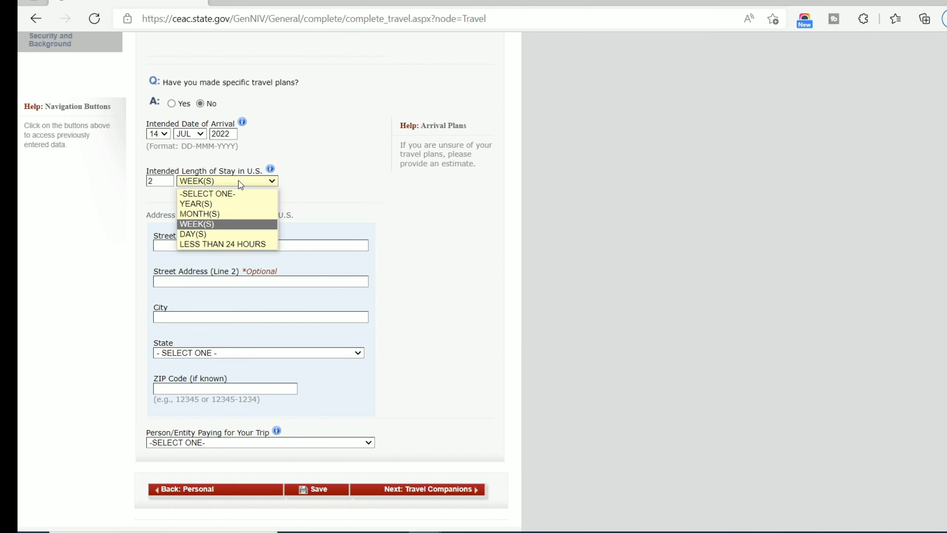
Start entering the U.S. street address in Street Address (Line 1), fixing a typo.
{"action": "key", "text": "Tab"}
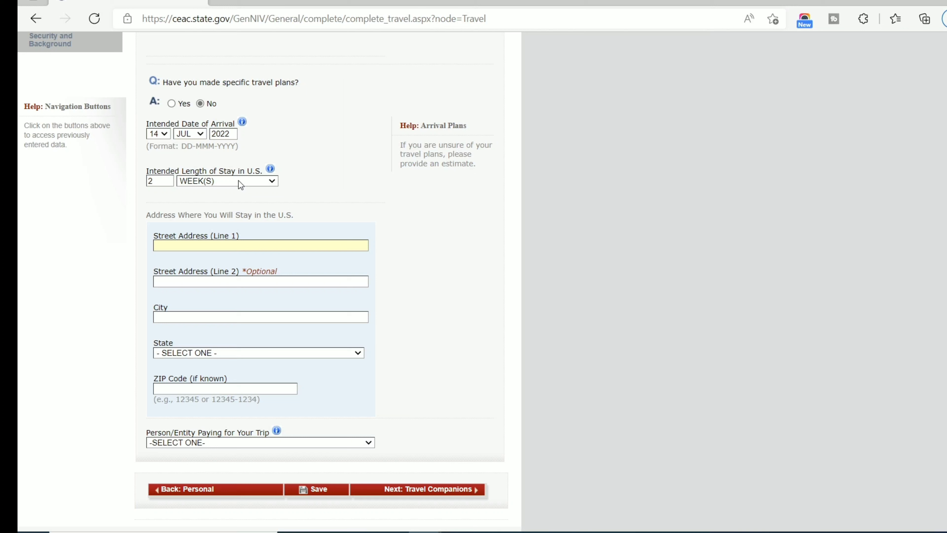
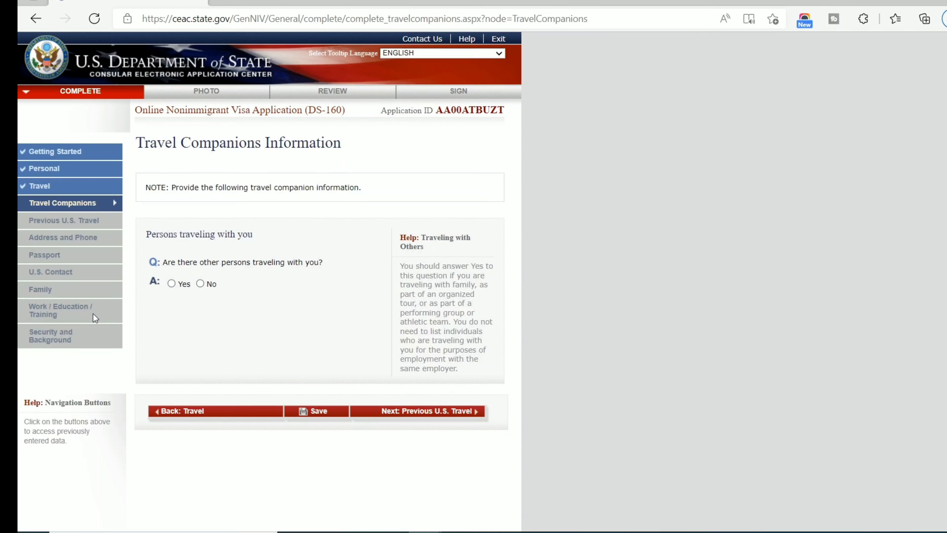
Answer No to travel companions, prior U.S. visits, U.S. visas and immigrant petitions.
{"action": "left_click", "coordinate": [201, 284]}
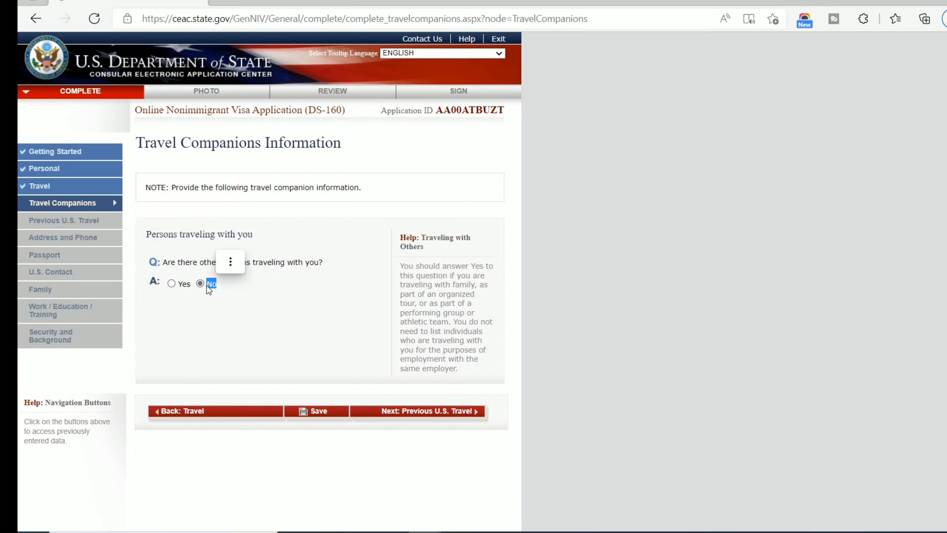
{"action": "left_click", "coordinate": [451, 412]}
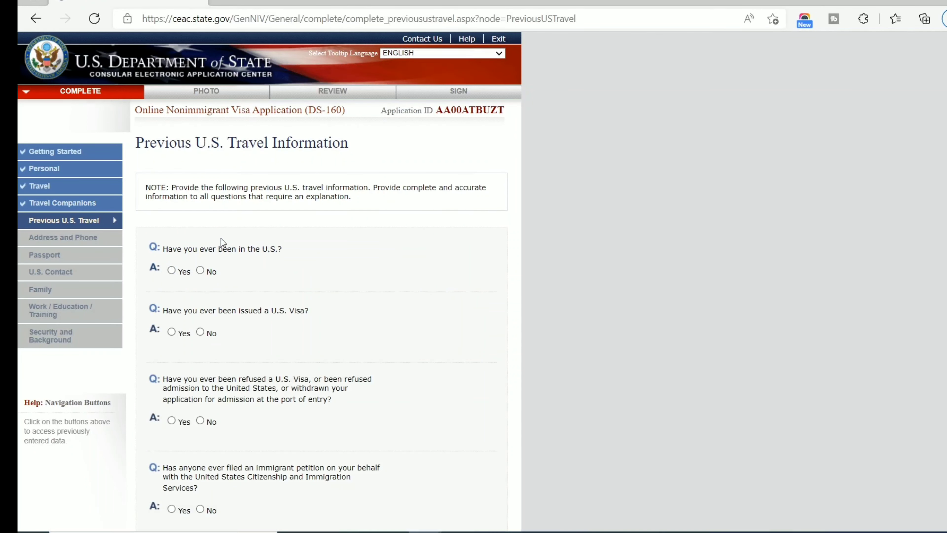
{"action": "scroll", "coordinate": [221, 238], "scroll_direction": "down", "scroll_amount": 3}
{"action": "left_click", "coordinate": [200, 132]}
{"action": "scroll", "coordinate": [294, 264], "scroll_direction": "down", "scroll_amount": 2}
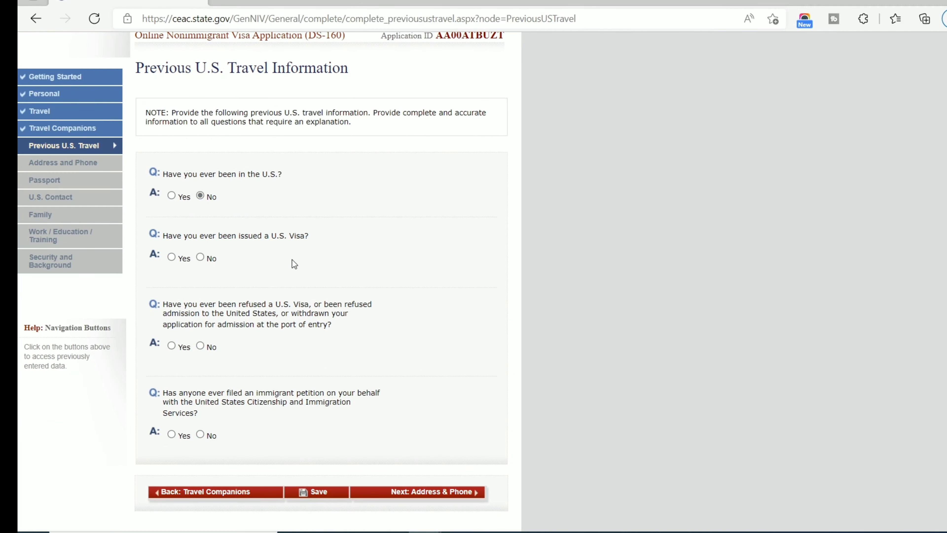
{"action": "left_click", "coordinate": [201, 257]}
{"action": "scroll", "coordinate": [164, 228], "scroll_direction": "down", "scroll_amount": 3}
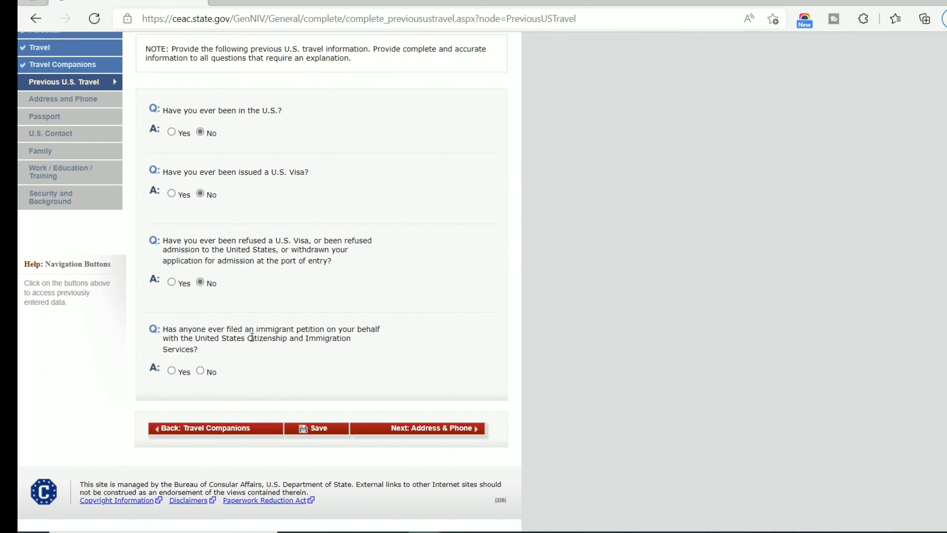
{"action": "left_click", "coordinate": [200, 370]}
{"action": "scroll", "coordinate": [355, 352], "scroll_direction": "down", "scroll_amount": 3}
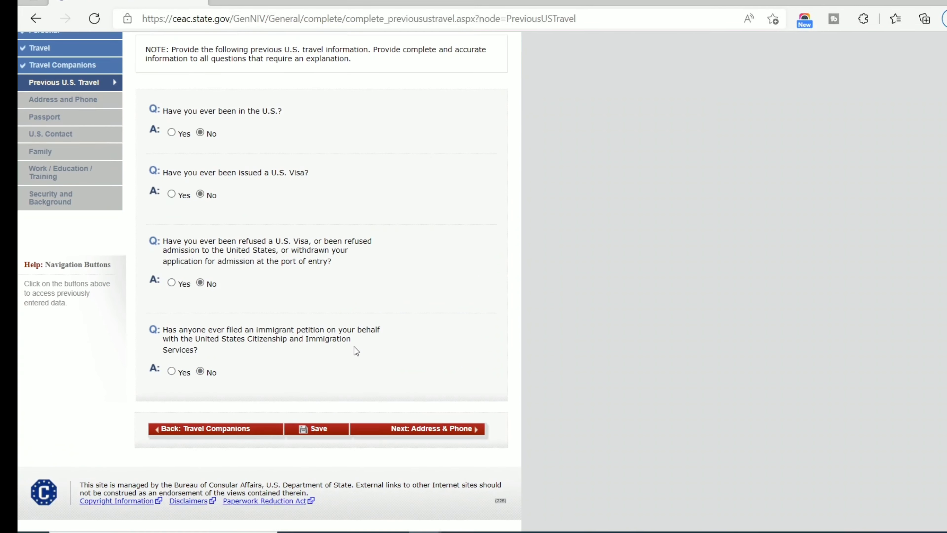
{"action": "left_click", "coordinate": [454, 427]}
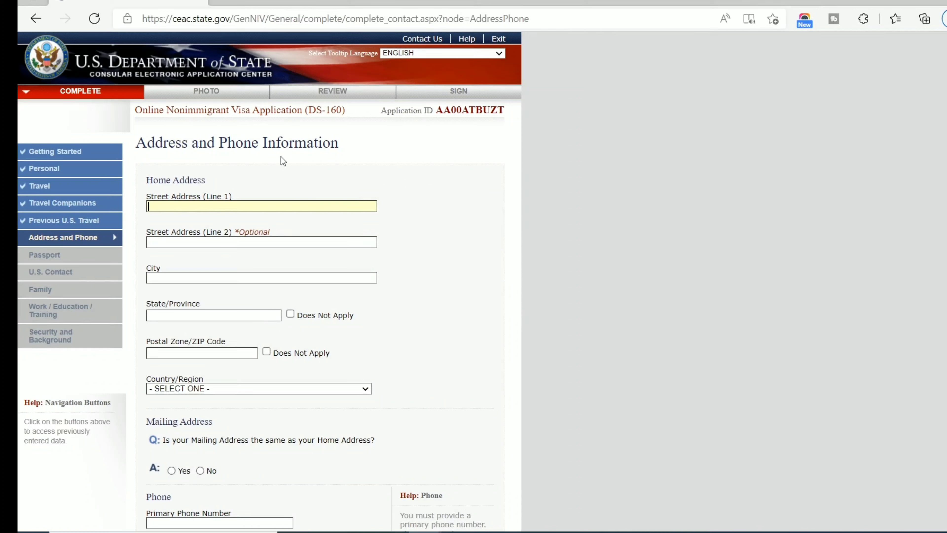
Enter the home street address and postal code.
{"action": "key", "text": "Tab"}
{"action": "scroll", "coordinate": [281, 157], "scroll_direction": "down", "scroll_amount": 15}
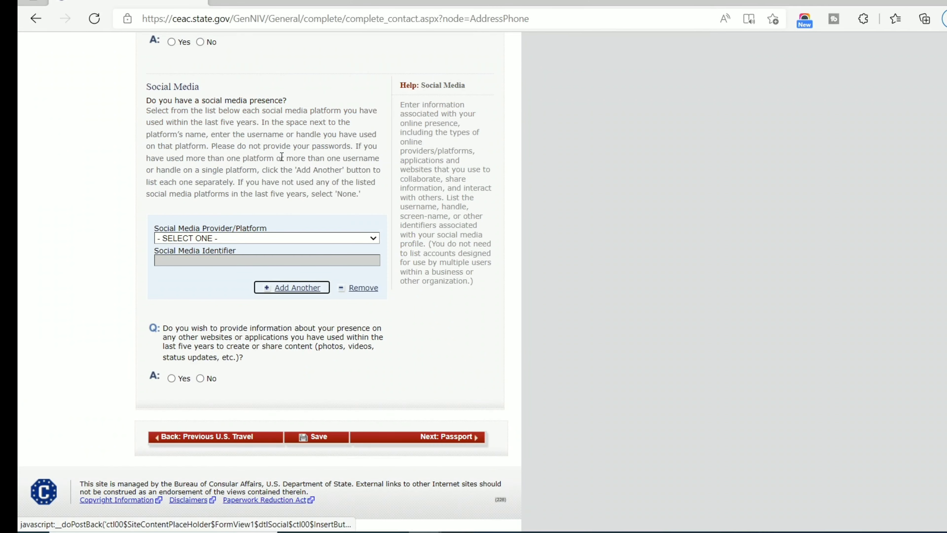
{"action": "scroll", "coordinate": [279, 127], "scroll_direction": "up", "scroll_amount": 15}
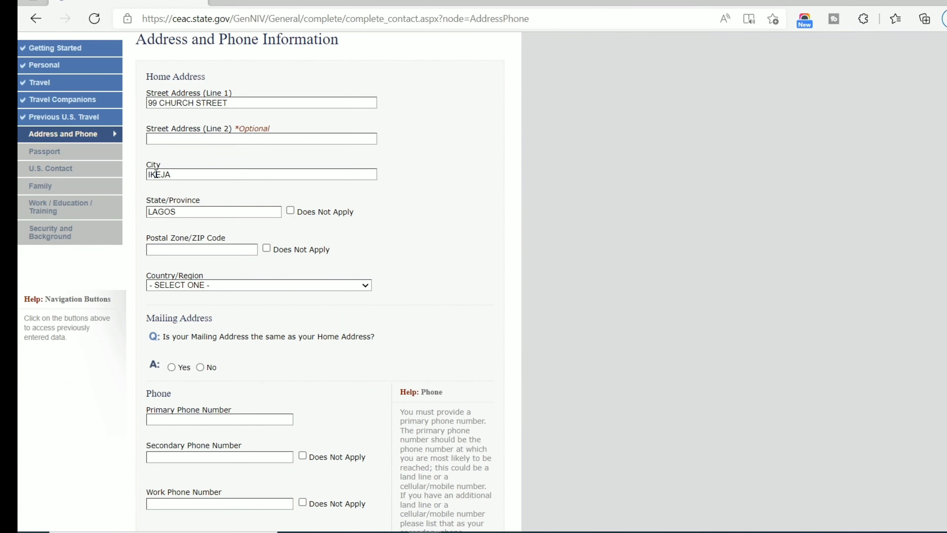
{"action": "key", "text": "Tab"}
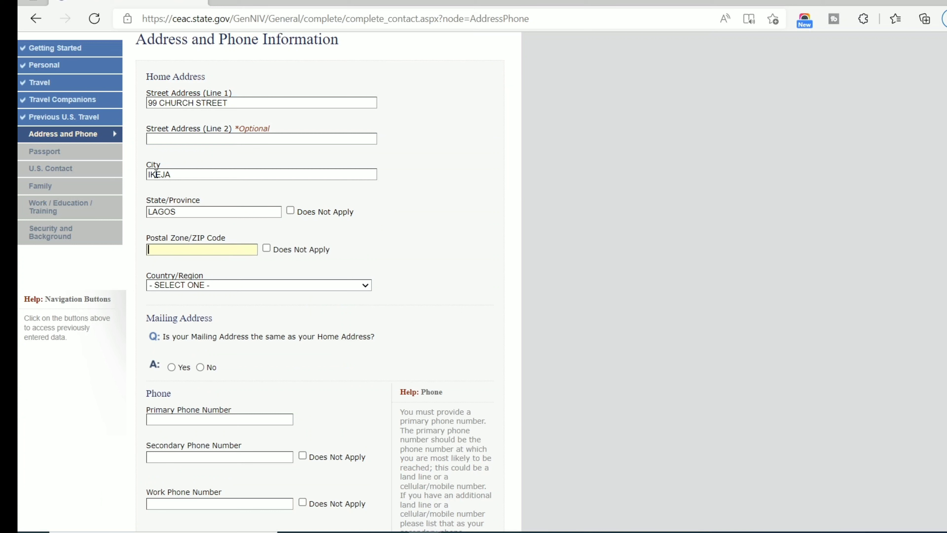
{"action": "type", "text": "100001"}
Set the home country to NIGERIA and mark the mailing address as the same.
{"action": "key", "text": "Tab"}
{"action": "left_click", "coordinate": [243, 290]}
{"action": "type", "text": "nig"}
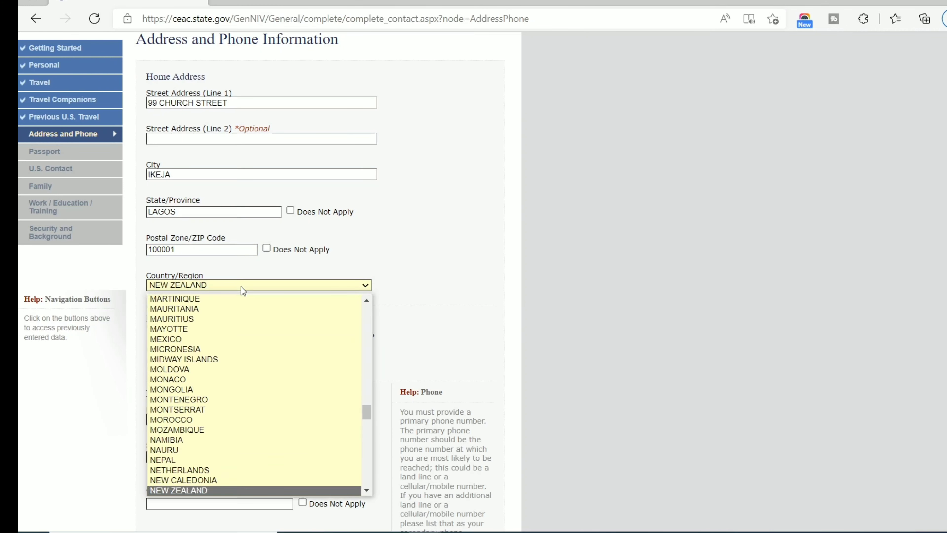
{"action": "key", "text": "Down"}
{"action": "key", "text": "Return"}
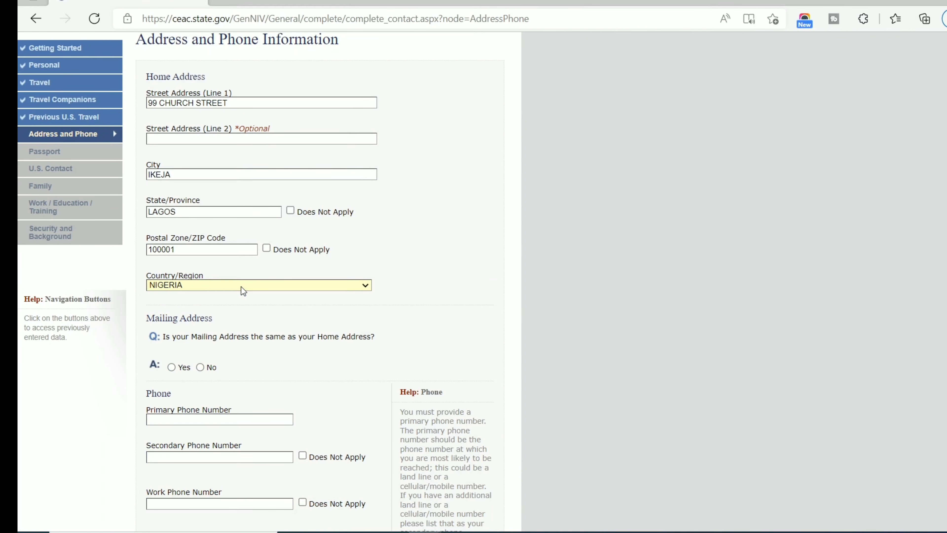
{"action": "scroll", "coordinate": [171, 314], "scroll_direction": "down", "scroll_amount": 2}
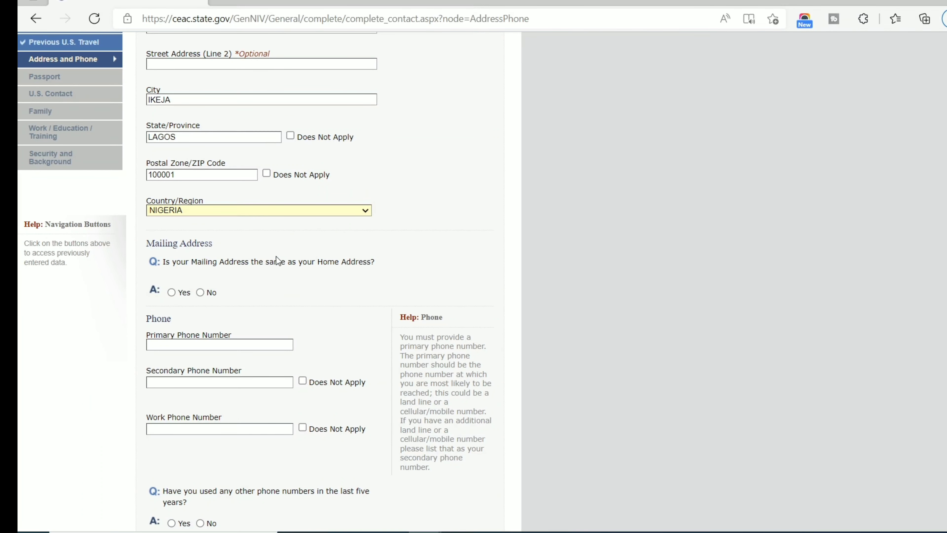
{"action": "left_click", "coordinate": [177, 291]}
{"action": "scroll", "coordinate": [197, 302], "scroll_direction": "down", "scroll_amount": 8}
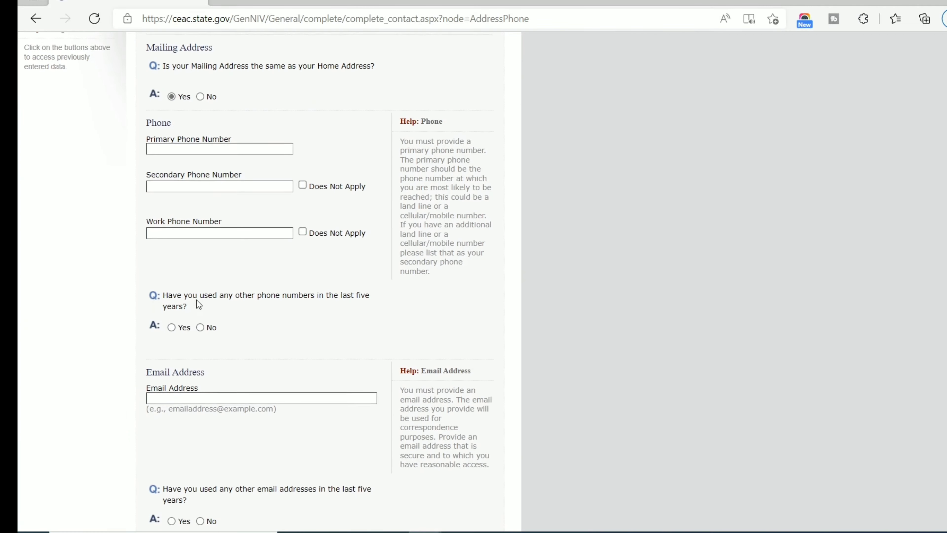
Enter the primary phone number and mark secondary and work phones as Does Not Apply.
{"action": "left_click", "coordinate": [220, 148]}
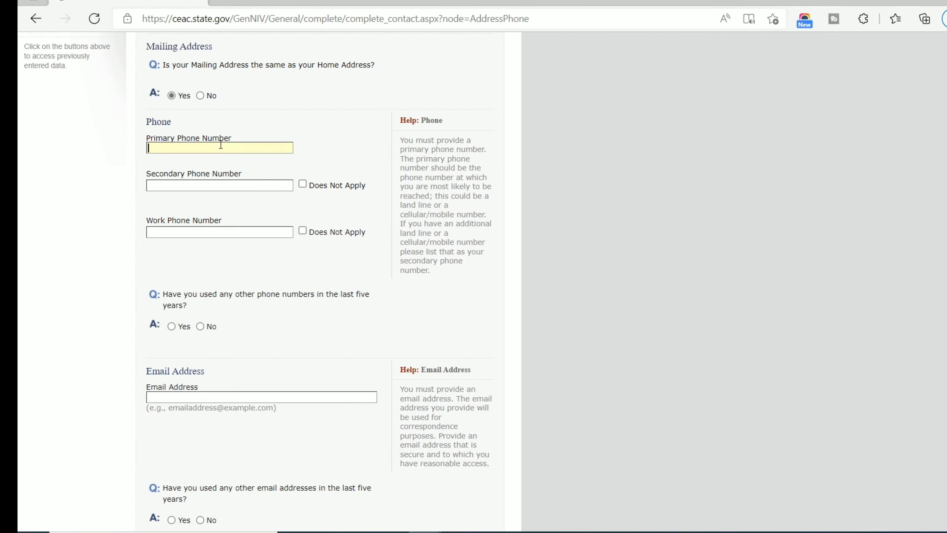
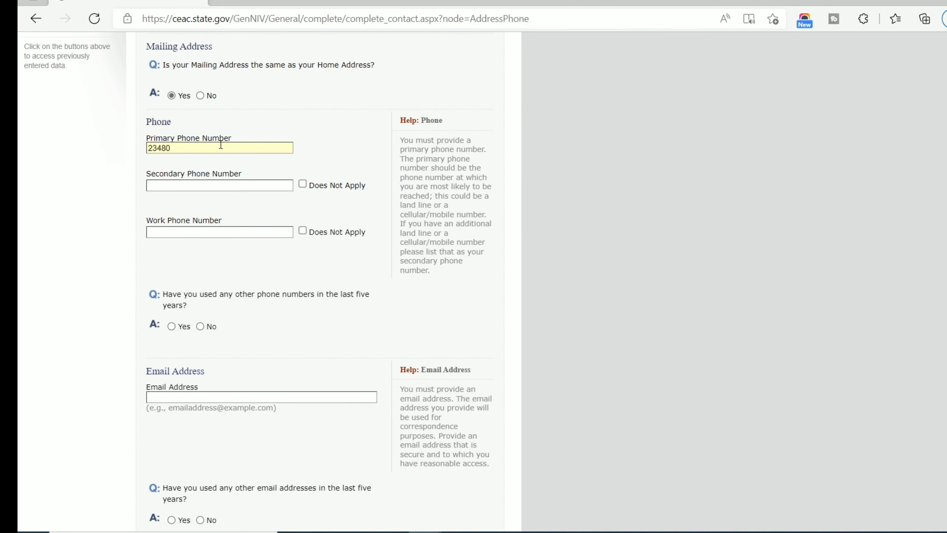
{"action": "left_click", "coordinate": [301, 186]}
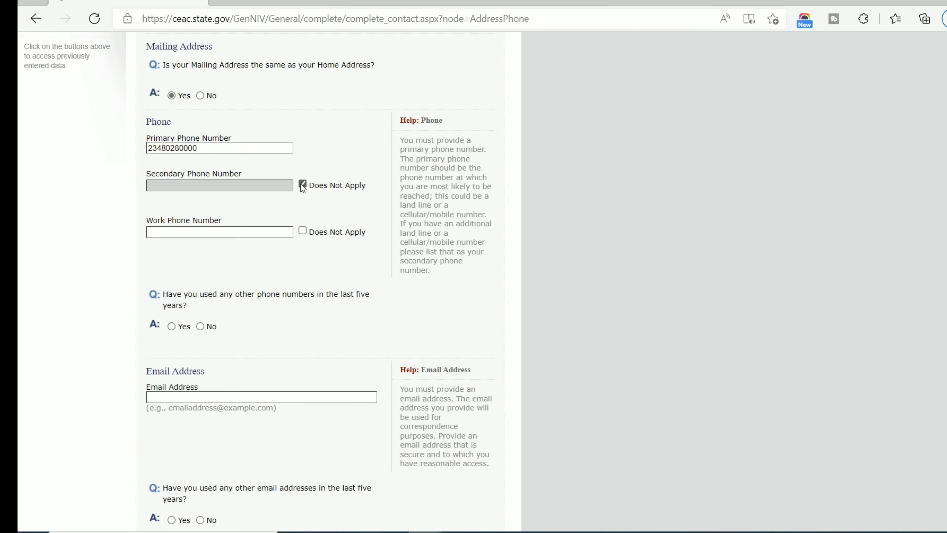
{"action": "left_click", "coordinate": [302, 230]}
Answer No to having used other phone numbers.
{"action": "scroll", "coordinate": [302, 231], "scroll_direction": "down", "scroll_amount": 4}
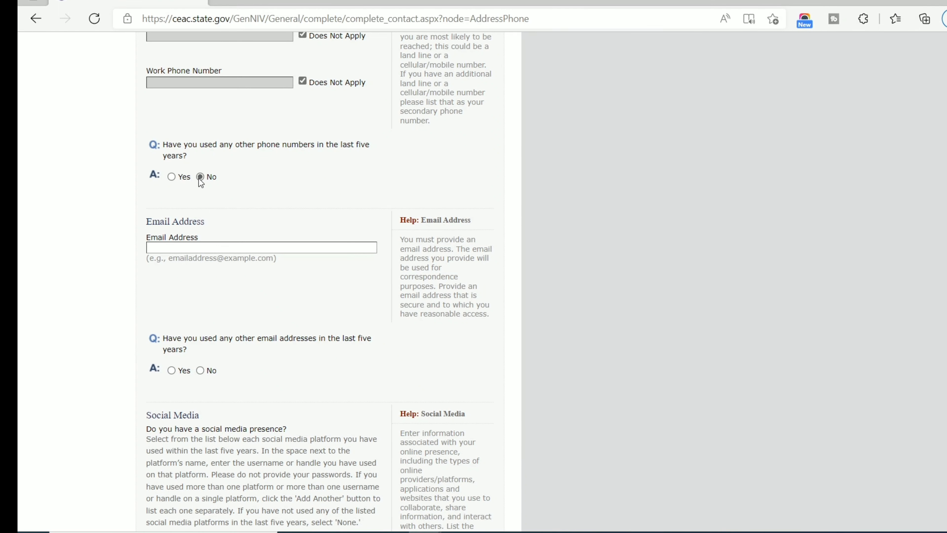
{"action": "scroll", "coordinate": [205, 190], "scroll_direction": "up", "scroll_amount": 5}
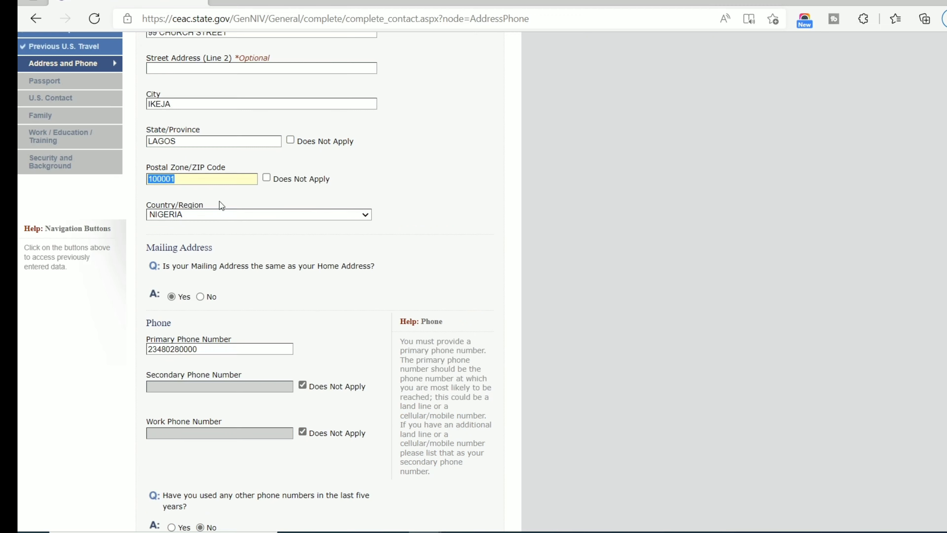
{"action": "scroll", "coordinate": [324, 220], "scroll_direction": "down", "scroll_amount": 4}
{"action": "left_click", "coordinate": [170, 226]}
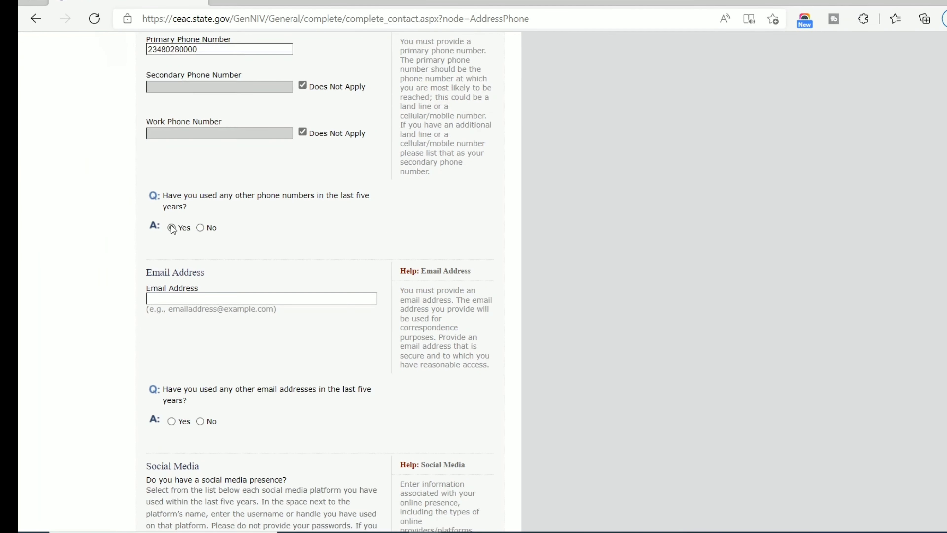
{"action": "scroll", "coordinate": [186, 224], "scroll_direction": "down", "scroll_amount": 10}
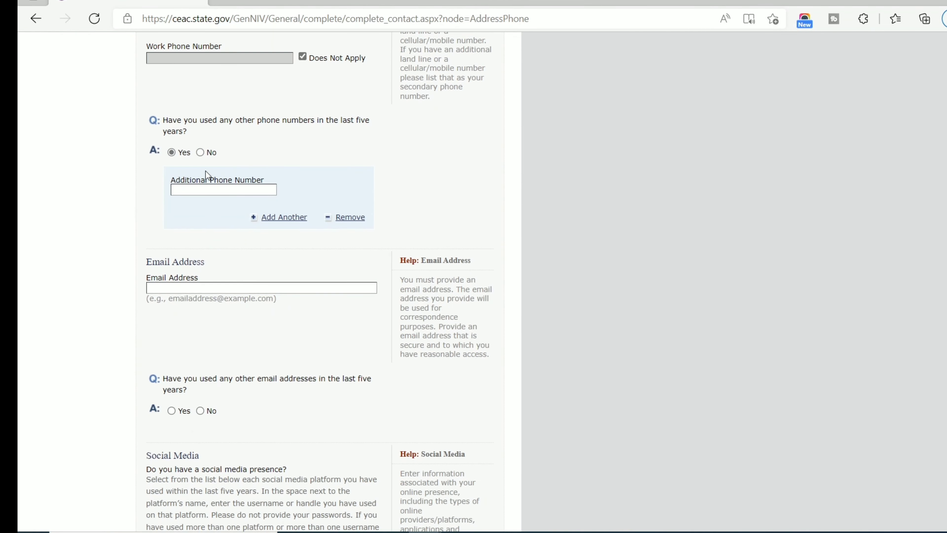
{"action": "left_click", "coordinate": [201, 152]}
{"action": "scroll", "coordinate": [277, 157], "scroll_direction": "down", "scroll_amount": 8}
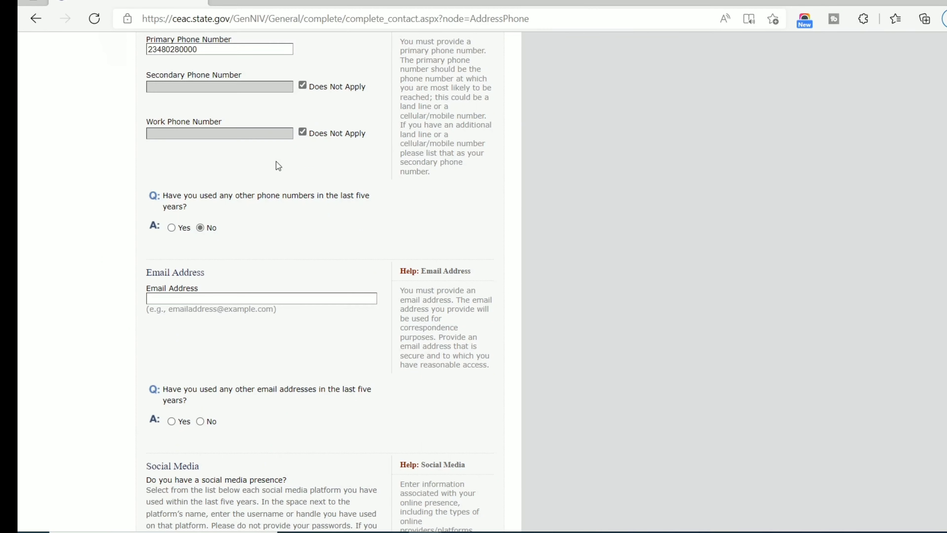
Enter the e-mail address and answer No to having used other e-mail addresses.
{"action": "left_click", "coordinate": [283, 298]}
{"action": "left_click", "coordinate": [219, 342]}
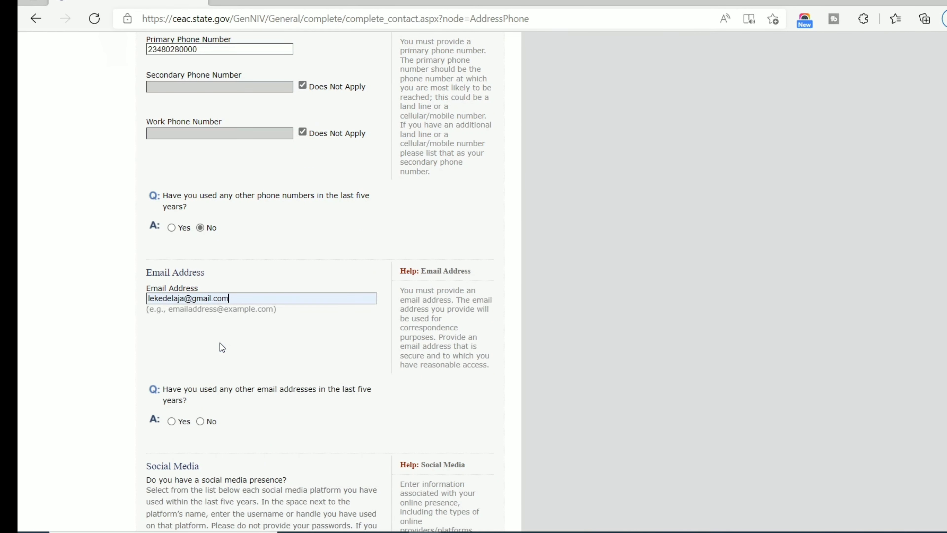
{"action": "scroll", "coordinate": [212, 355], "scroll_direction": "down", "scroll_amount": 2}
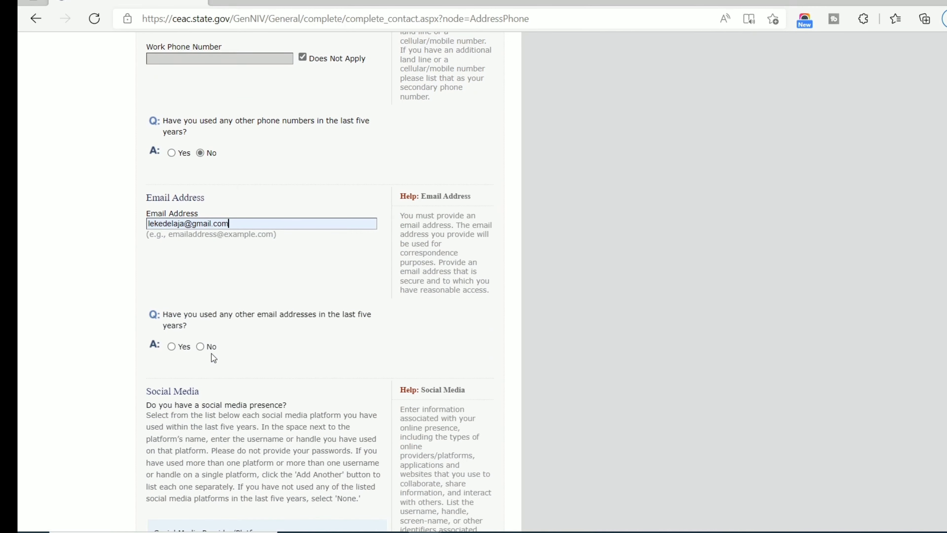
{"action": "scroll", "coordinate": [348, 315], "scroll_direction": "down", "scroll_amount": 2}
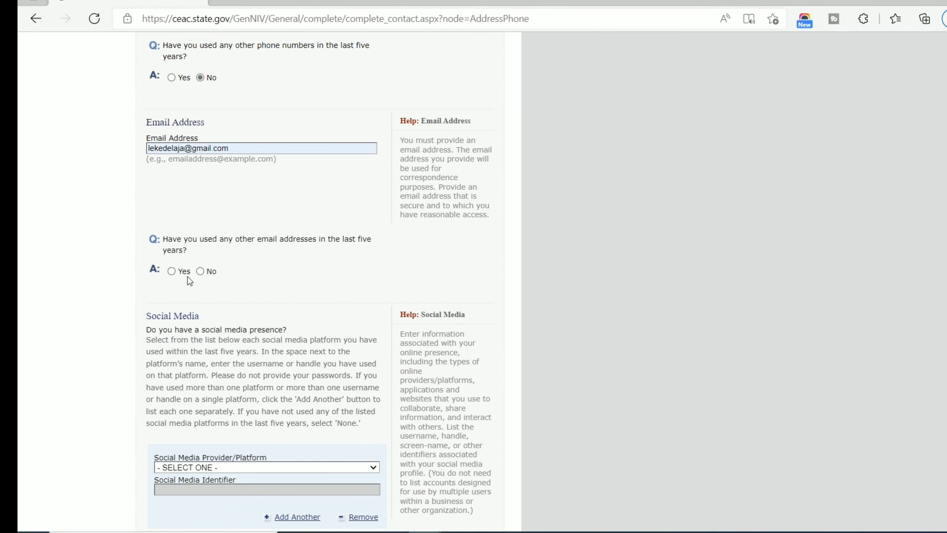
{"action": "left_click", "coordinate": [201, 271]}
{"action": "scroll", "coordinate": [281, 270], "scroll_direction": "up", "scroll_amount": 8}
{"action": "scroll", "coordinate": [282, 270], "scroll_direction": "down", "scroll_amount": 5}
{"action": "scroll", "coordinate": [282, 269], "scroll_direction": "down", "scroll_amount": 8}
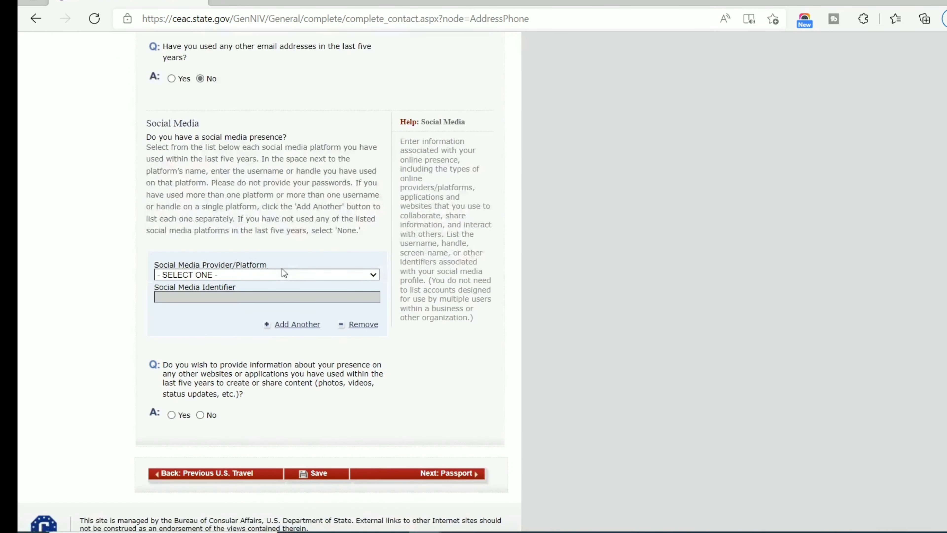
Choose FACEBOOK as the social media platform and enter the account identifier.
{"action": "left_click", "coordinate": [257, 275]}
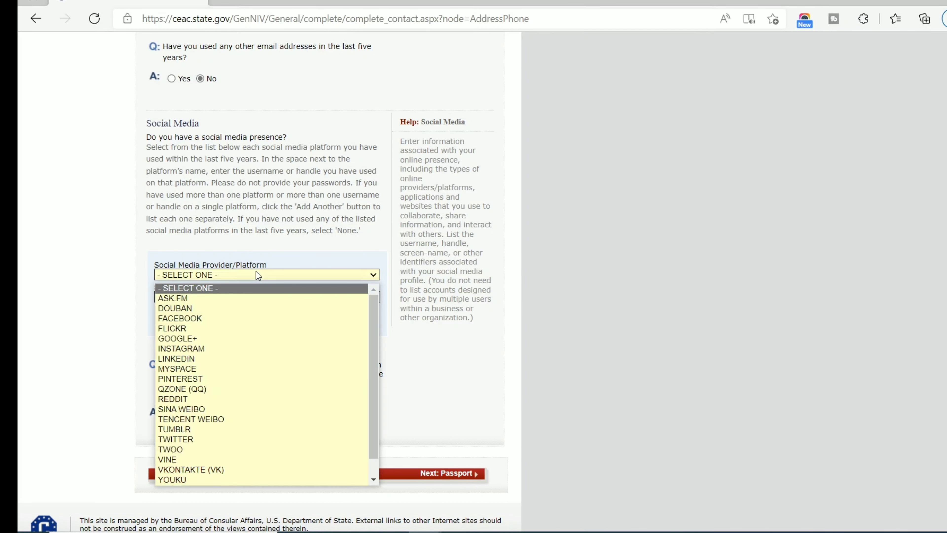
{"action": "left_click", "coordinate": [244, 317]}
{"action": "scroll", "coordinate": [244, 317], "scroll_direction": "up", "scroll_amount": 5}
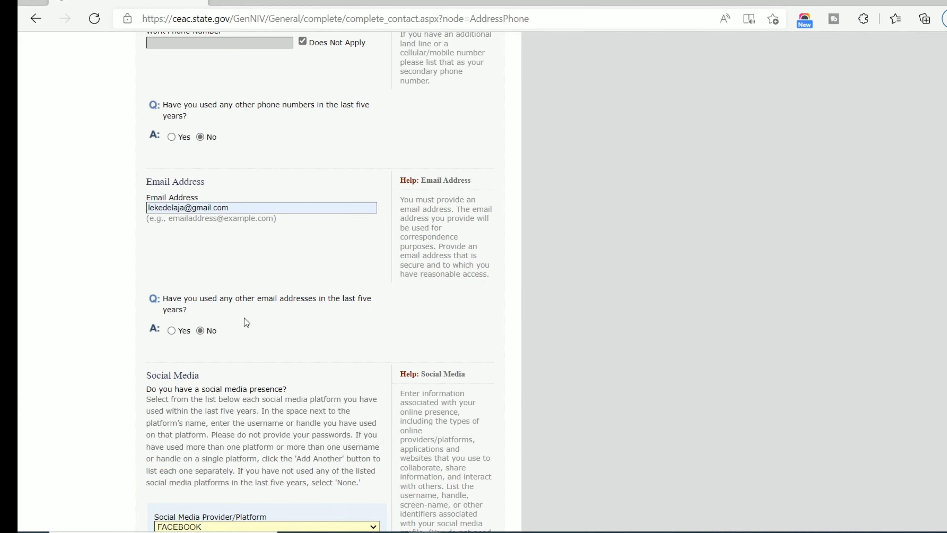
{"action": "scroll", "coordinate": [244, 322], "scroll_direction": "down", "scroll_amount": 6}
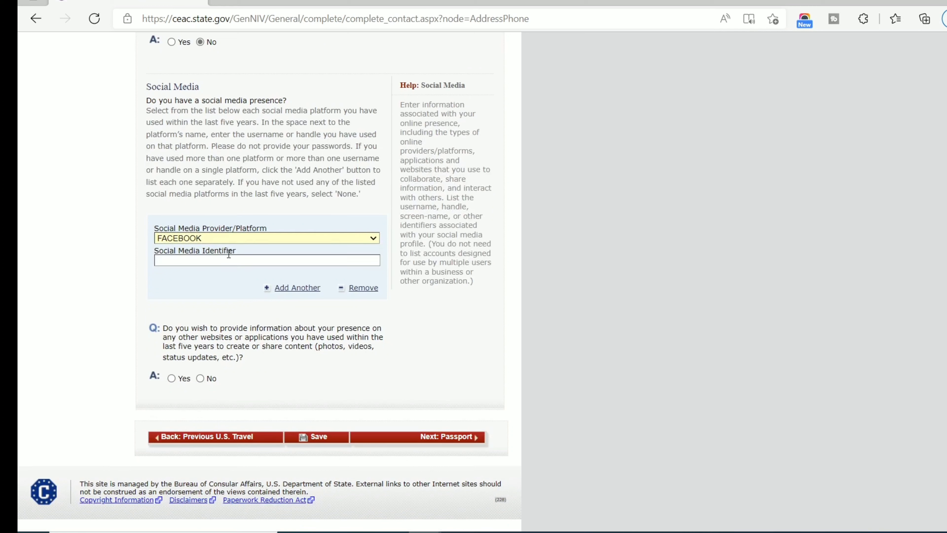
{"action": "left_click", "coordinate": [225, 260]}
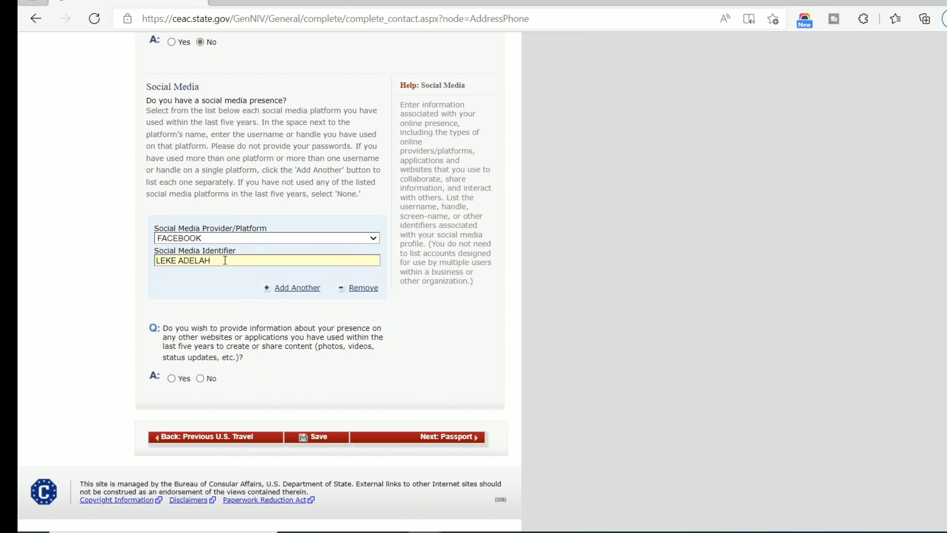
Add INSTAGRAM with its username and answer No to other websites and applications.
{"action": "left_click", "coordinate": [300, 290]}
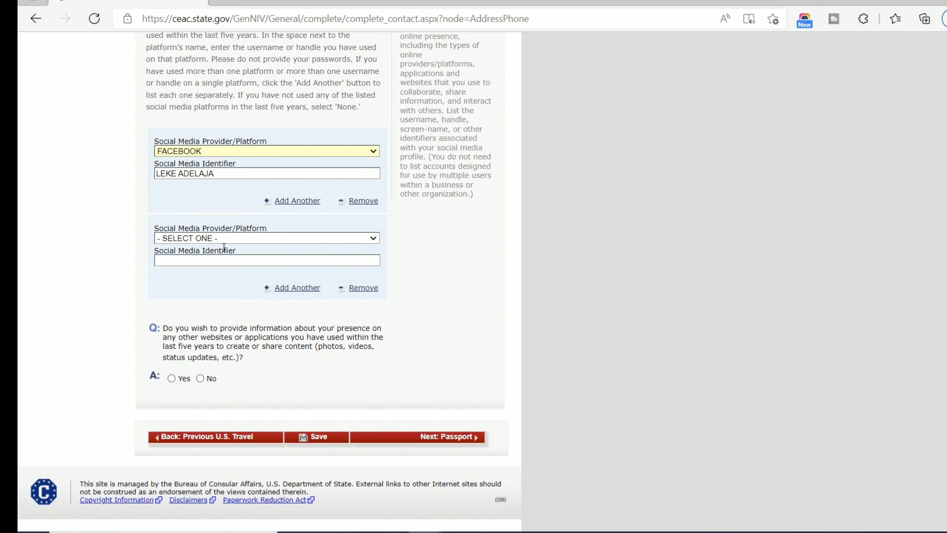
{"action": "left_click", "coordinate": [223, 239]}
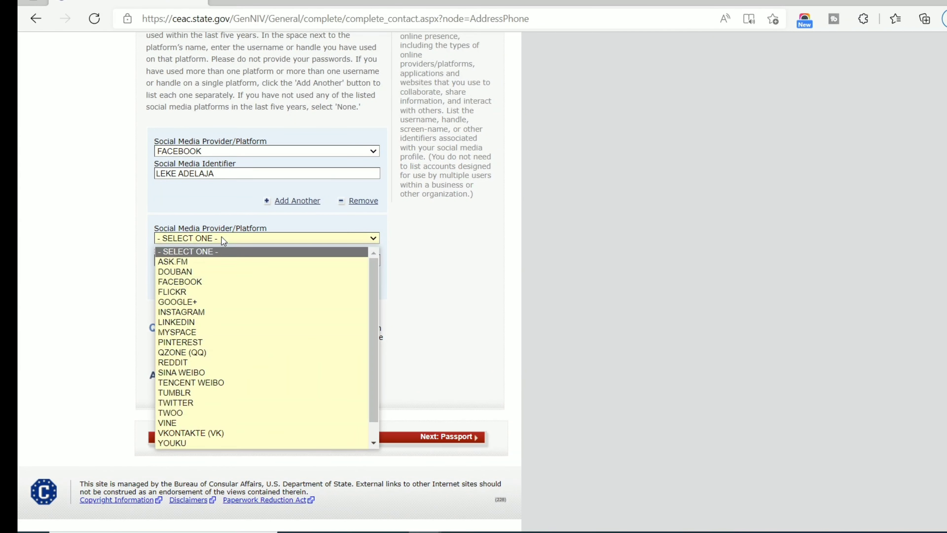
{"action": "key", "text": "i"}
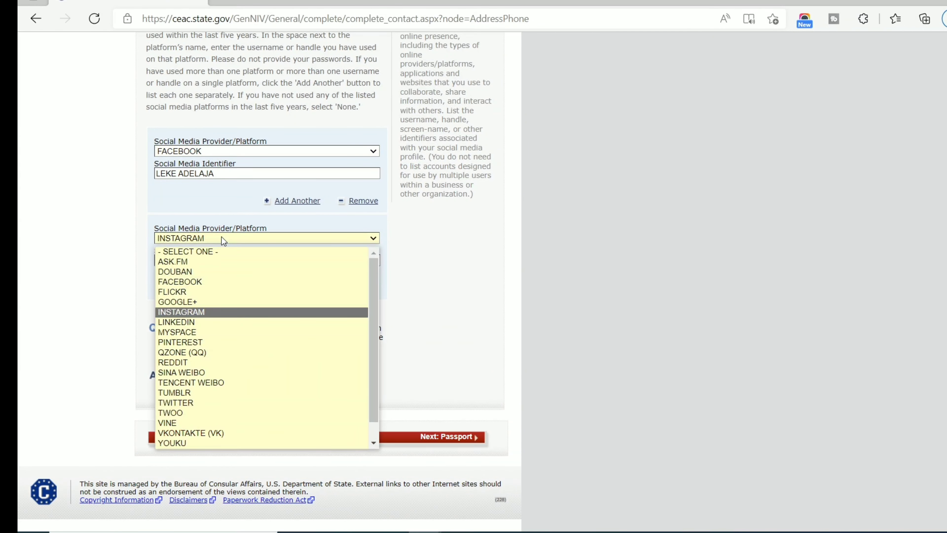
{"action": "left_click", "coordinate": [231, 311]}
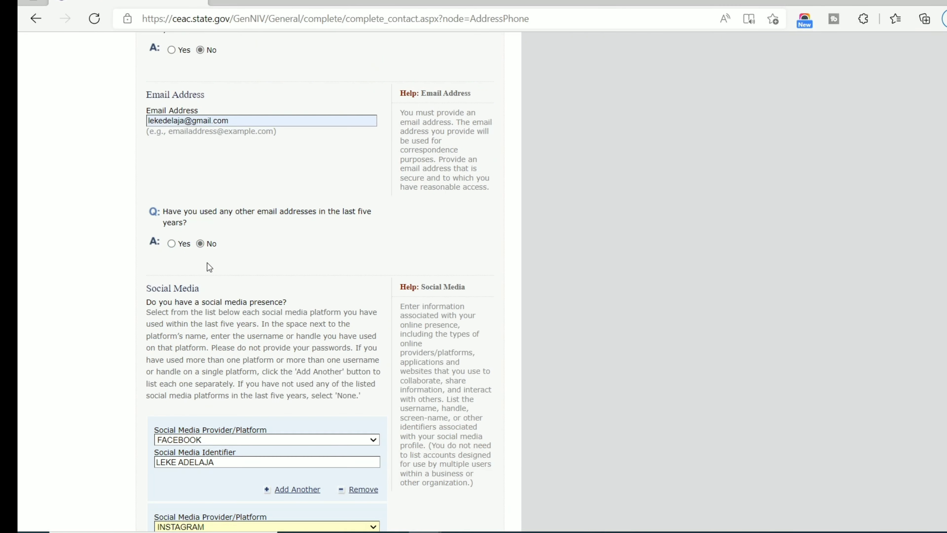
{"action": "scroll", "coordinate": [209, 267], "scroll_direction": "down", "scroll_amount": 5}
{"action": "left_click", "coordinate": [208, 262]}
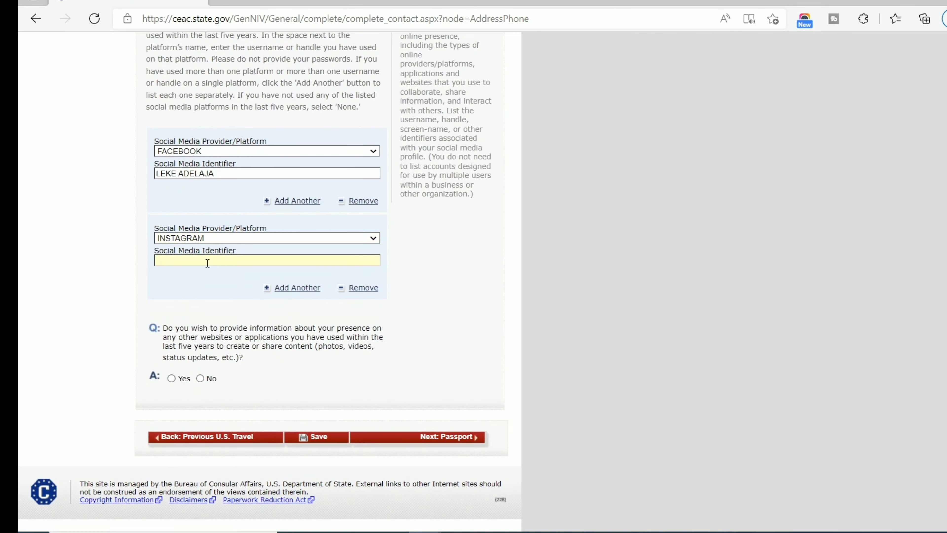
{"action": "left_click", "coordinate": [200, 378]}
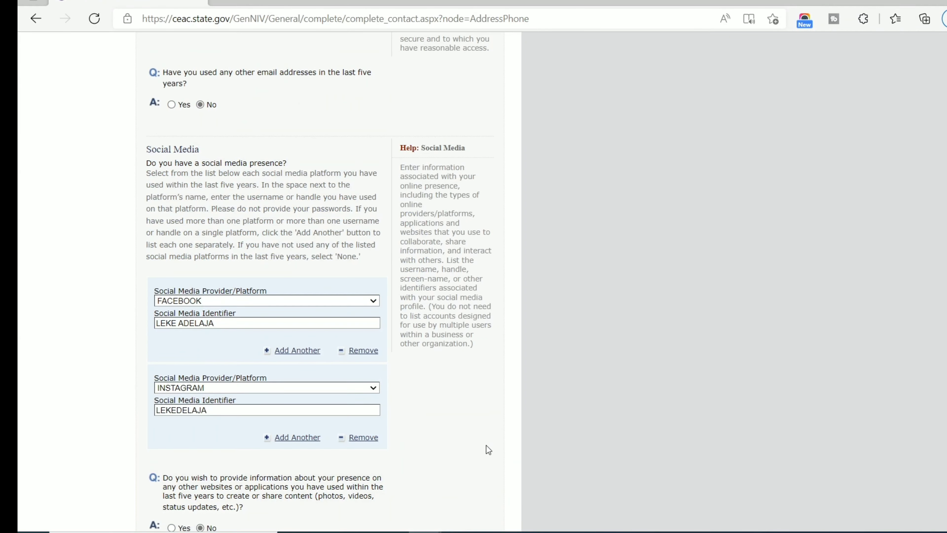
{"action": "left_click", "coordinate": [451, 444]}
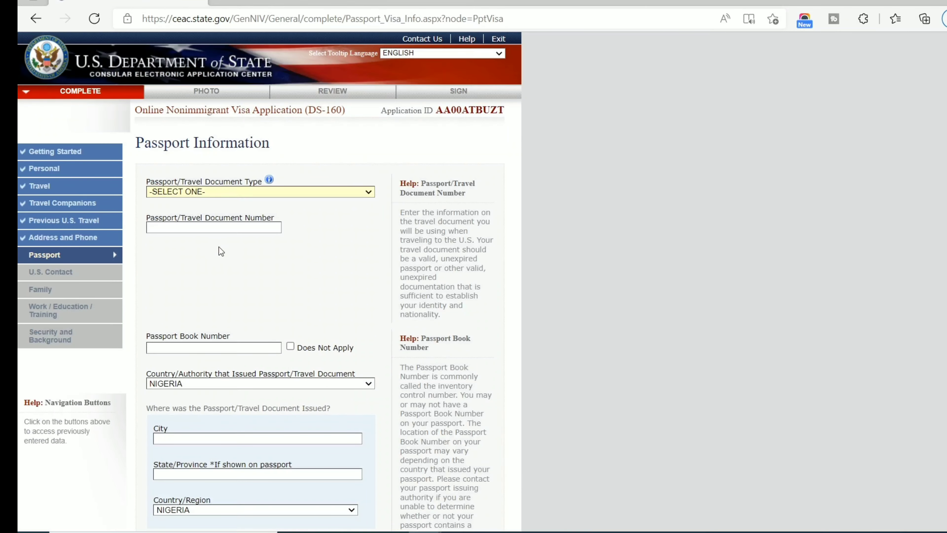
Set the passport type to REGULAR and enter the passport and book numbers.
{"action": "scroll", "coordinate": [227, 261], "scroll_direction": "down", "scroll_amount": 2}
{"action": "left_click", "coordinate": [294, 118]}
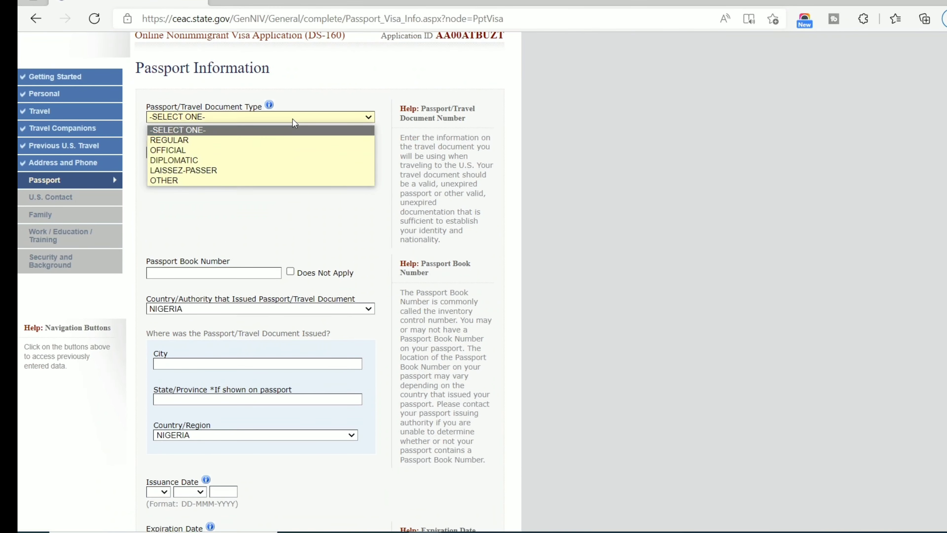
{"action": "key", "text": "Down"}
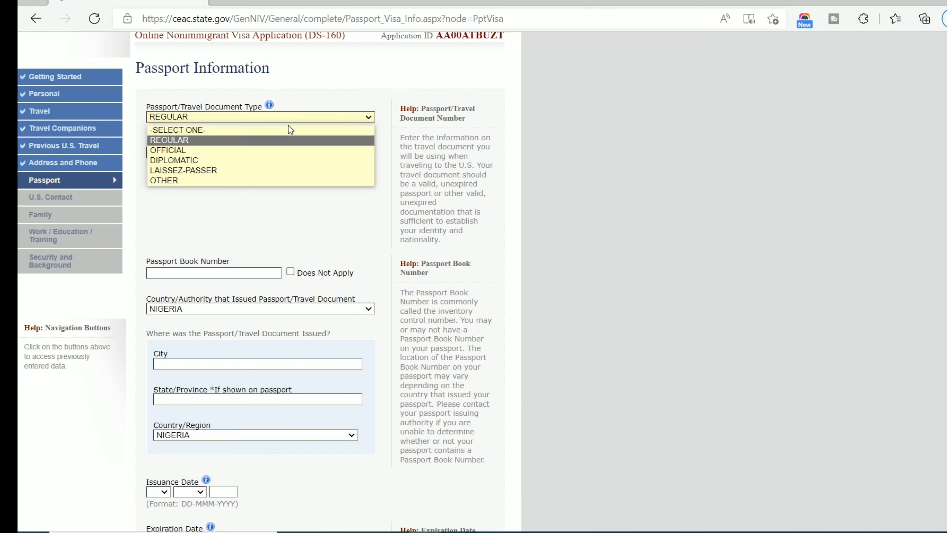
{"action": "key", "text": "Return"}
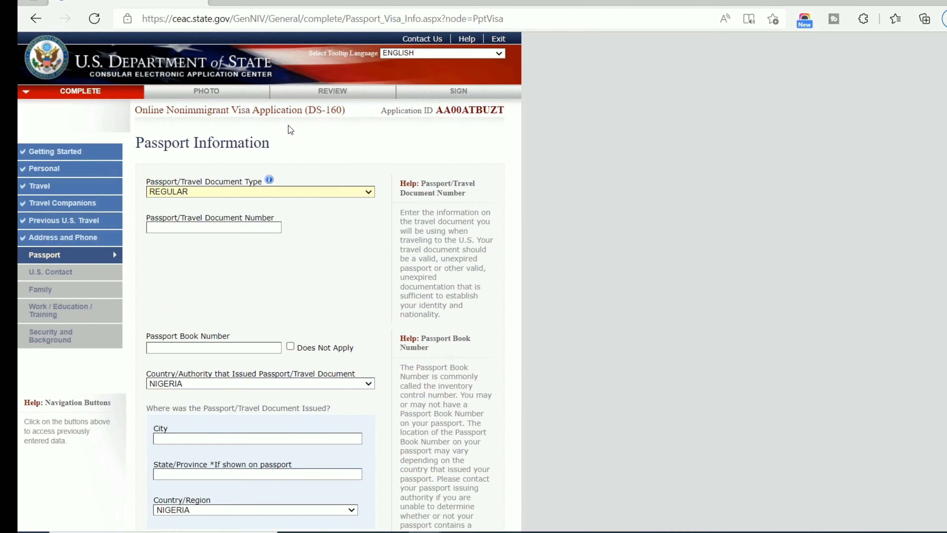
{"action": "key", "text": "Tab"}
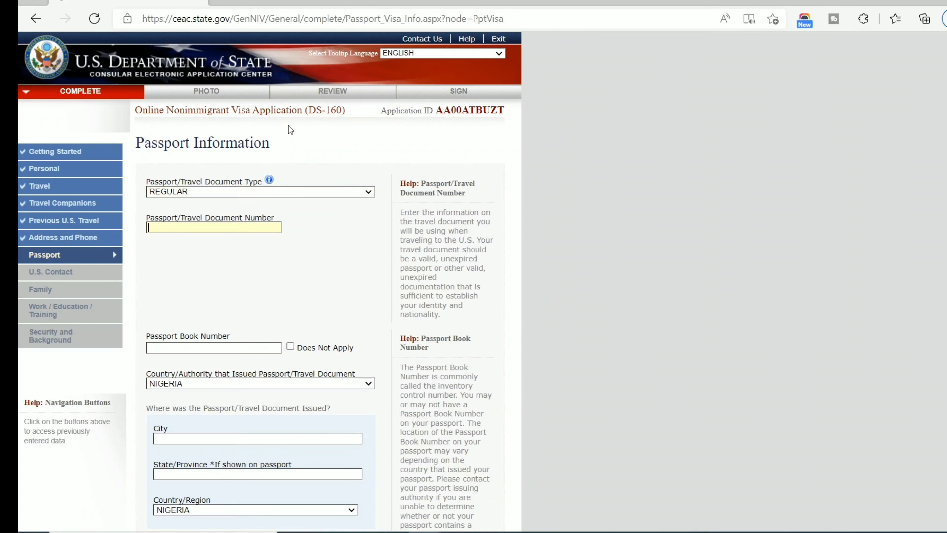
{"action": "type", "text": "A011111111"}
{"action": "scroll", "coordinate": [258, 239], "scroll_direction": "down", "scroll_amount": 2}
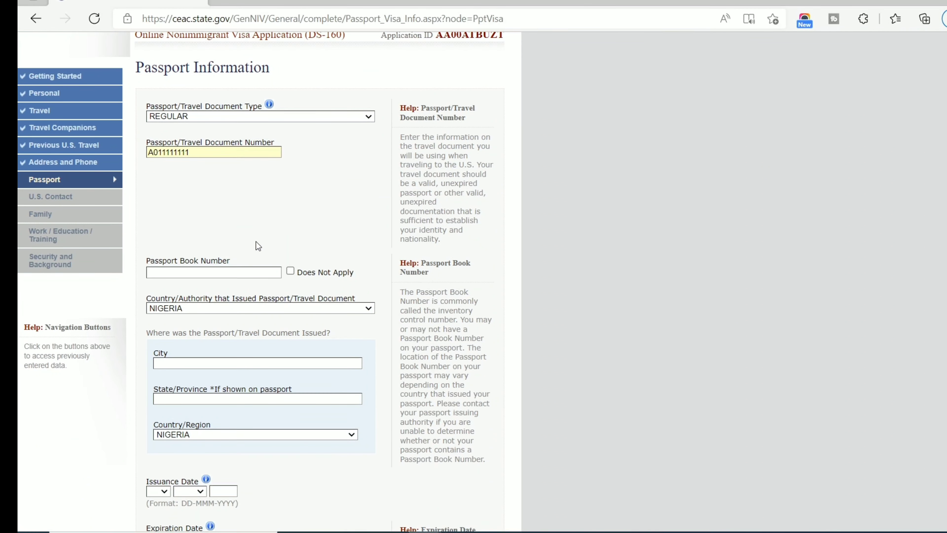
{"action": "left_click", "coordinate": [248, 276]}
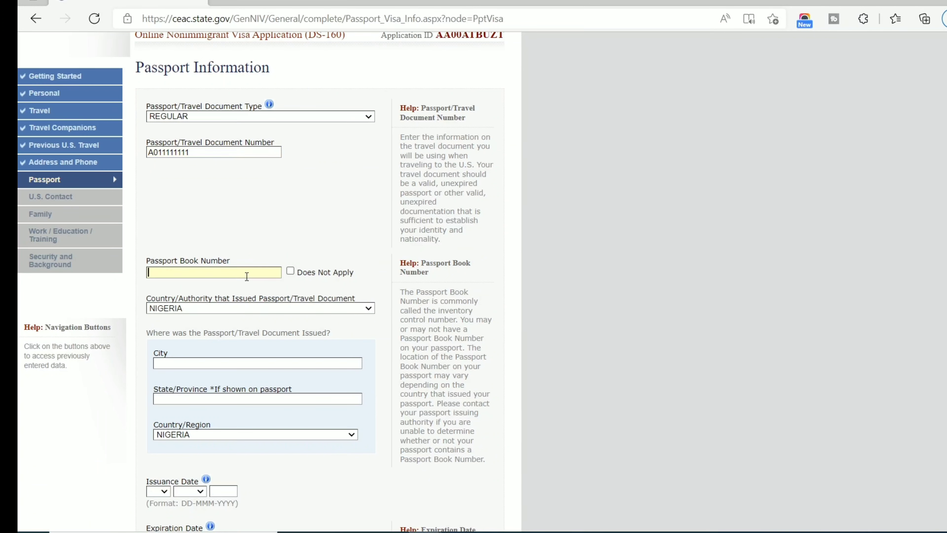
{"action": "type", "text": "30"}
Record the passport's place of issue as IKOYI, LAGOS.
{"action": "left_click", "coordinate": [192, 364]}
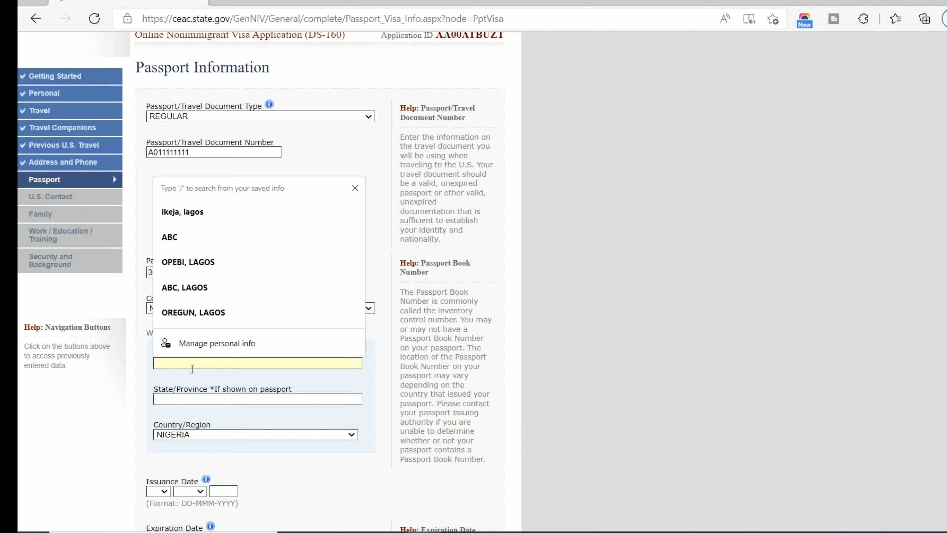
{"action": "type", "text": "O"}
{"action": "key", "text": "BackSpace"}
{"action": "type", "text": "IKOYI"}
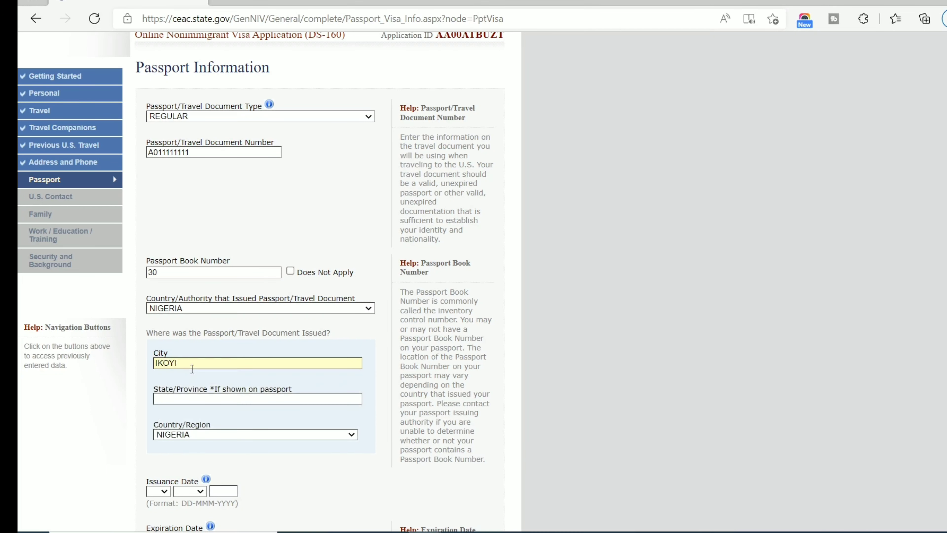
{"action": "key", "text": "Tab"}
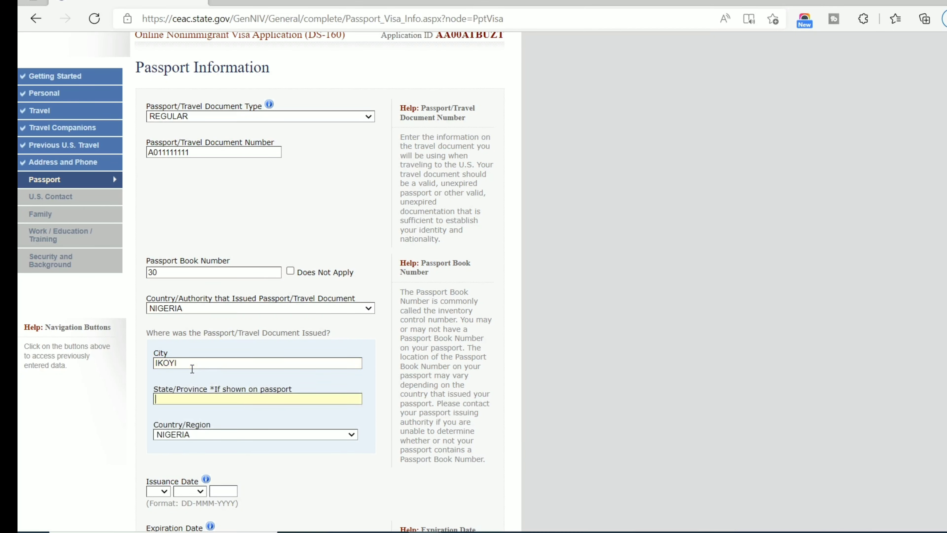
{"action": "type", "text": "LAGOS"}
{"action": "key", "text": "Tab"}
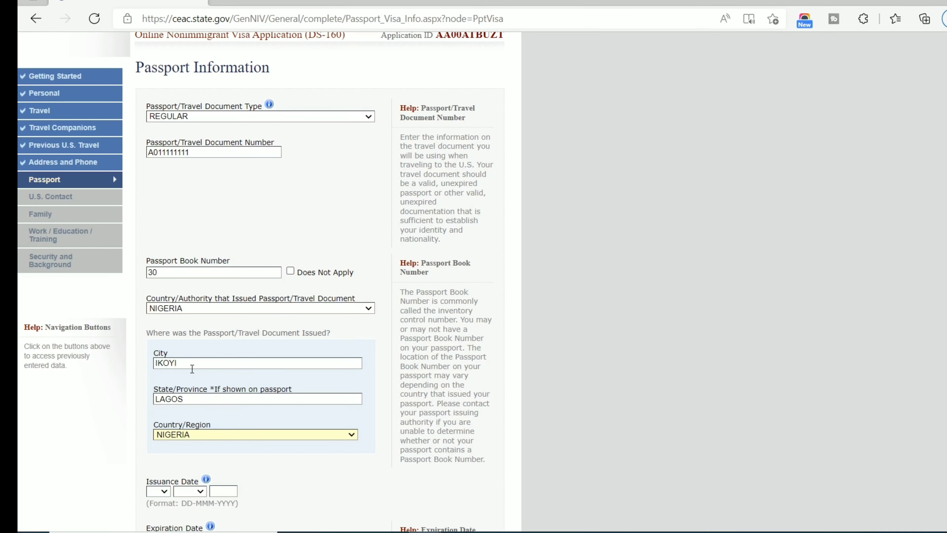
Set the passport issuance date to 09 JUN 2019.
{"action": "scroll", "coordinate": [192, 368], "scroll_direction": "down", "scroll_amount": 6}
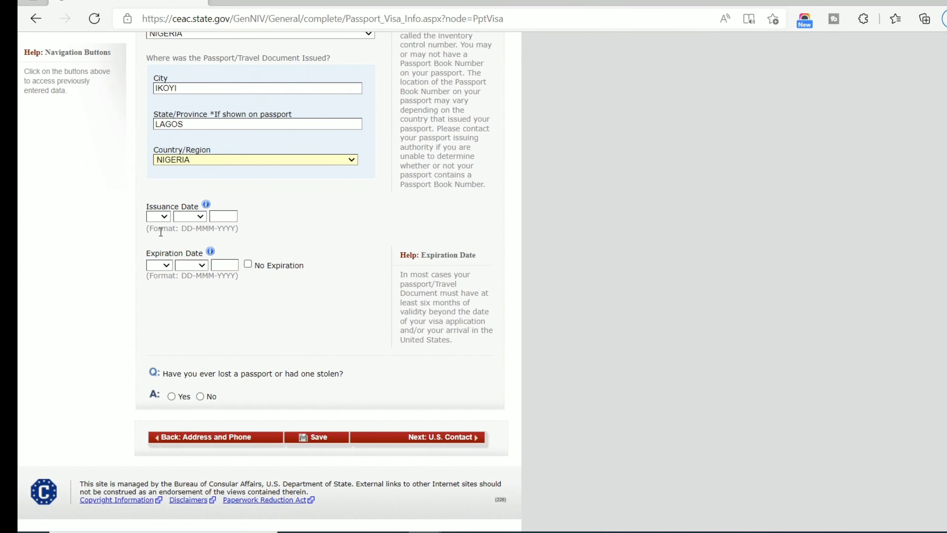
{"action": "left_click", "coordinate": [162, 216]}
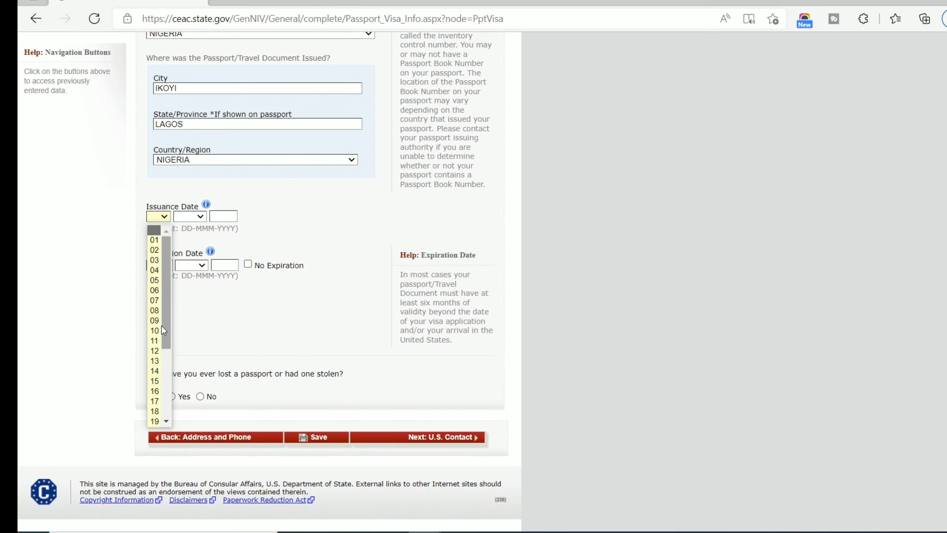
{"action": "left_click", "coordinate": [153, 324]}
{"action": "left_click", "coordinate": [176, 216]}
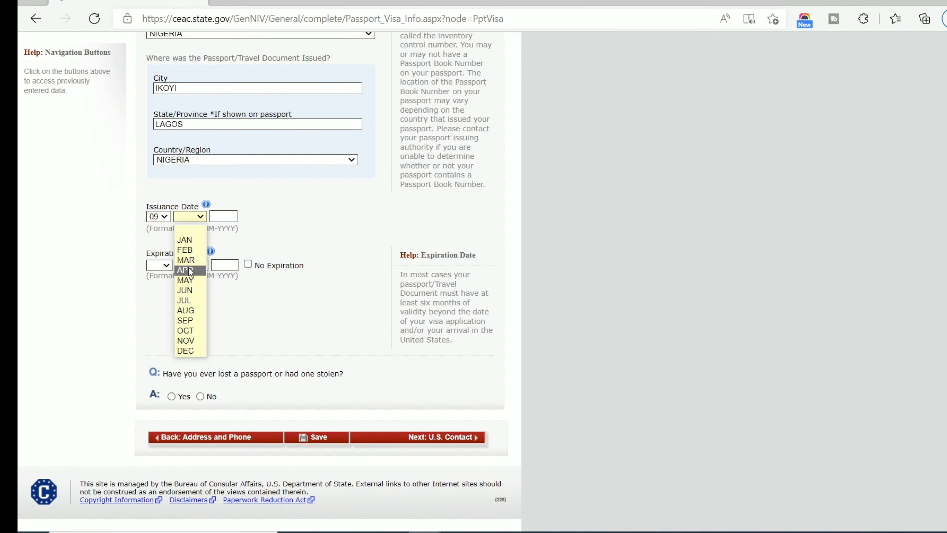
{"action": "left_click", "coordinate": [186, 290]}
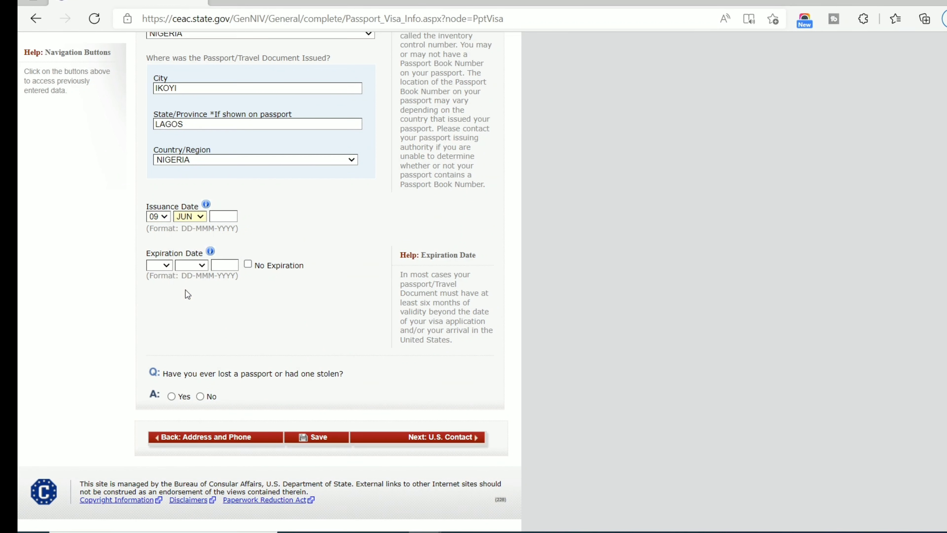
{"action": "left_click", "coordinate": [224, 216]}
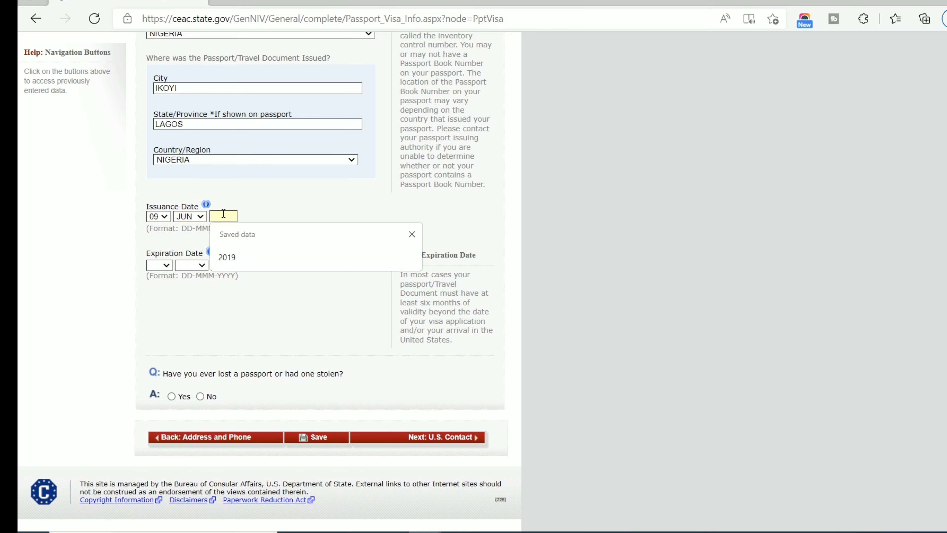
{"action": "left_click", "coordinate": [236, 256]}
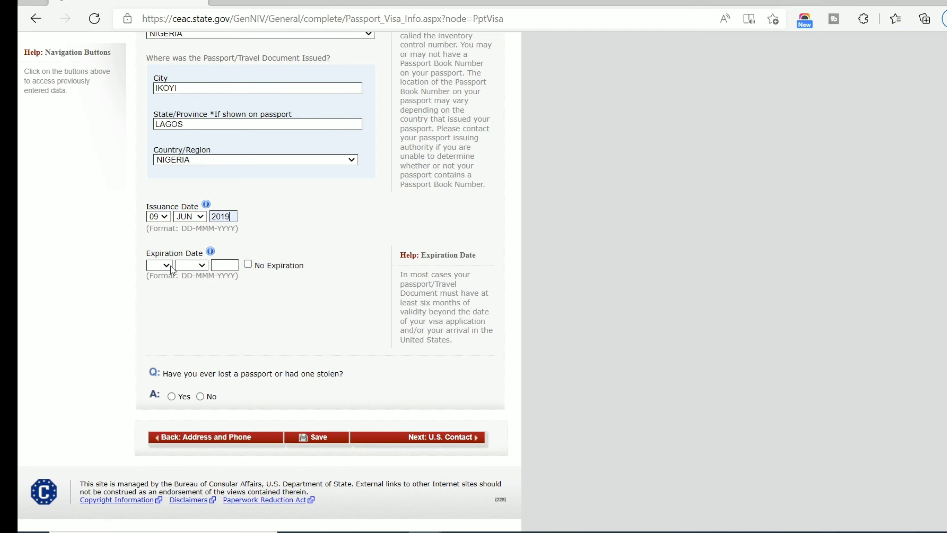
Set the passport expiration date to 08 JUN 2024.
{"action": "left_click", "coordinate": [149, 267]}
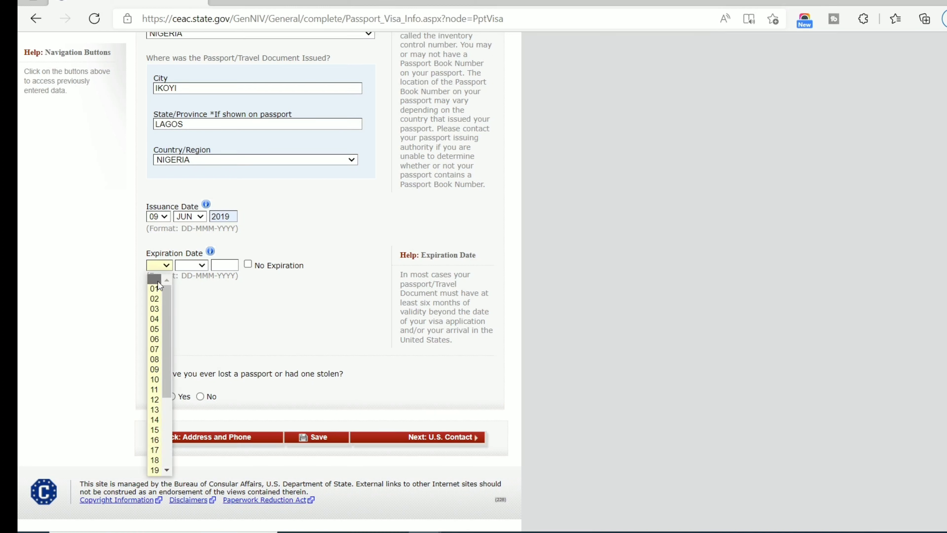
{"action": "left_click", "coordinate": [158, 359]}
{"action": "left_click", "coordinate": [201, 267]}
{"action": "left_click", "coordinate": [196, 343]}
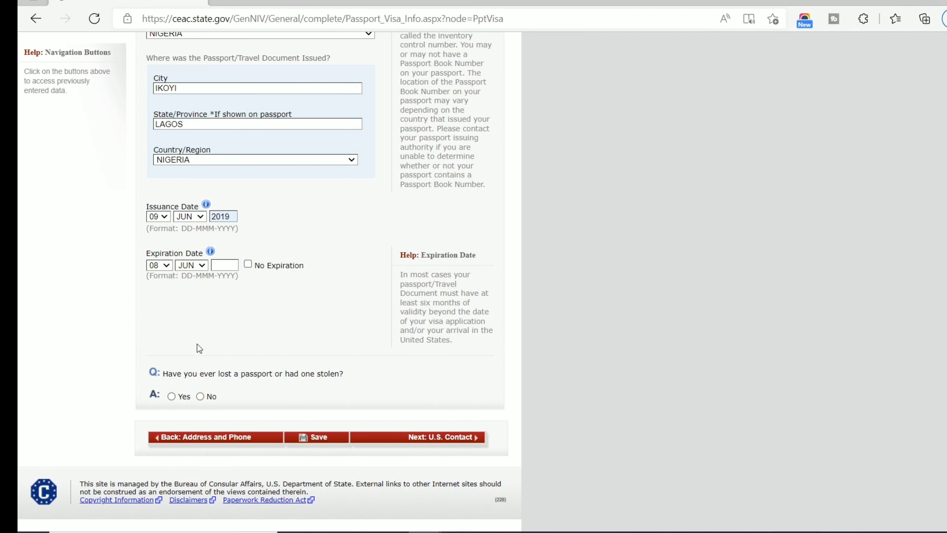
{"action": "left_click", "coordinate": [220, 264]}
{"action": "type", "text": "2024"}
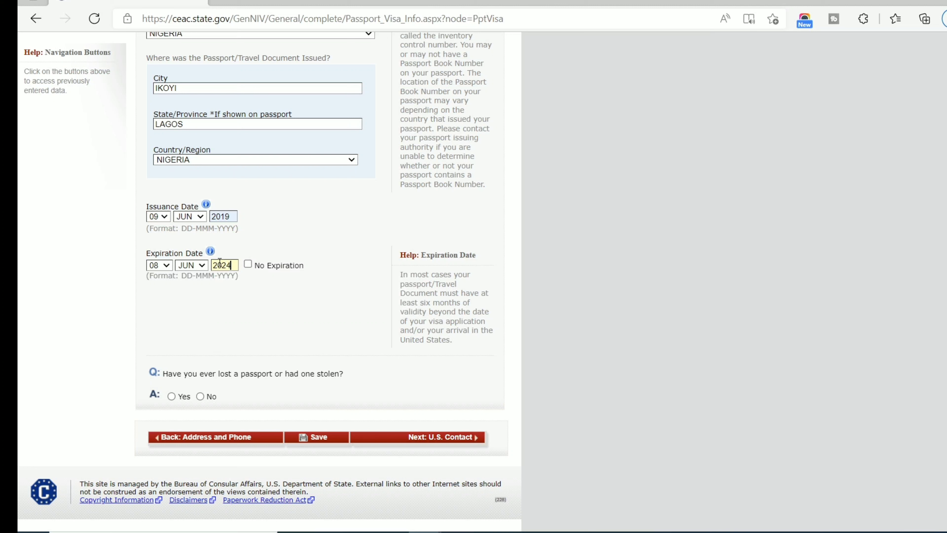
{"action": "left_click", "coordinate": [291, 232]}
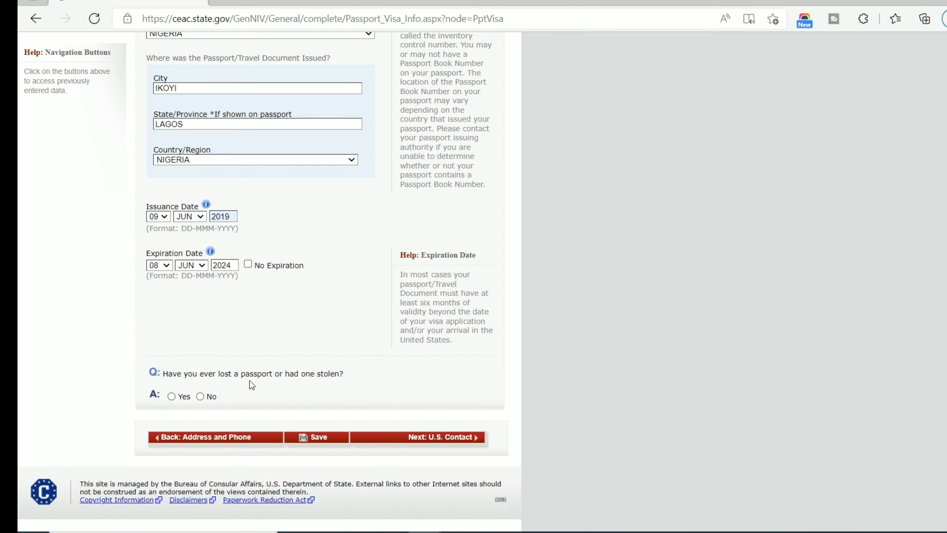
Answer No to ever losing a passport and continue to U.S. Contact.
{"action": "left_click", "coordinate": [200, 396]}
{"action": "scroll", "coordinate": [298, 392], "scroll_direction": "up", "scroll_amount": 3}
{"action": "scroll", "coordinate": [415, 374], "scroll_direction": "down", "scroll_amount": 3}
{"action": "left_click", "coordinate": [447, 438]}
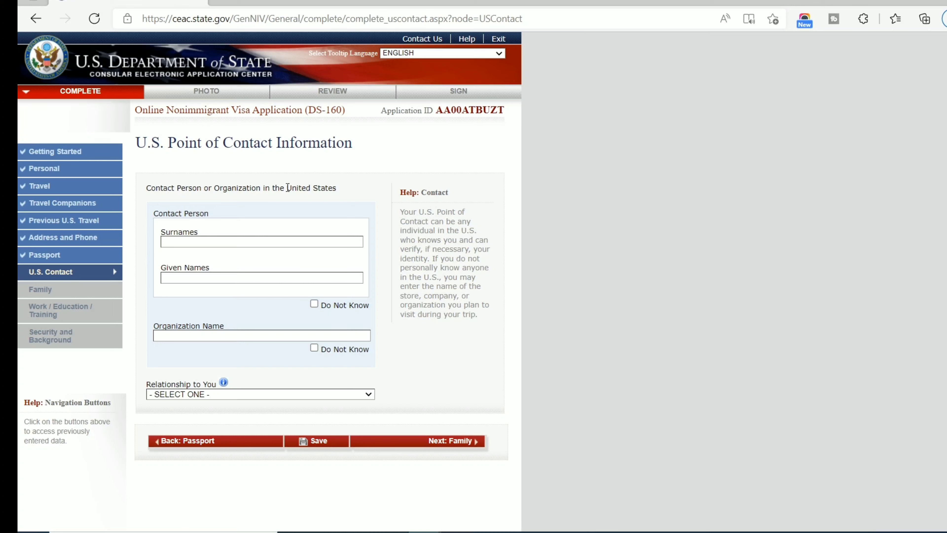
Enter the U.S. contact's surname and given names.
{"action": "left_click", "coordinate": [210, 239]}
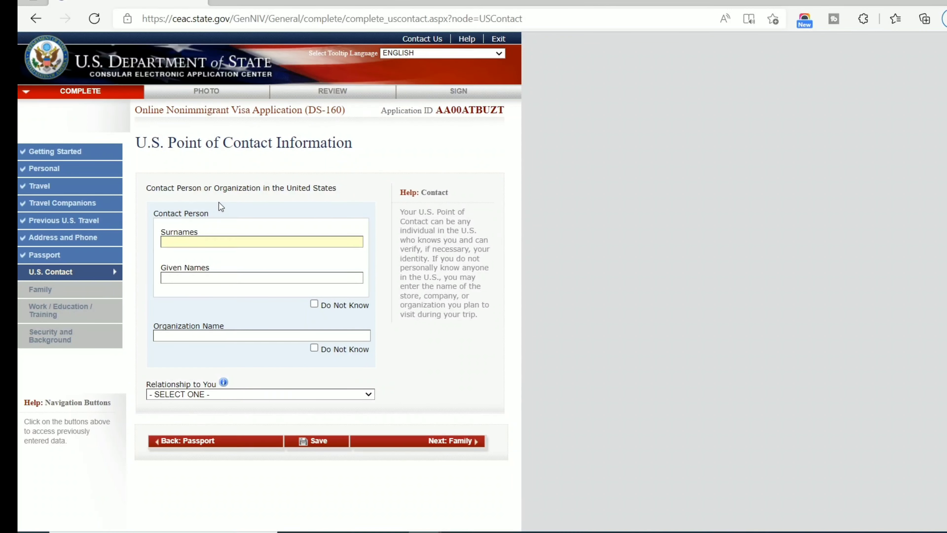
{"action": "key", "text": "Tab"}
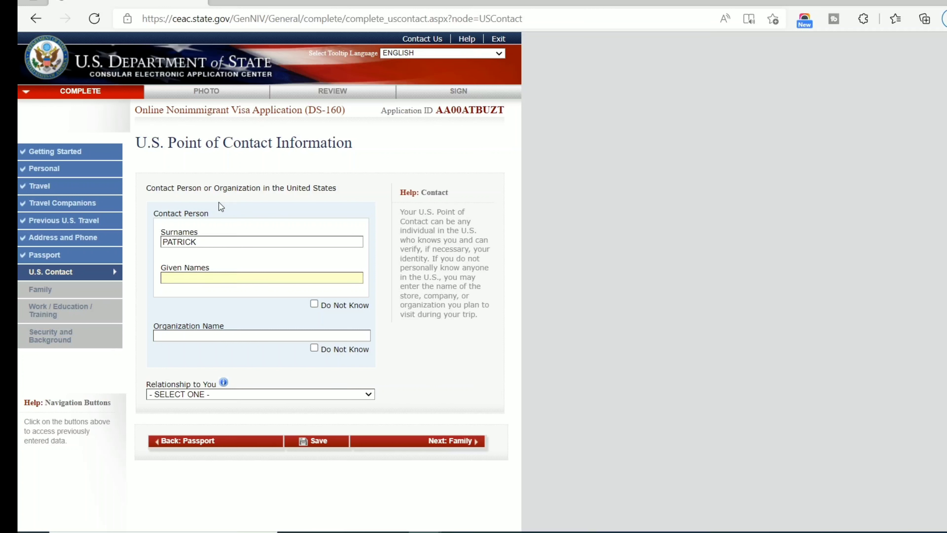
{"action": "scroll", "coordinate": [193, 202], "scroll_direction": "down", "scroll_amount": 2}
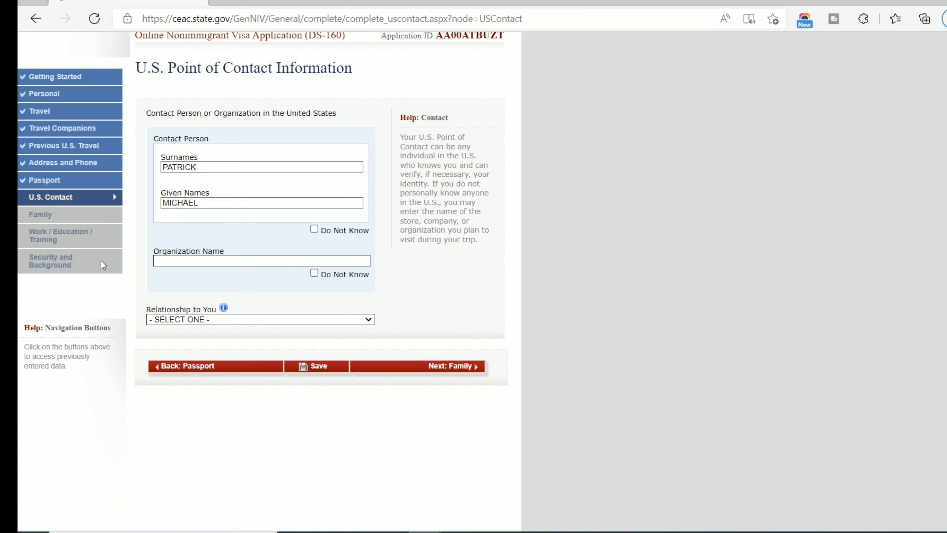
Enter the contact's organization name and set the relationship to FRIEND.
{"action": "left_click", "coordinate": [204, 248]}
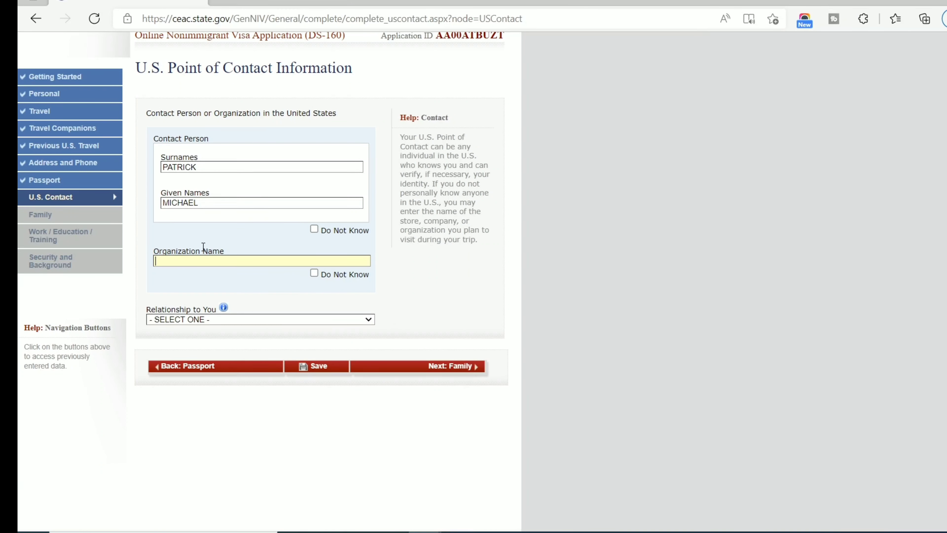
{"action": "type", "text": "MICHAEL SCHOFI"}
{"action": "type", "text": "ELD"}
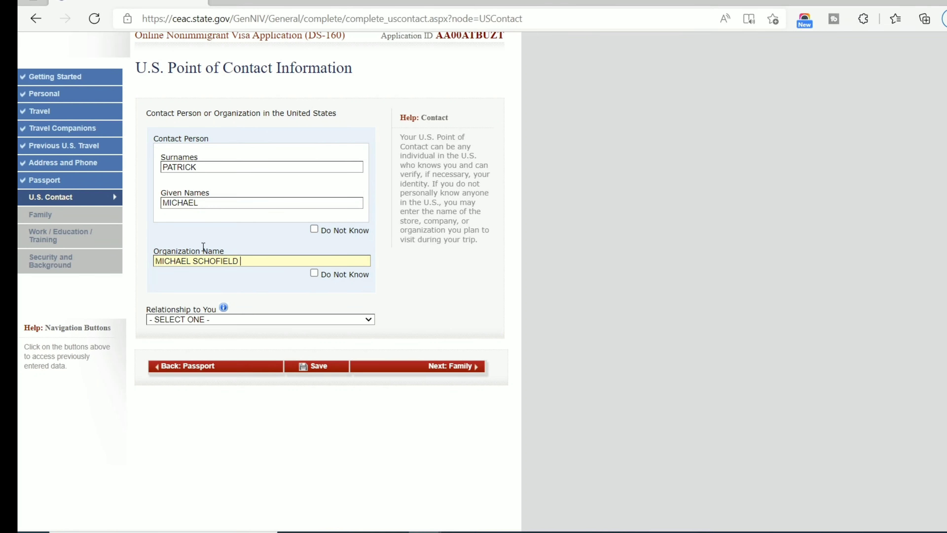
{"action": "key", "text": "Left"}
{"action": "key", "text": "Left"}
{"action": "key", "text": "Left"}
{"action": "key", "text": "Left"}
{"action": "key", "text": "Left"}
{"action": "key", "text": "Left"}
{"action": "key", "text": "BackSpace"}
{"action": "key", "text": "End"}
{"action": "type", "text": "BREAKER"}
{"action": "left_click", "coordinate": [260, 320]}
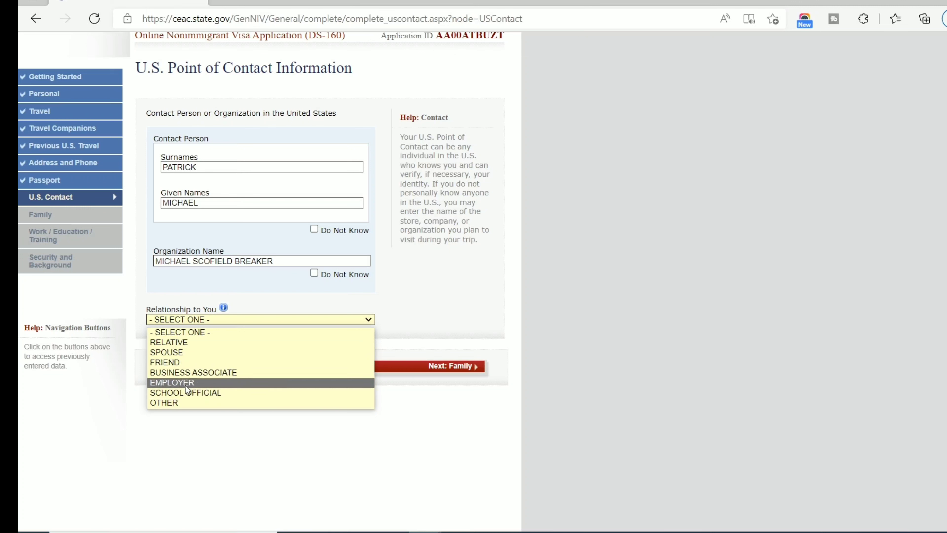
{"action": "left_click", "coordinate": [177, 361]}
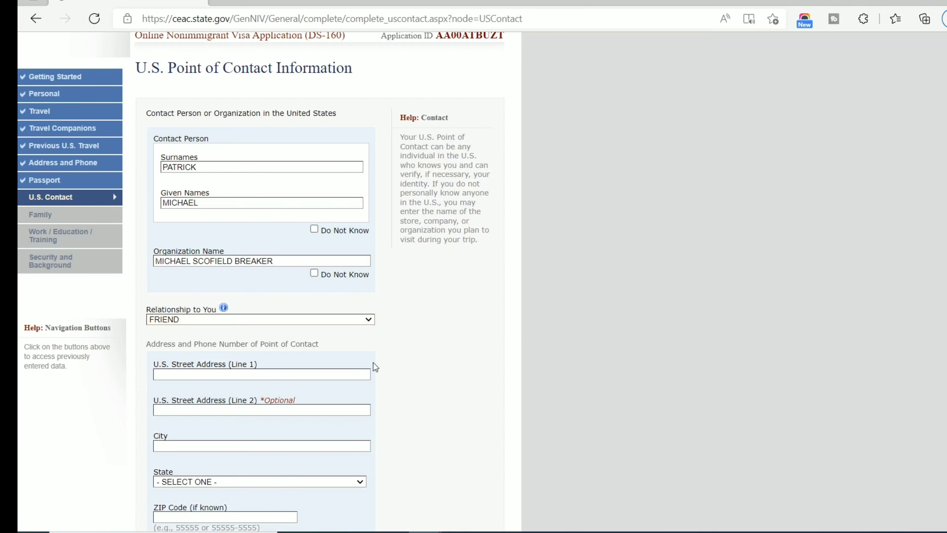
Enter the U.S. contact's street address and city, and choose NEW YORK as the state.
{"action": "scroll", "coordinate": [372, 362], "scroll_direction": "down", "scroll_amount": 4}
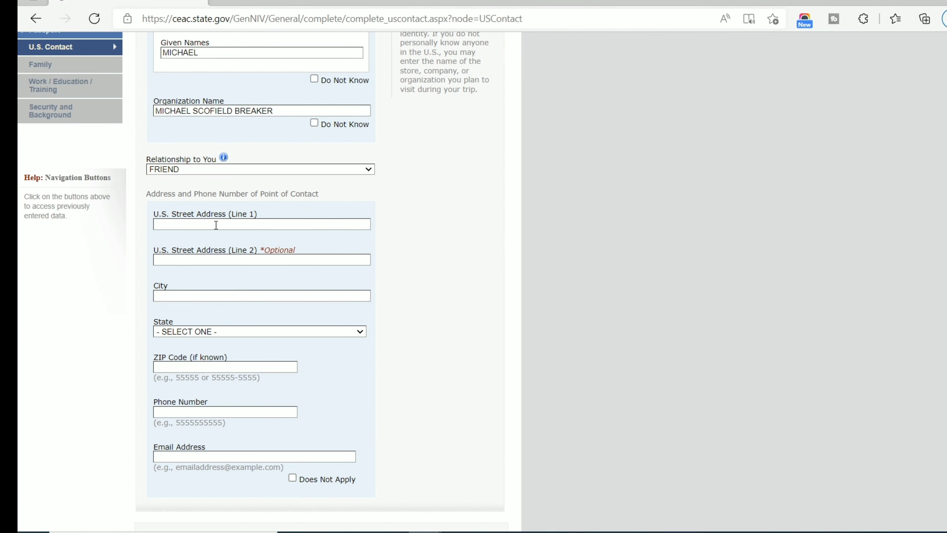
{"action": "scroll", "coordinate": [215, 224], "scroll_direction": "down", "scroll_amount": 9}
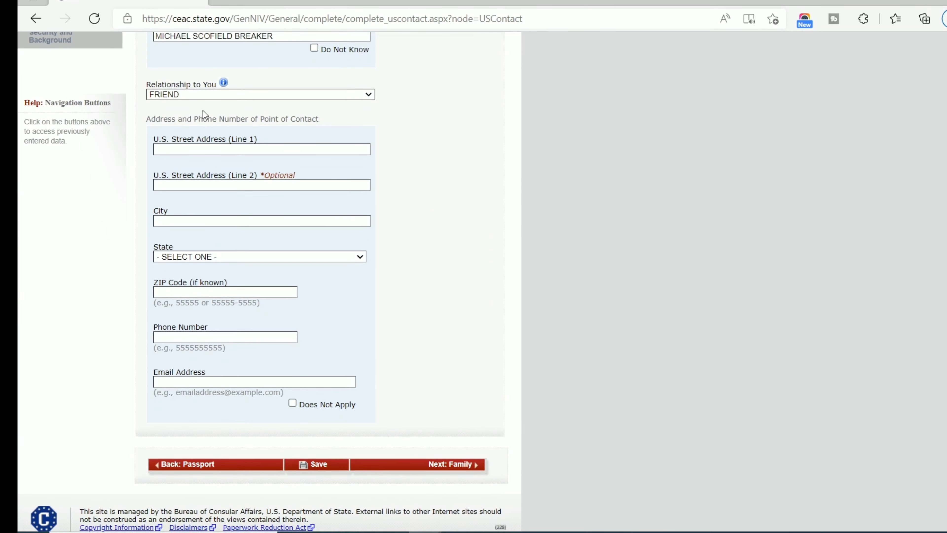
{"action": "left_click", "coordinate": [201, 96]}
{"action": "key", "text": "Tab"}
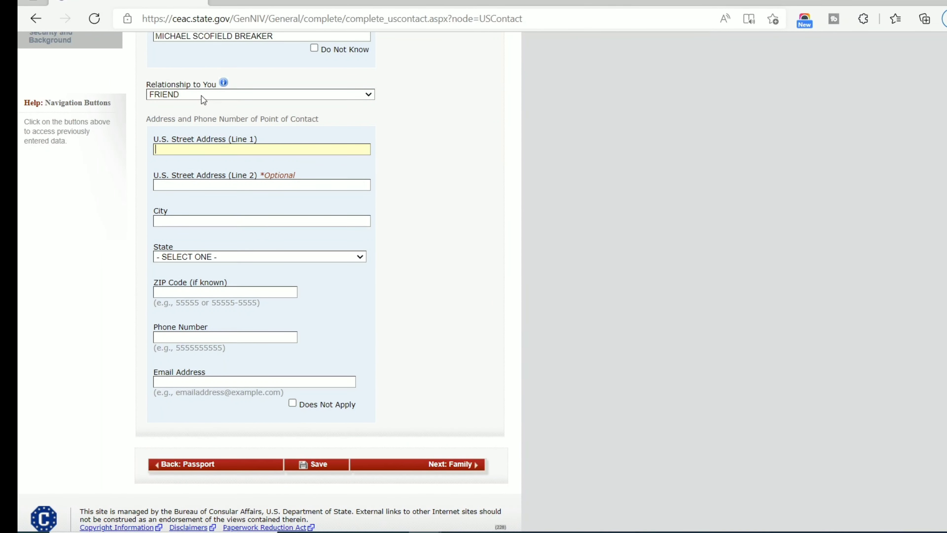
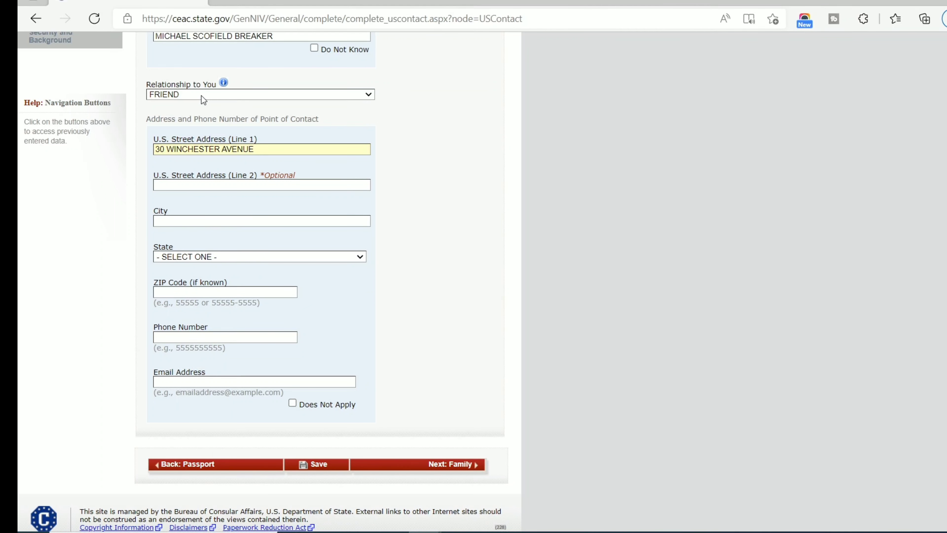
{"action": "key", "text": "Tab"}
{"action": "key", "text": "Tab"}
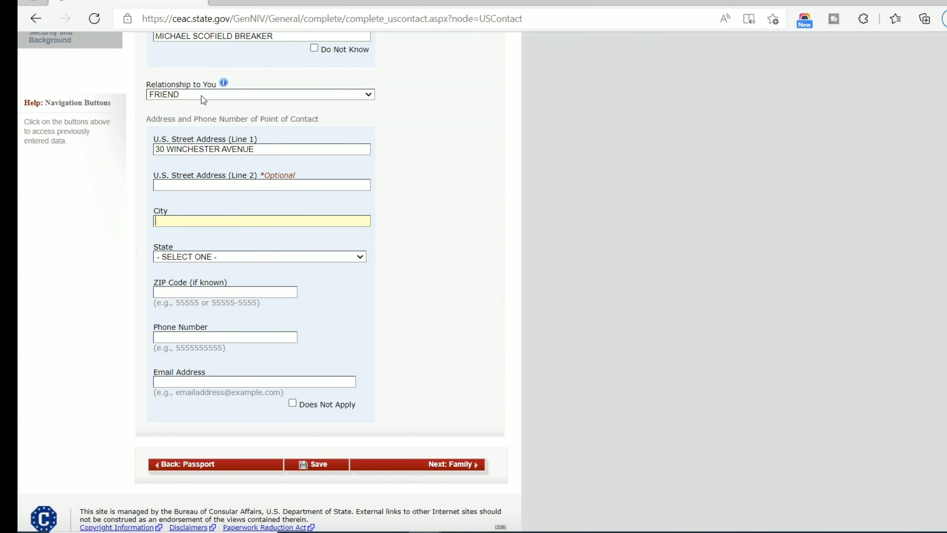
{"action": "type", "text": "RED "}
{"action": "type", "text": "TOQN"}
{"action": "key", "text": "BackSpace"}
{"action": "key", "text": "BackSpace"}
{"action": "type", "text": "WB"}
{"action": "key", "text": "BackSpace"}
{"action": "type", "text": "N"}
{"action": "key", "text": "Tab"}
{"action": "key", "text": "n"}
{"action": "key", "text": "n"}
{"action": "key", "text": "n"}
{"action": "key", "text": "n"}
{"action": "key", "text": "n"}
{"action": "key", "text": "n"}
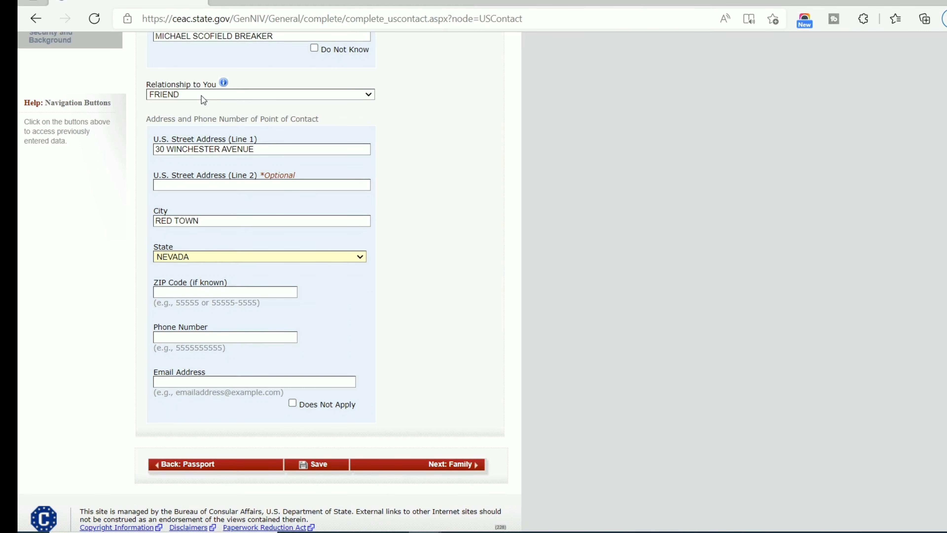
{"action": "key", "text": "Tab"}
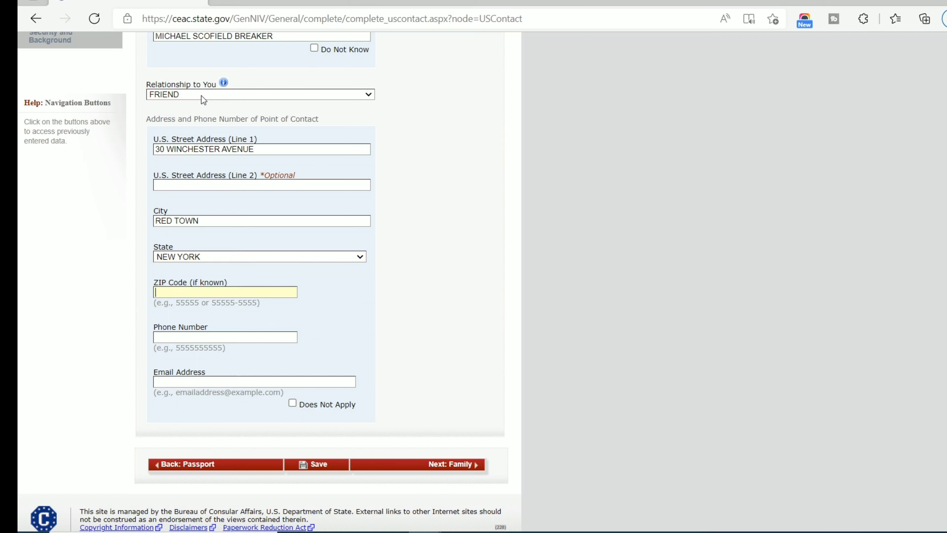
Enter the contact's phone number, clear the e-mail field and mark e-mail as Does Not Apply.
{"action": "scroll", "coordinate": [148, 254], "scroll_direction": "up", "scroll_amount": 5}
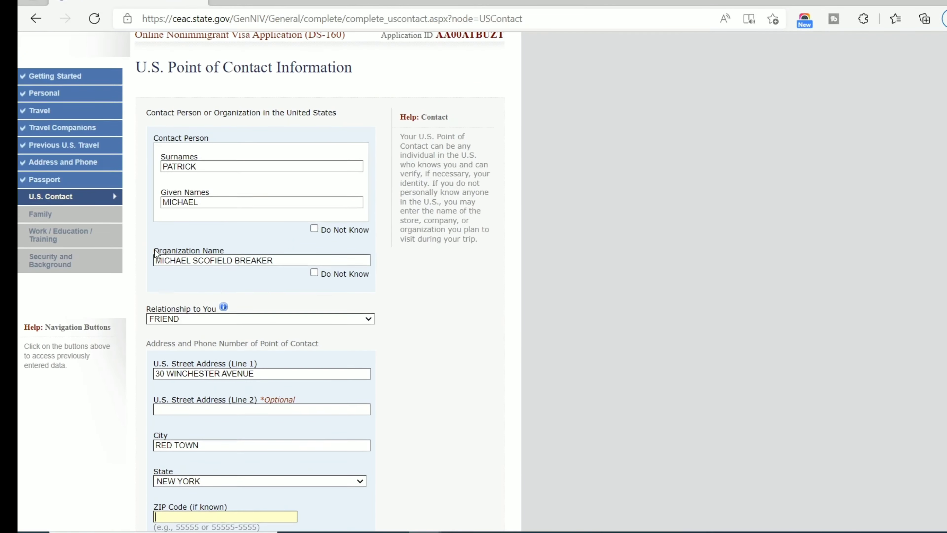
{"action": "scroll", "coordinate": [150, 260], "scroll_direction": "down", "scroll_amount": 2}
{"action": "scroll", "coordinate": [148, 256], "scroll_direction": "down", "scroll_amount": 4}
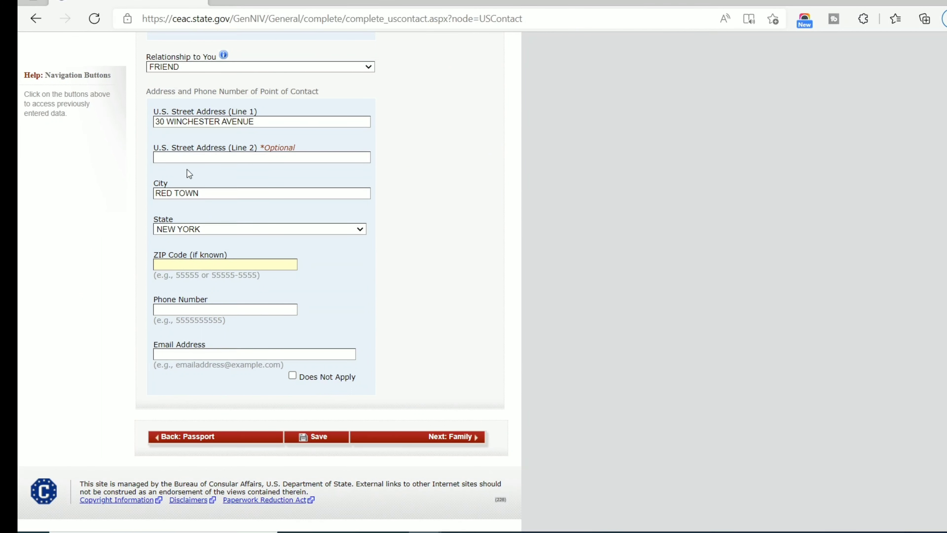
{"action": "key", "text": "Tab"}
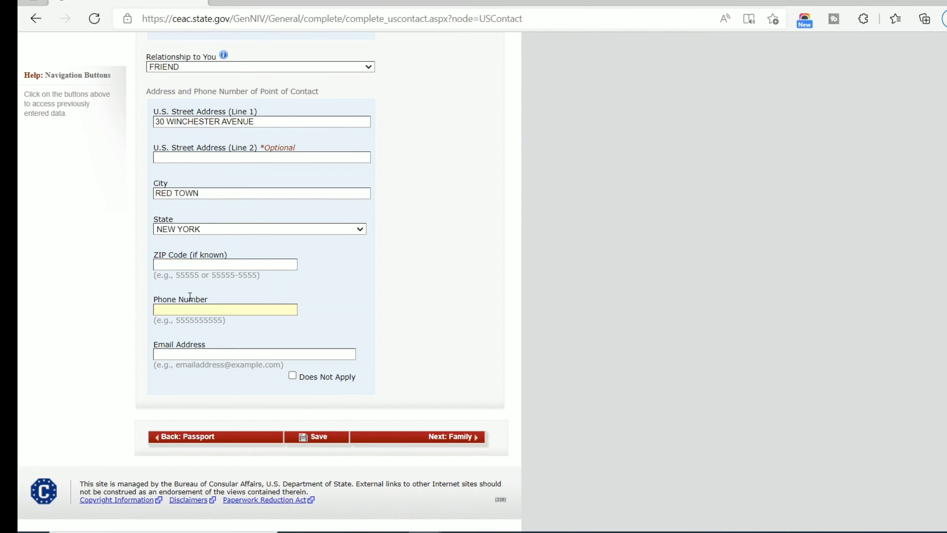
{"action": "left_click", "coordinate": [185, 357]}
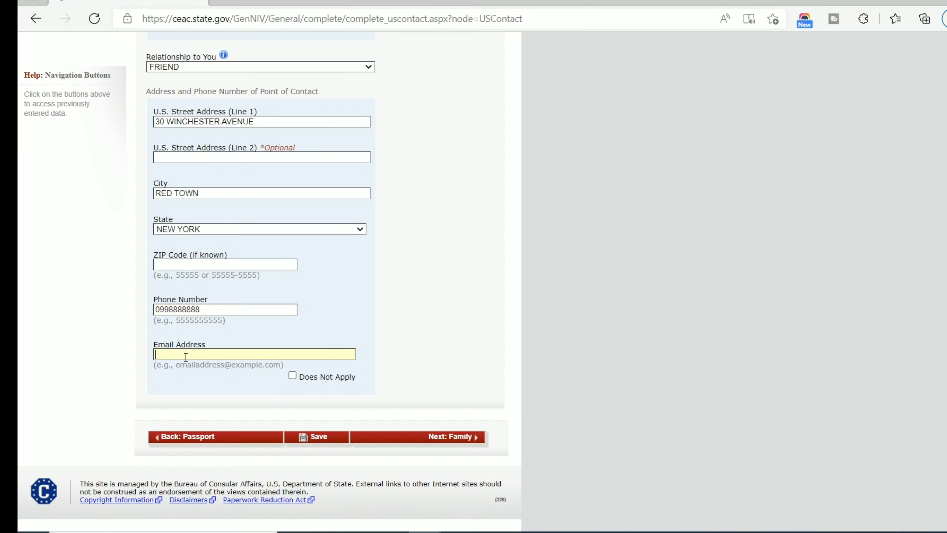
{"action": "type", "text": "hdjdjdjj@anything.com"}
{"action": "key", "text": "ctrl+a"}
{"action": "key", "text": "BackSpace"}
{"action": "left_click", "coordinate": [293, 376]}
Continue to the Relatives page and enter the father's surname and given names.
{"action": "left_click", "coordinate": [446, 440]}
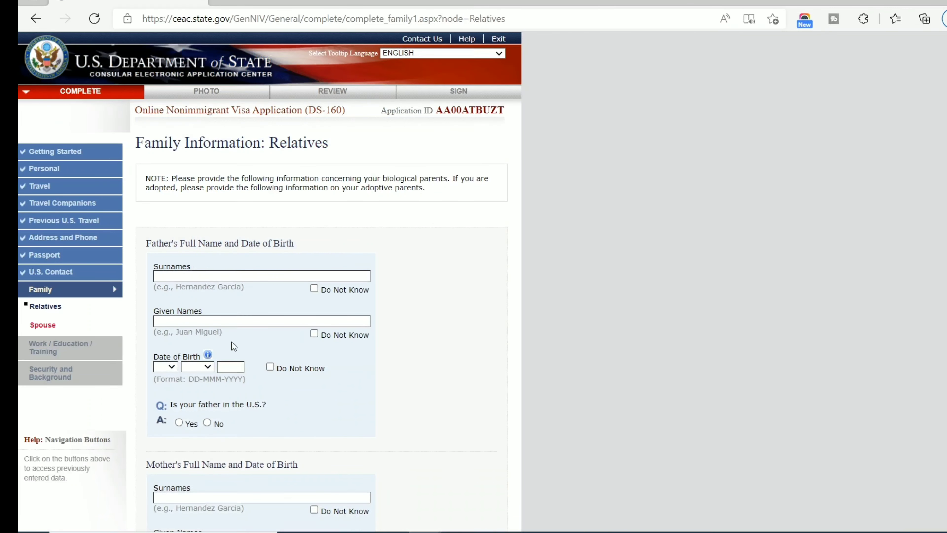
{"action": "scroll", "coordinate": [231, 342], "scroll_direction": "down", "scroll_amount": 4}
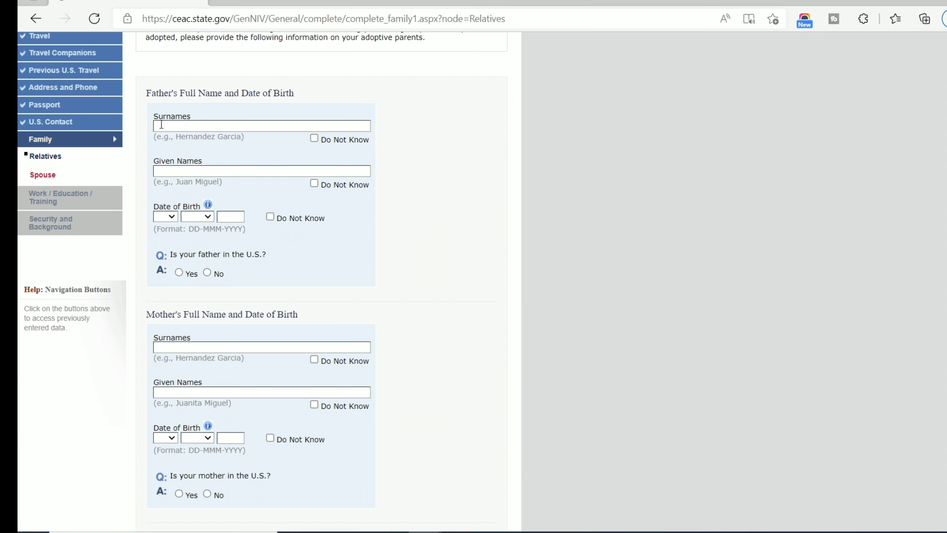
{"action": "scroll", "coordinate": [188, 99], "scroll_direction": "up", "scroll_amount": 4}
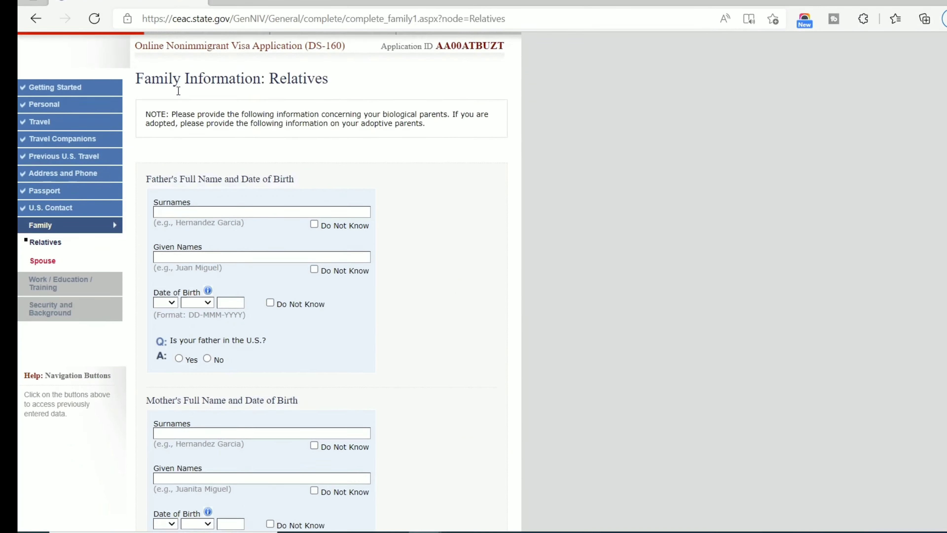
{"action": "scroll", "coordinate": [220, 241], "scroll_direction": "down", "scroll_amount": 4}
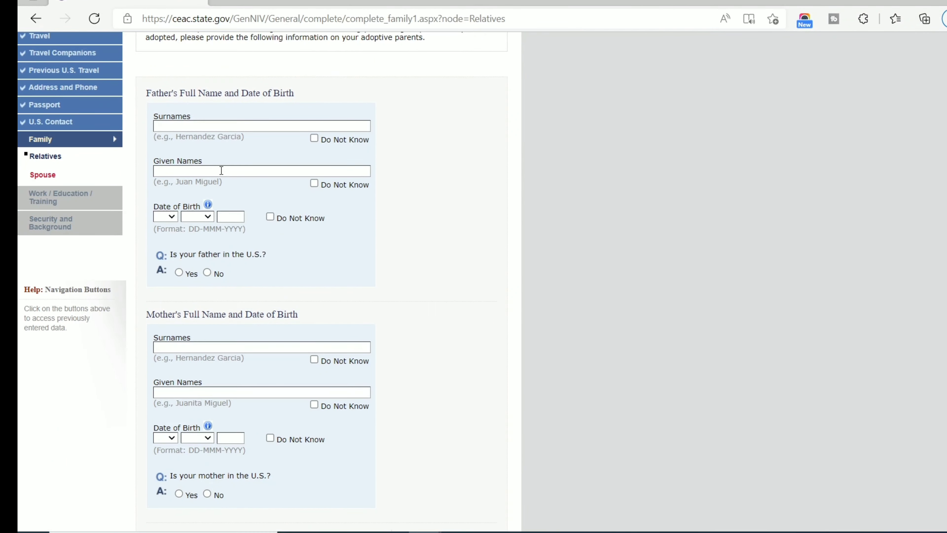
{"action": "left_click", "coordinate": [215, 127]}
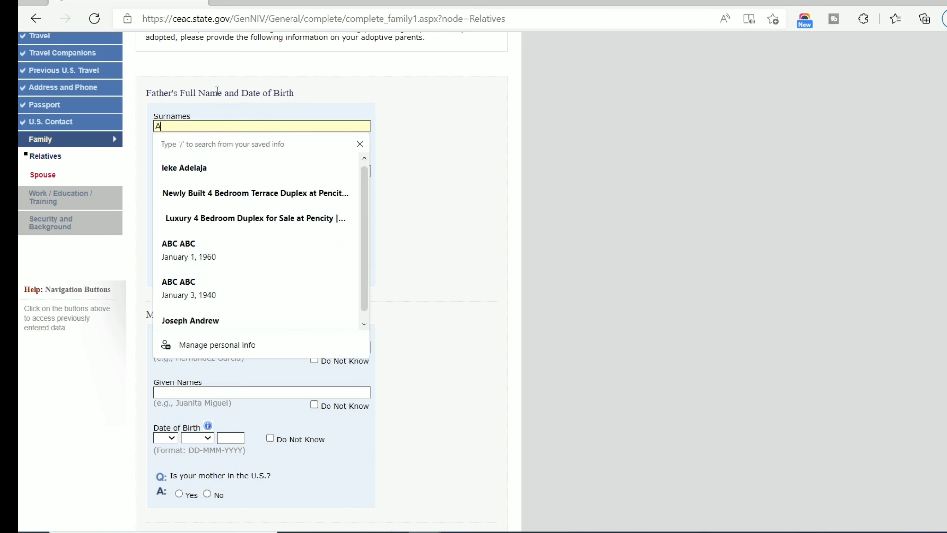
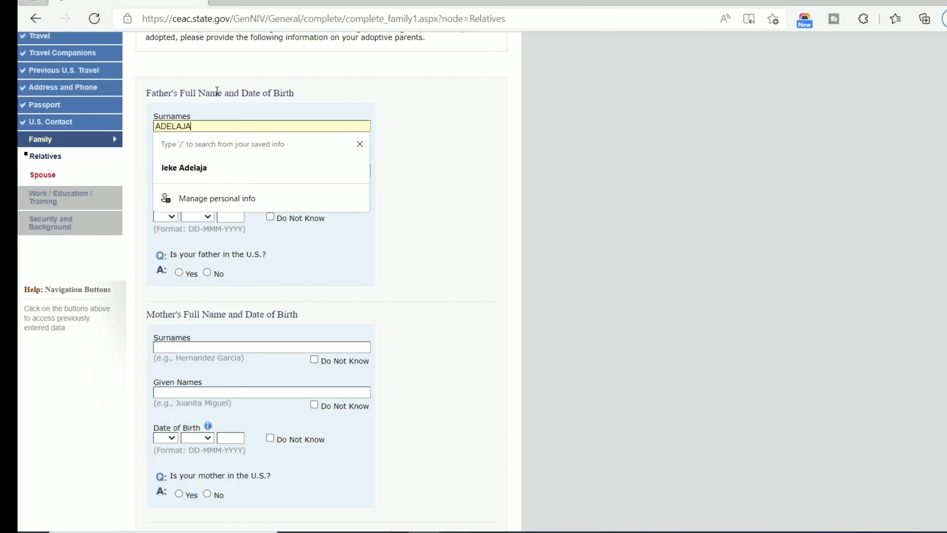
{"action": "left_click", "coordinate": [217, 91]}
{"action": "left_click", "coordinate": [227, 122]}
{"action": "left_click", "coordinate": [228, 123]}
{"action": "key", "text": "Tab"}
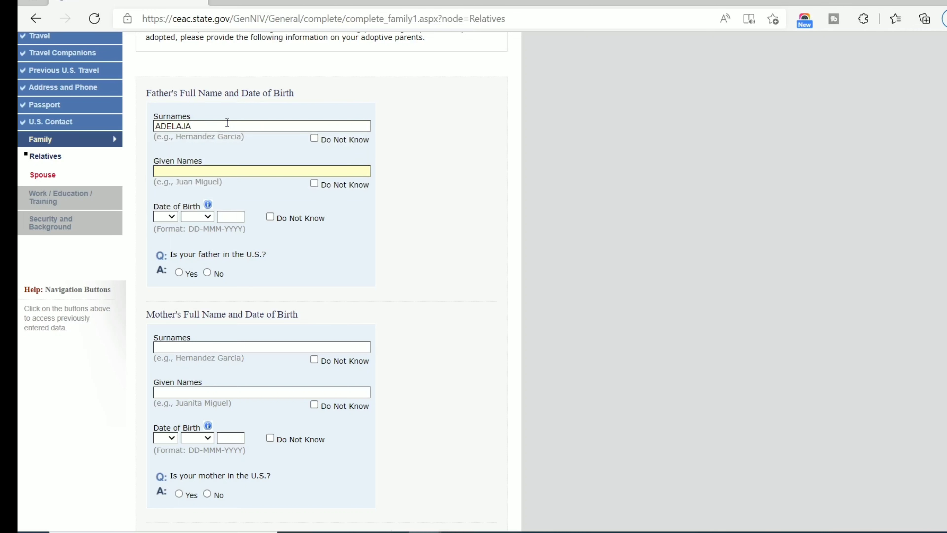
Set the father's birth date to 09 April with its year, and answer that he is not in the U.S.
{"action": "left_click", "coordinate": [166, 216]}
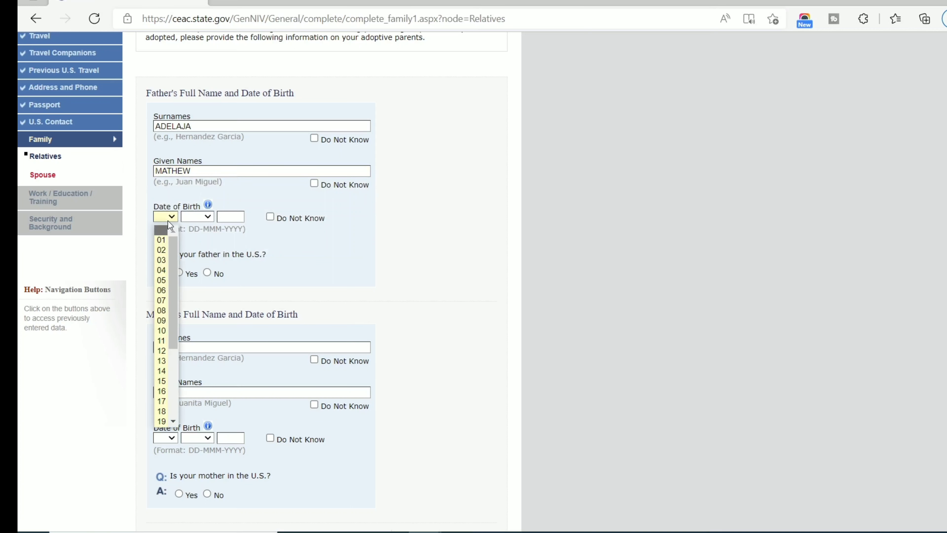
{"action": "left_click", "coordinate": [161, 320]}
{"action": "left_click", "coordinate": [197, 217]}
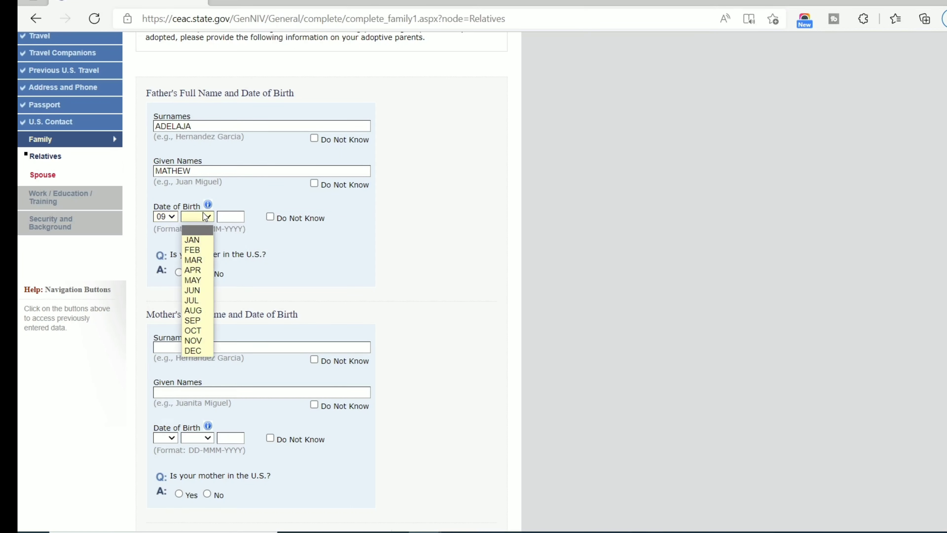
{"action": "left_click", "coordinate": [193, 270]}
{"action": "left_click", "coordinate": [228, 219]}
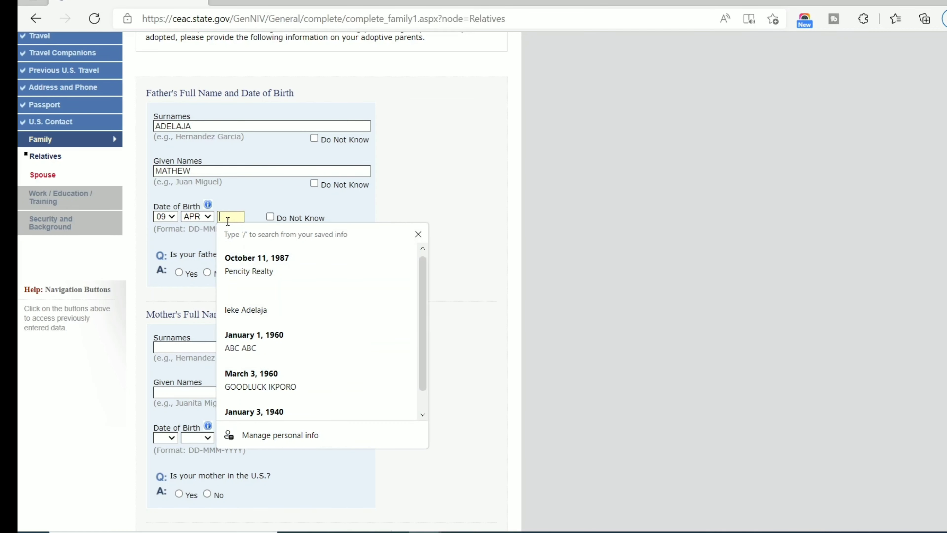
{"action": "left_click", "coordinate": [226, 207]}
{"action": "left_click", "coordinate": [224, 212]}
{"action": "left_click", "coordinate": [198, 217]}
{"action": "left_click", "coordinate": [199, 217]}
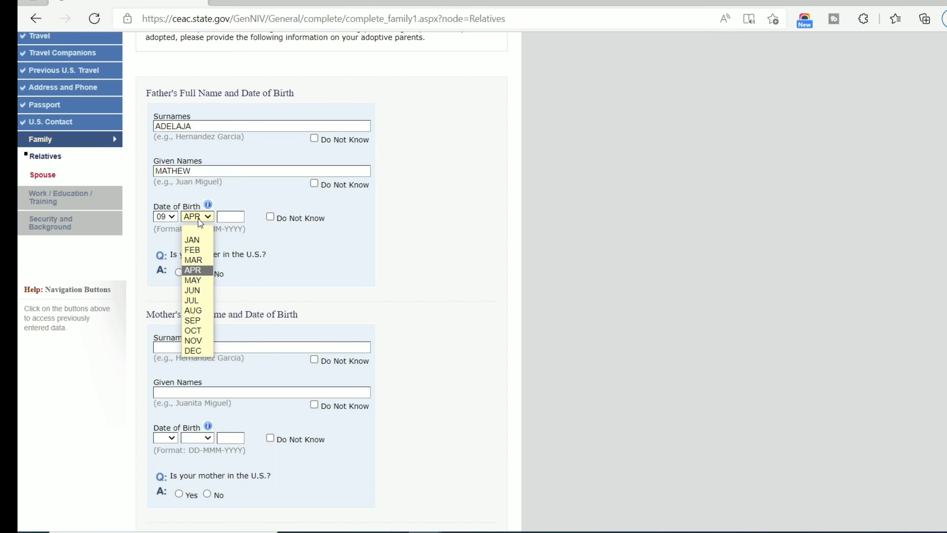
{"action": "left_click", "coordinate": [198, 219]}
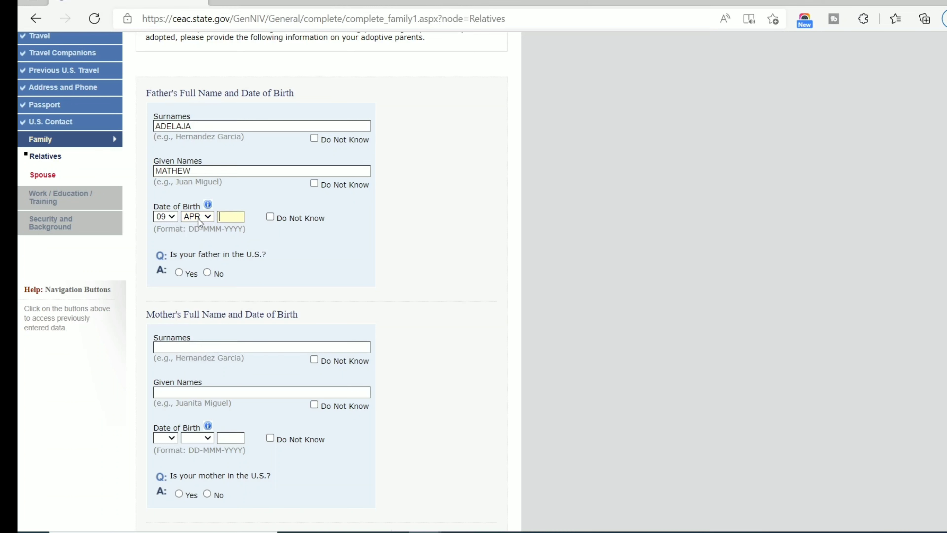
{"action": "type", "text": "1940"}
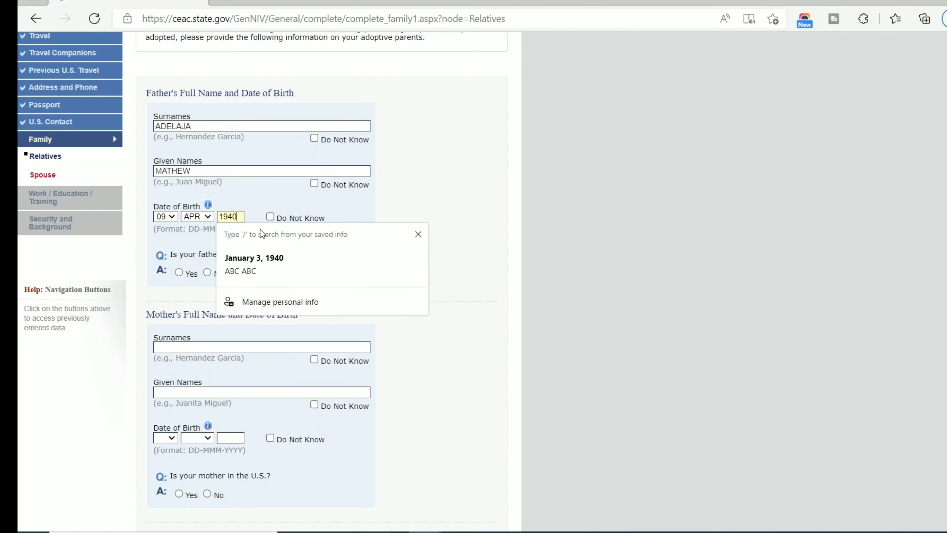
{"action": "left_click", "coordinate": [260, 202]}
{"action": "scroll", "coordinate": [247, 228], "scroll_direction": "down", "scroll_amount": 2}
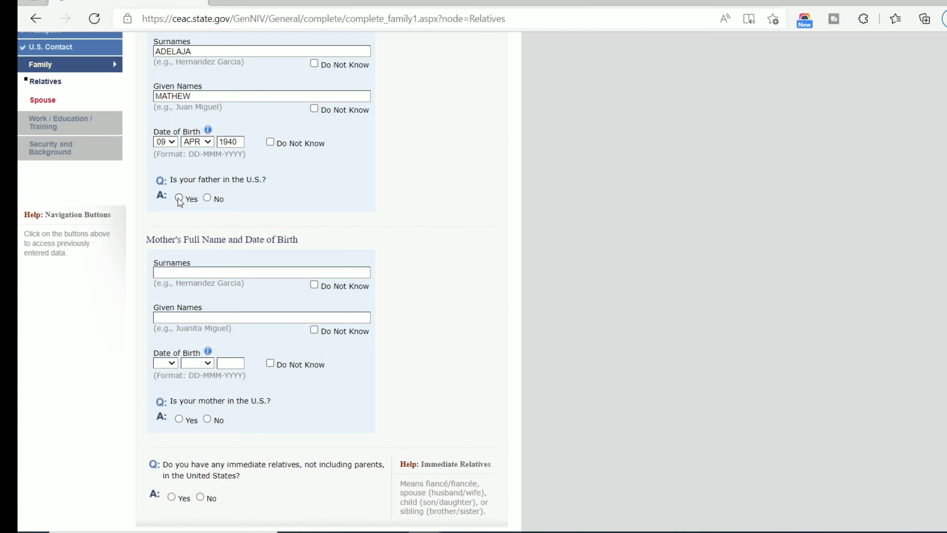
{"action": "left_click", "coordinate": [207, 198]}
{"action": "scroll", "coordinate": [224, 208], "scroll_direction": "down", "scroll_amount": 2}
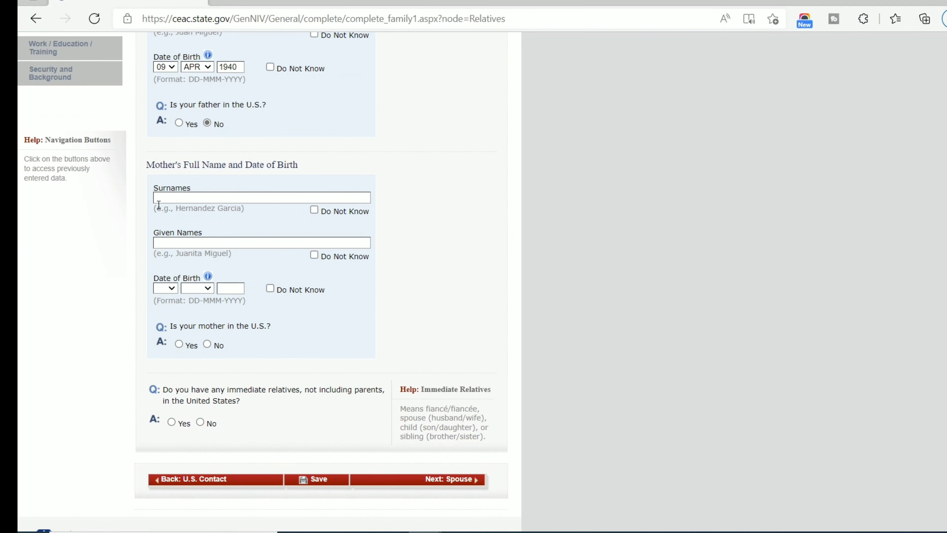
{"action": "scroll", "coordinate": [159, 205], "scroll_direction": "down", "scroll_amount": 4}
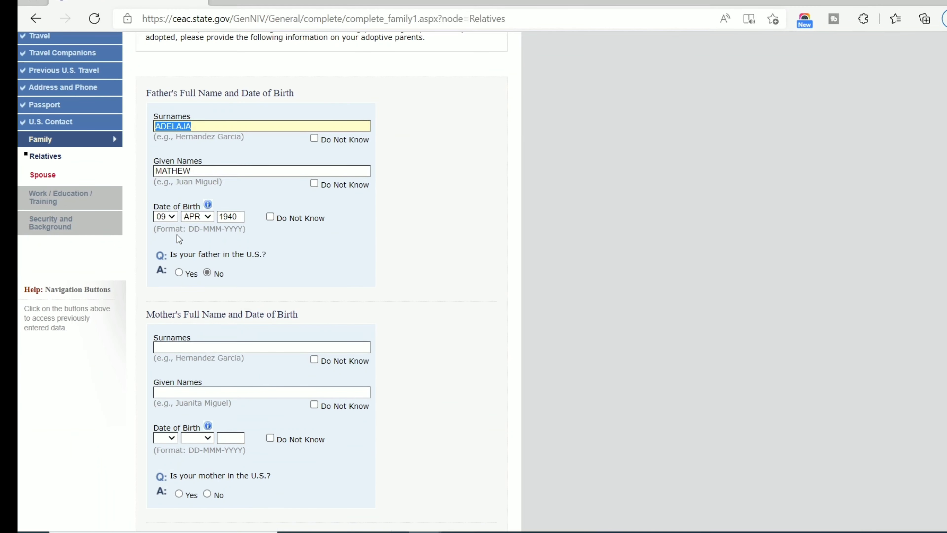
{"action": "left_click", "coordinate": [177, 234]}
{"action": "key", "text": "Tab"}
{"action": "key", "text": "Tab"}
{"action": "key", "text": "Tab"}
{"action": "key", "text": "Tab"}
{"action": "key", "text": "Tab"}
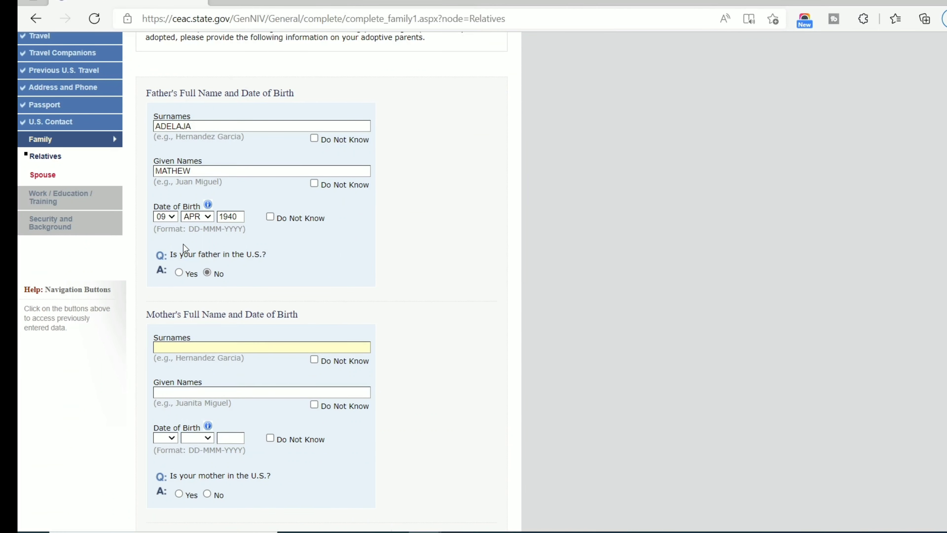
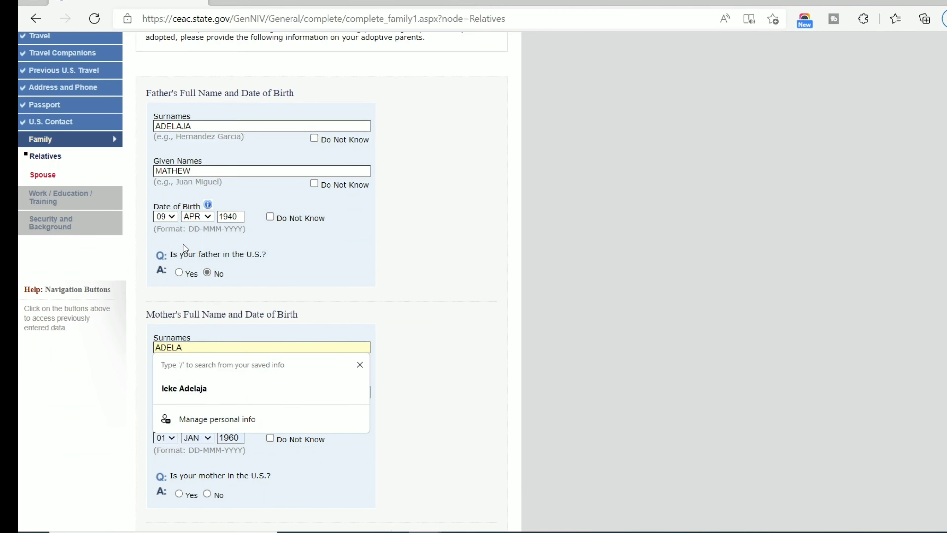
{"action": "key", "text": "Tab"}
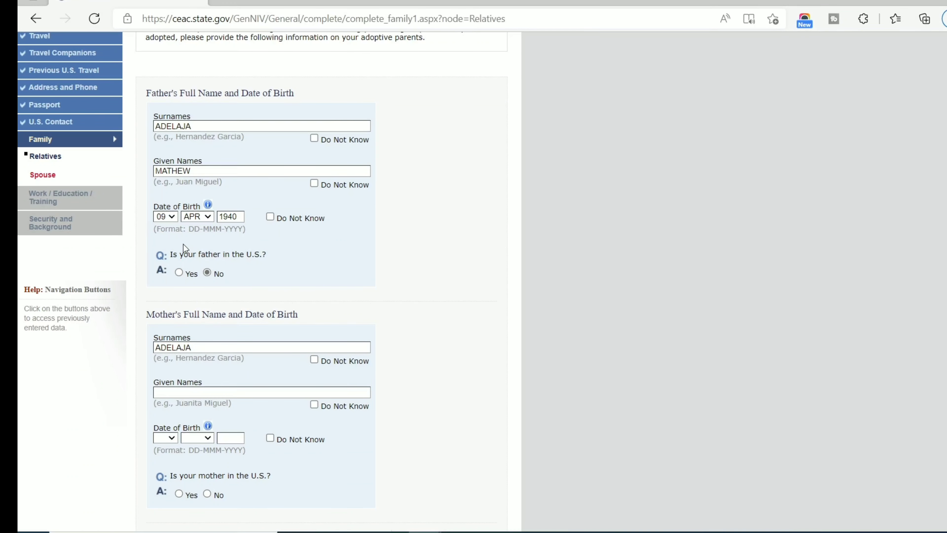
{"action": "scroll", "coordinate": [183, 246], "scroll_direction": "down", "scroll_amount": 4}
{"action": "left_click", "coordinate": [185, 243]}
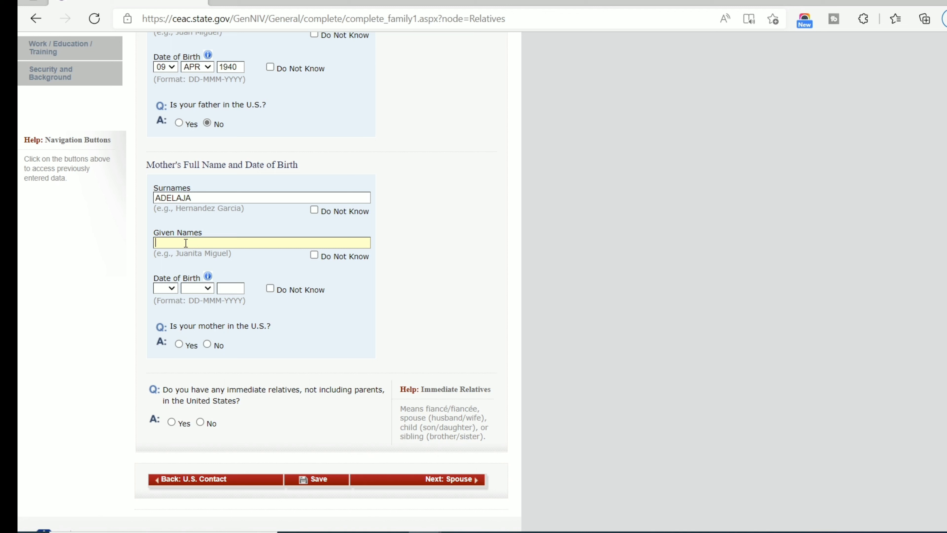
{"action": "scroll", "coordinate": [176, 244], "scroll_direction": "down", "scroll_amount": 1}
{"action": "left_click", "coordinate": [170, 240]}
{"action": "left_click", "coordinate": [162, 281]}
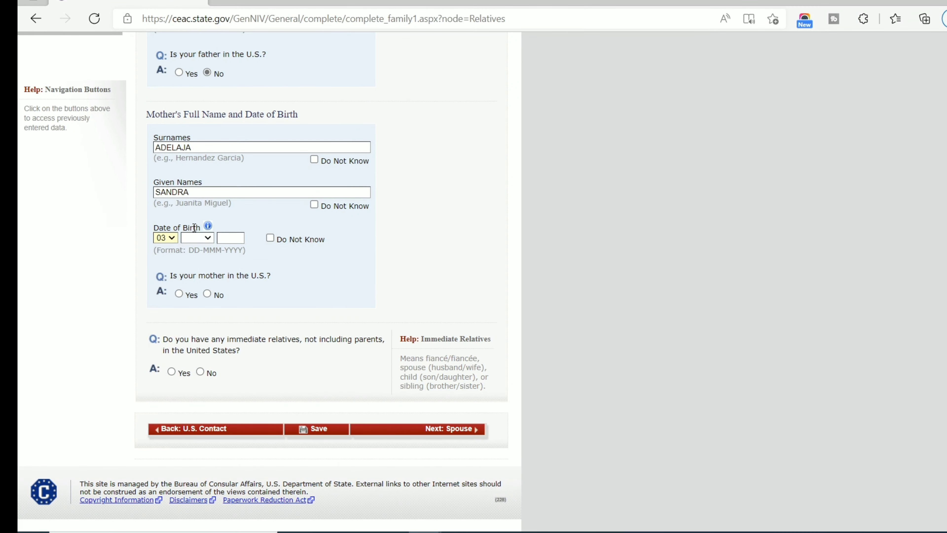
{"action": "left_click", "coordinate": [197, 238]}
{"action": "left_click", "coordinate": [195, 285]}
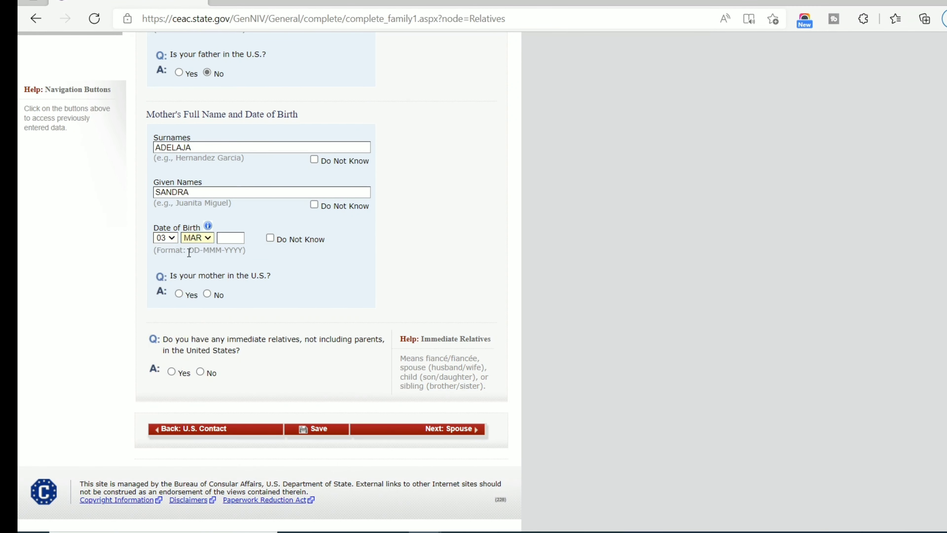
{"action": "key", "text": "Tab"}
{"action": "type", "text": "19"}
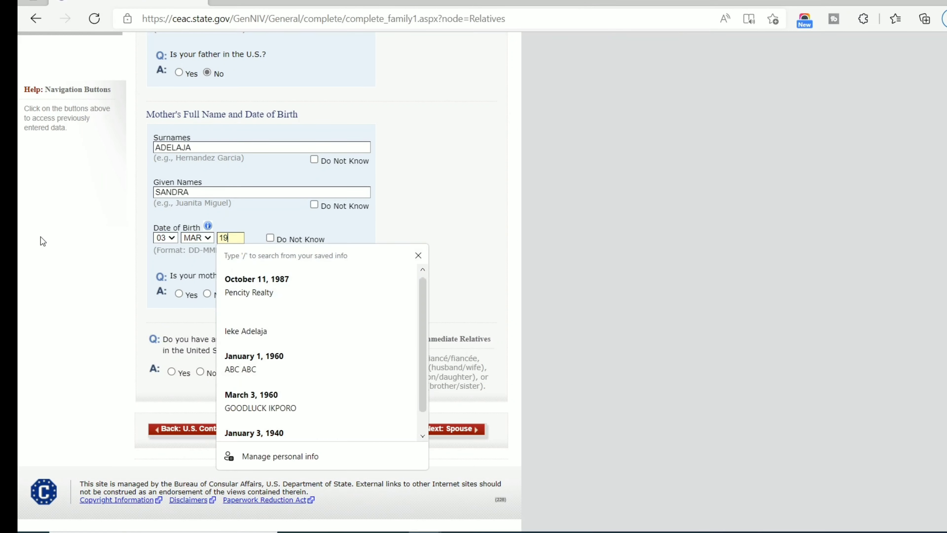
{"action": "type", "text": "4"}
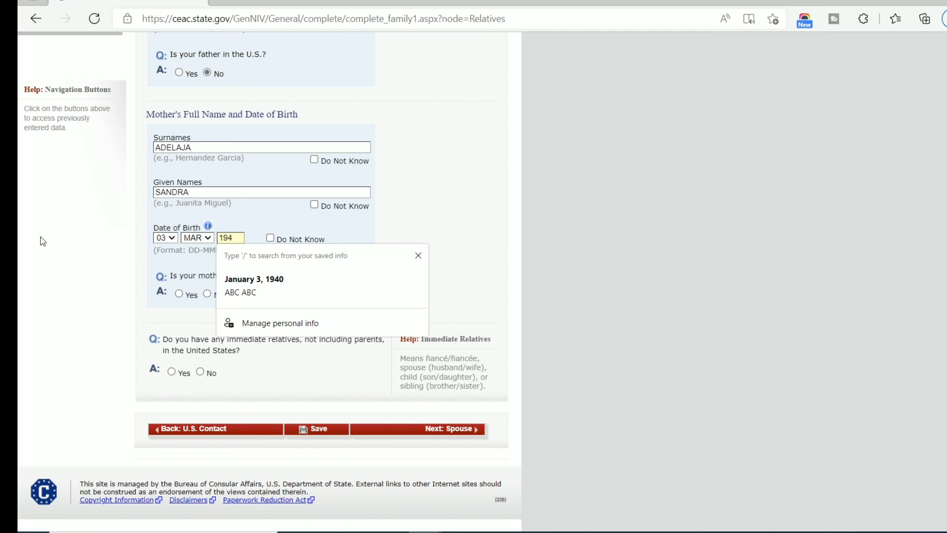
{"action": "type", "text": "8"}
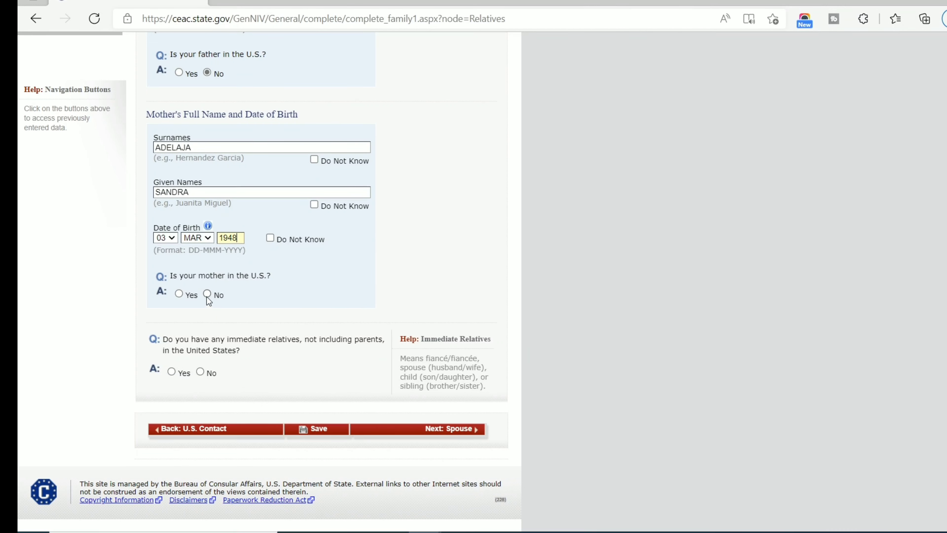
{"action": "left_click", "coordinate": [207, 295]}
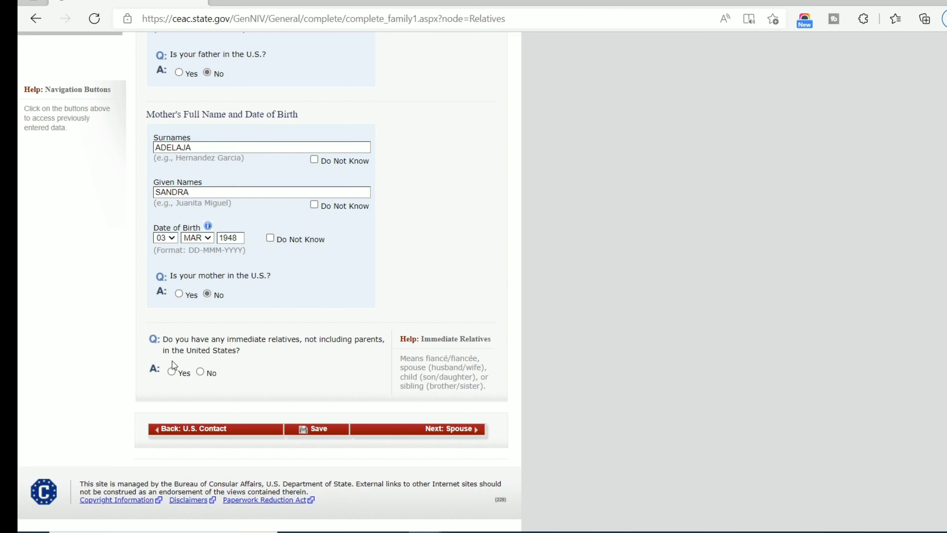
{"action": "left_click", "coordinate": [200, 372]}
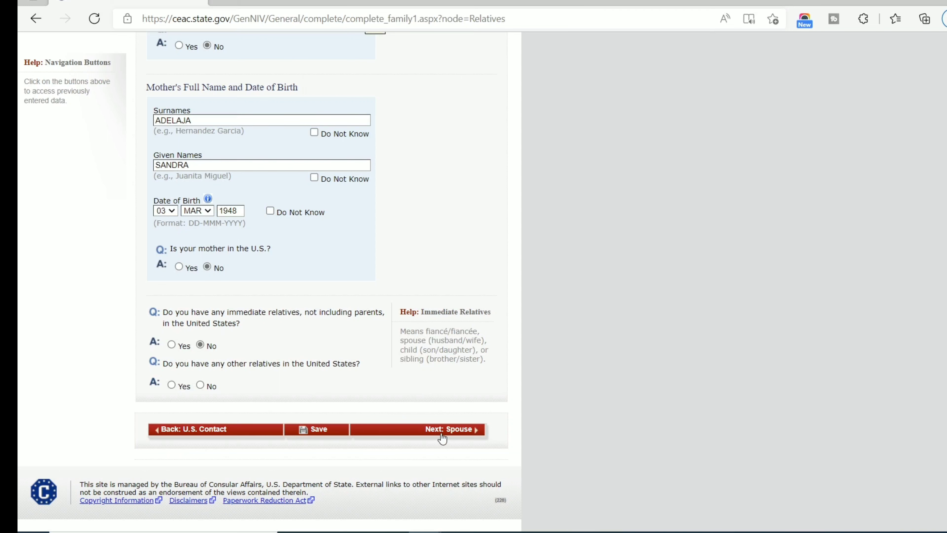
Select No for other relatives in the United States and go on to the Spouse page.
{"action": "left_click", "coordinate": [453, 428]}
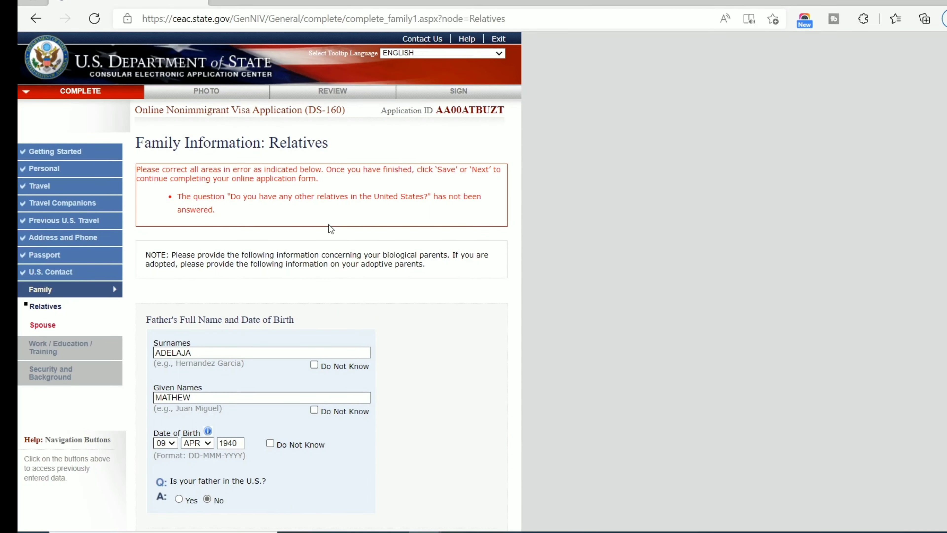
{"action": "scroll", "coordinate": [308, 228], "scroll_direction": "down", "scroll_amount": 10}
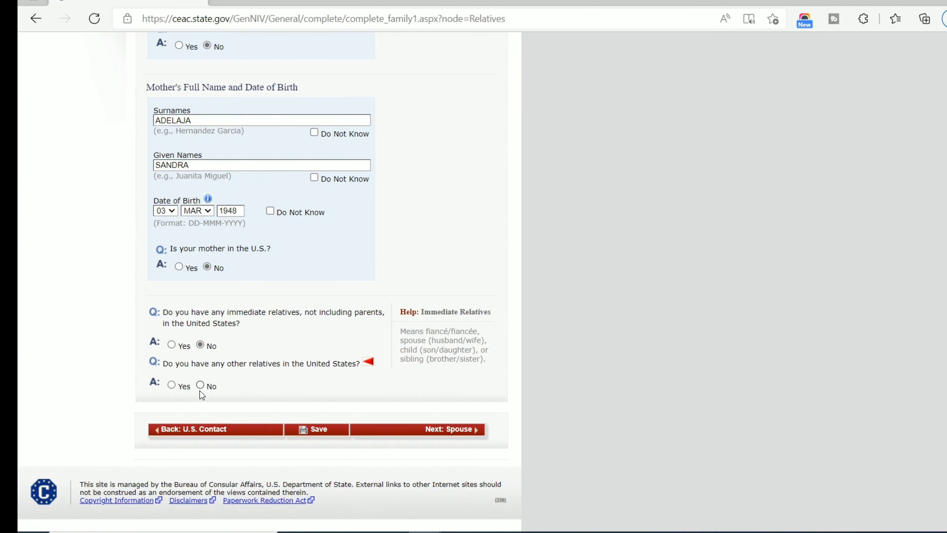
{"action": "left_click", "coordinate": [201, 386]}
{"action": "scroll", "coordinate": [452, 432], "scroll_direction": "up", "scroll_amount": 3}
{"action": "scroll", "coordinate": [448, 418], "scroll_direction": "down", "scroll_amount": 3}
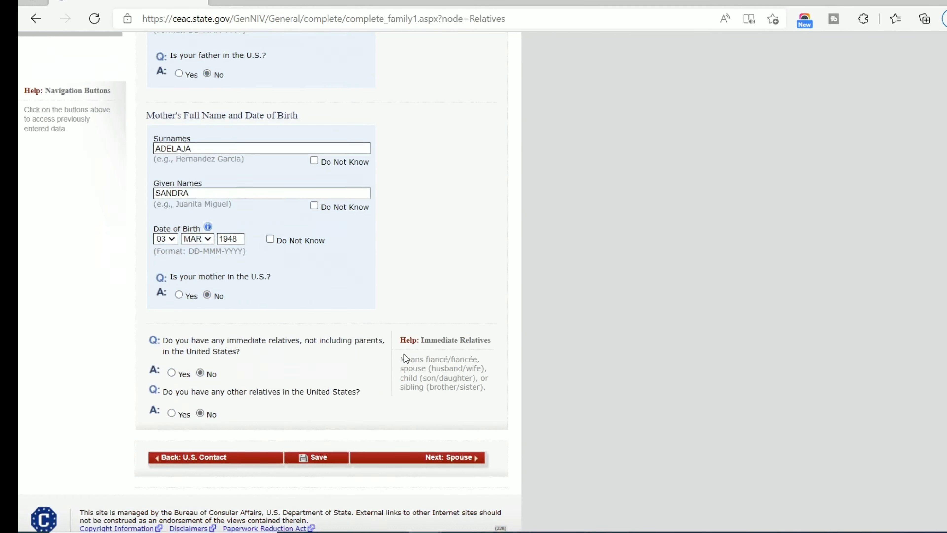
{"action": "left_click", "coordinate": [450, 433]}
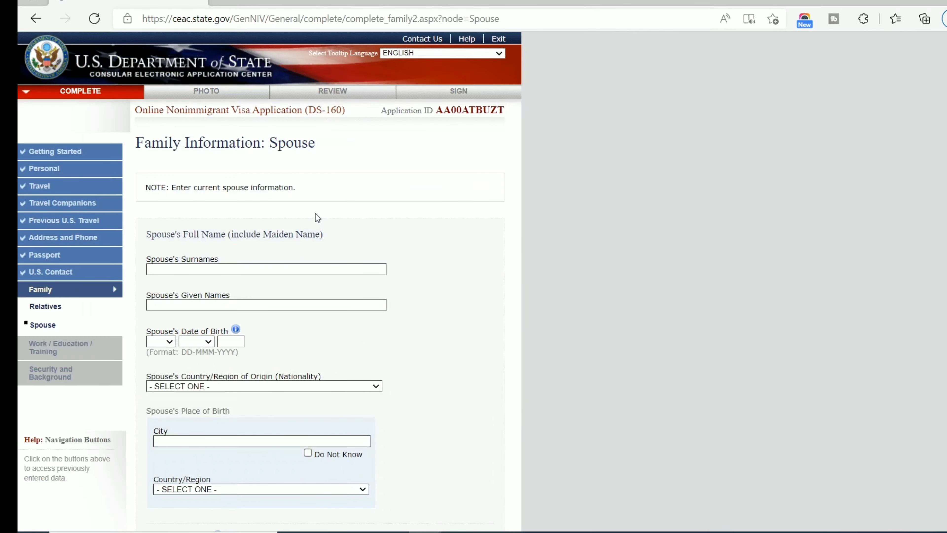
{"action": "scroll", "coordinate": [317, 217], "scroll_direction": "down", "scroll_amount": 3}
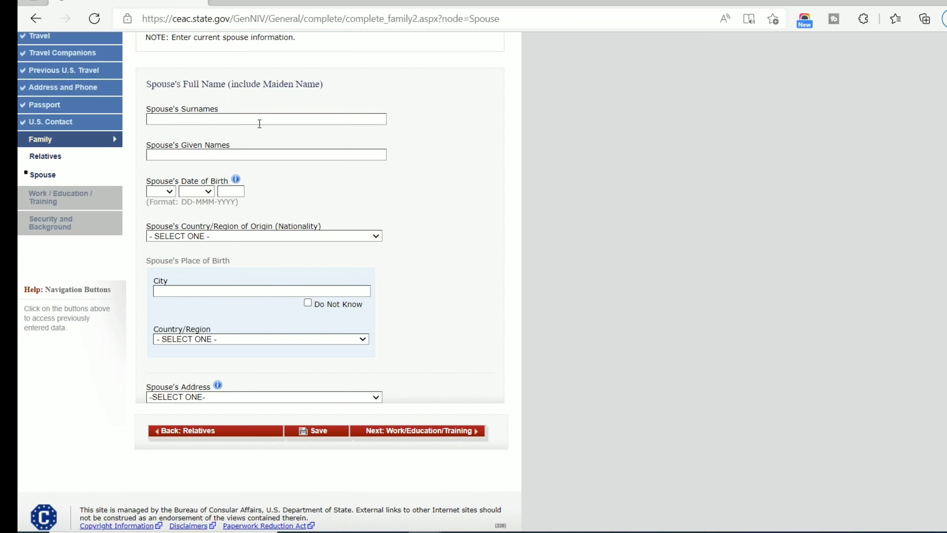
{"action": "left_click", "coordinate": [241, 118]}
{"action": "key", "text": "Tab"}
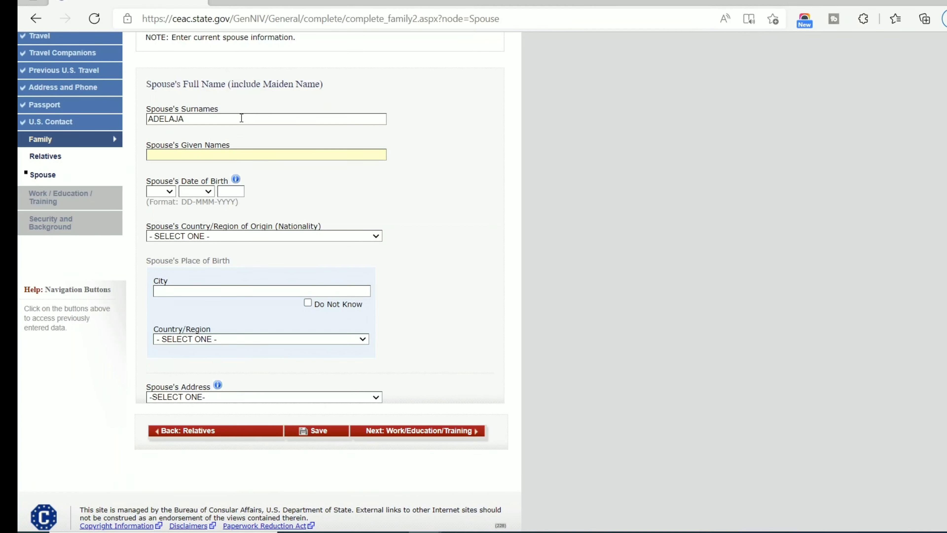
{"action": "left_click", "coordinate": [168, 194]}
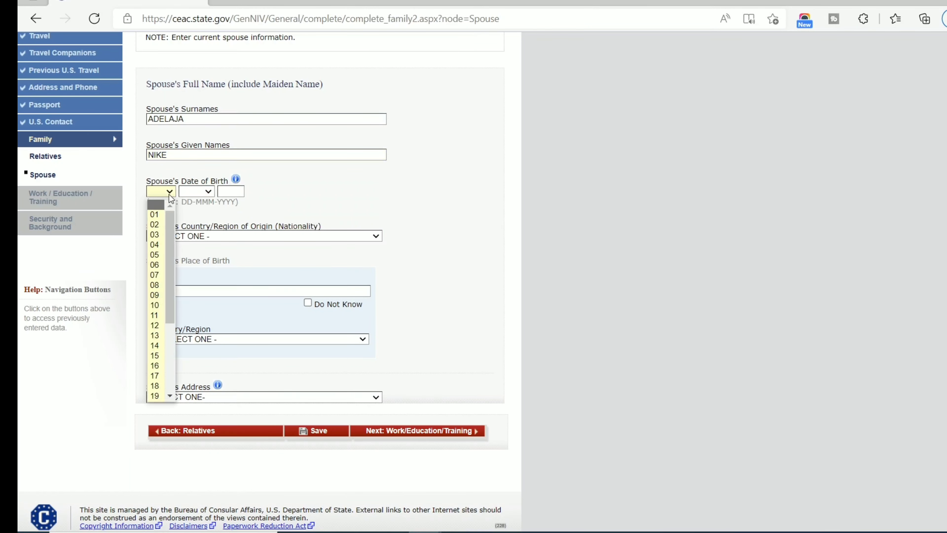
{"action": "left_click", "coordinate": [151, 245]}
{"action": "left_click", "coordinate": [195, 190]}
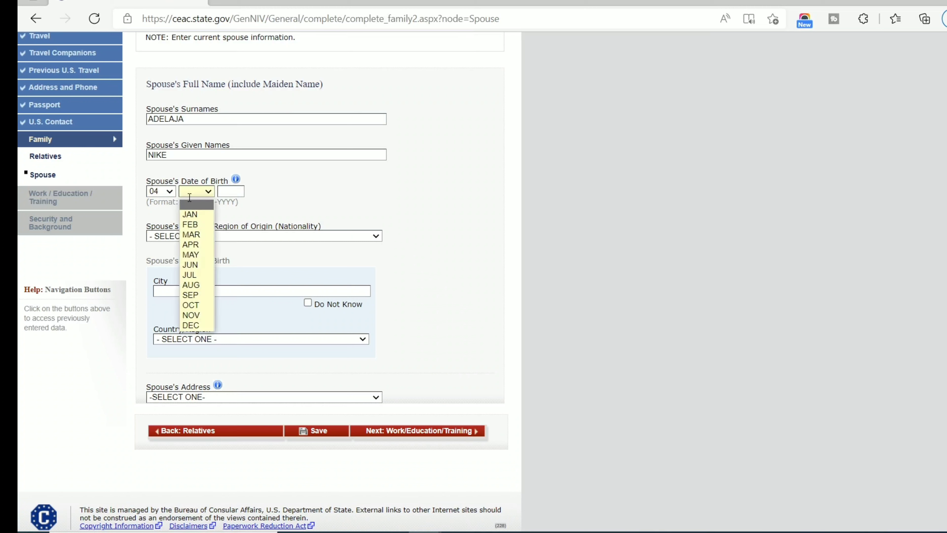
{"action": "left_click", "coordinate": [190, 217]}
{"action": "left_click", "coordinate": [231, 190]}
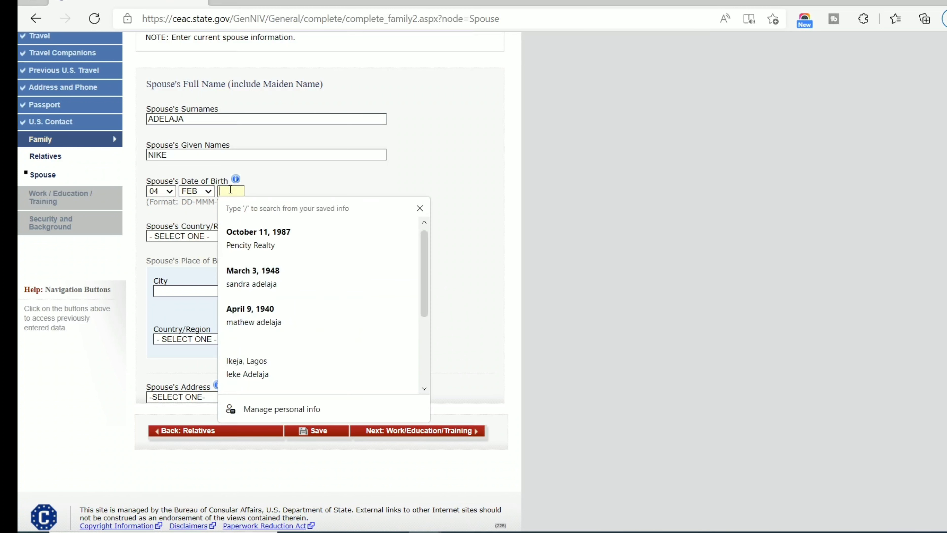
{"action": "left_click", "coordinate": [208, 191]}
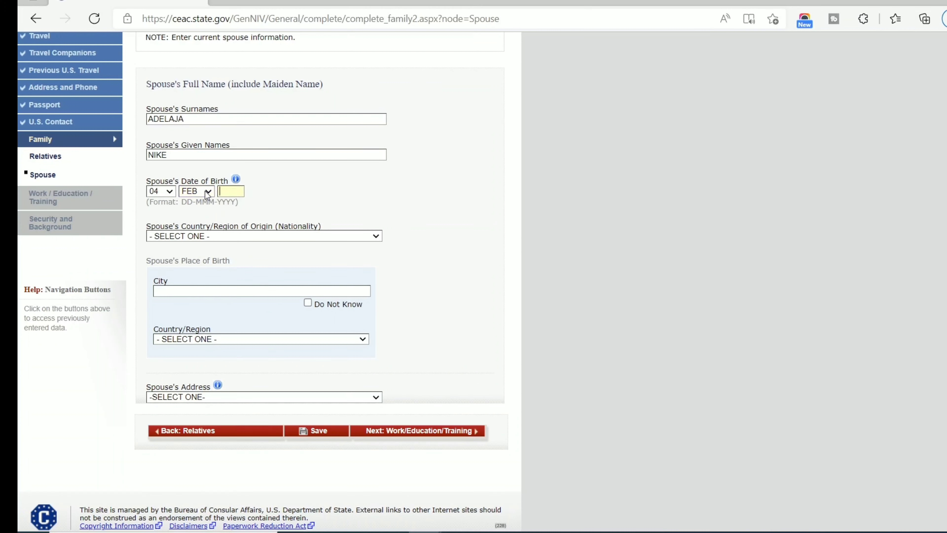
{"action": "key", "text": "Tab"}
{"action": "type", "text": "19"}
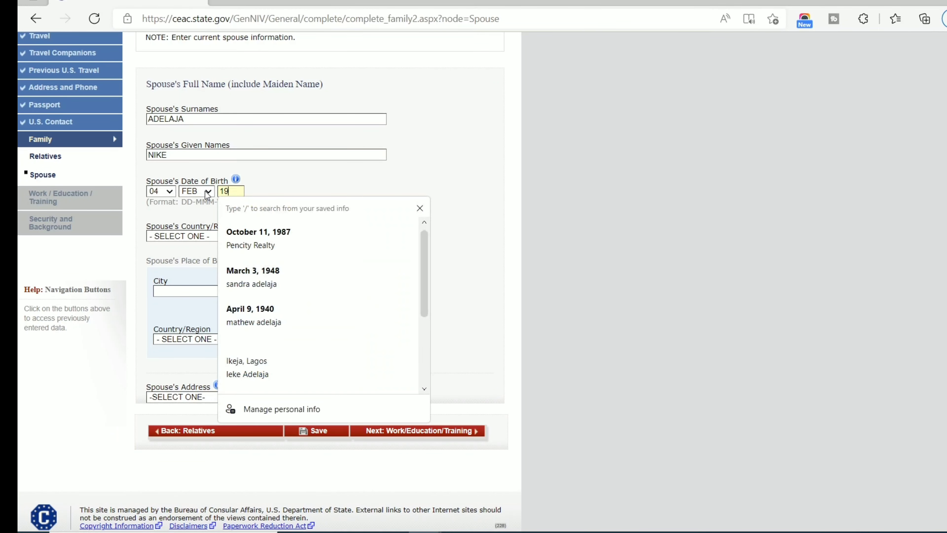
{"action": "type", "text": "9"}
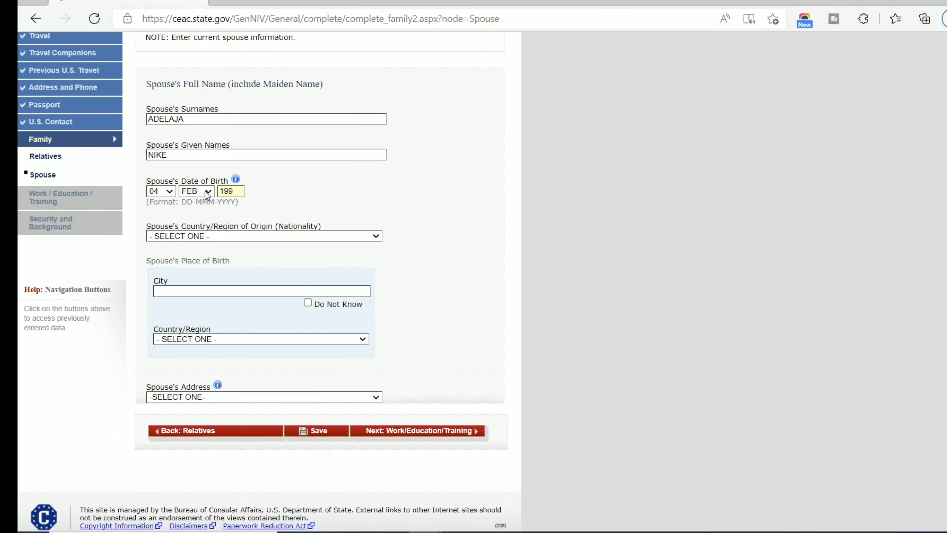
{"action": "key", "text": "BackSpace"}
{"action": "type", "text": "89"}
Set nationality NIGERIA, birthplace LAGOS, NIGERIA, and address Same as Home Address, then continue.
{"action": "left_click", "coordinate": [201, 237]}
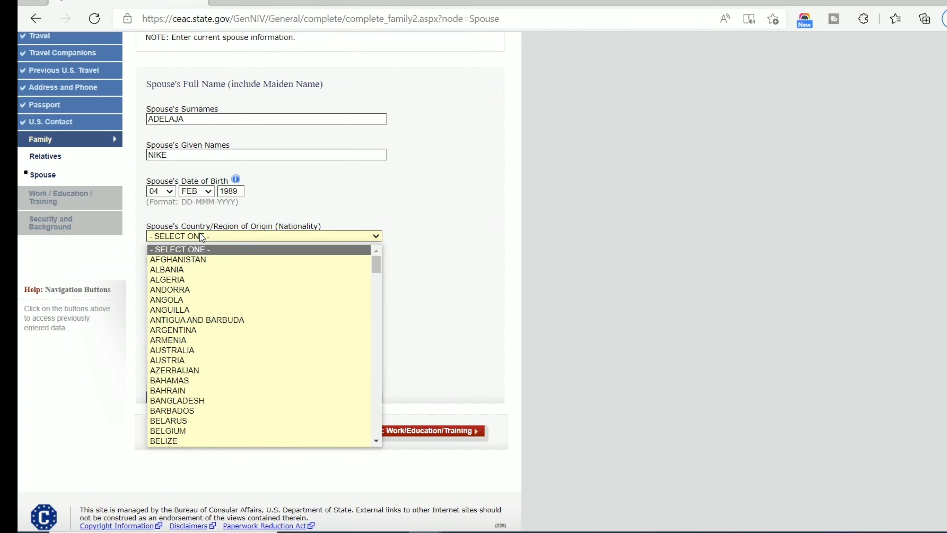
{"action": "key", "text": "n"}
{"action": "key", "text": "Down"}
{"action": "key", "text": "Down"}
{"action": "key", "text": "Down"}
{"action": "key", "text": "Down"}
{"action": "key", "text": "Down"}
{"action": "key", "text": "Down"}
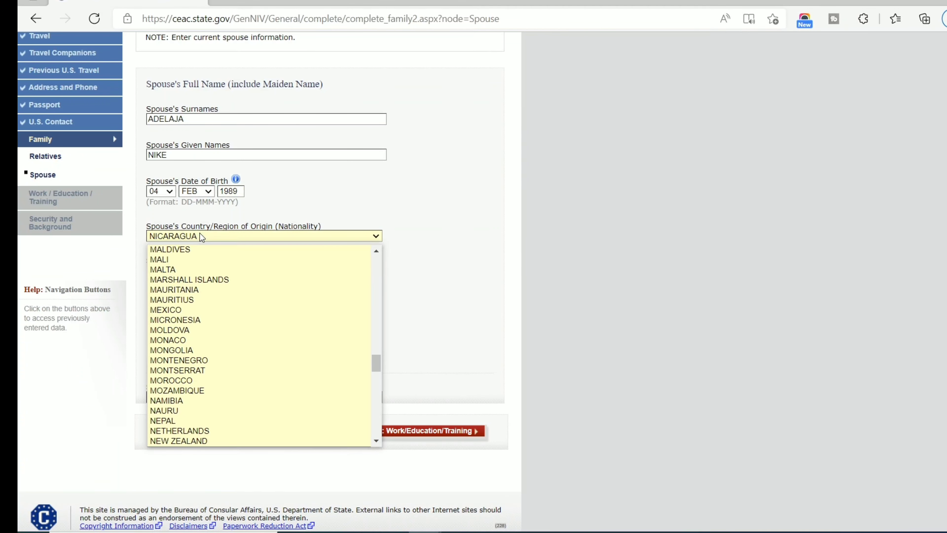
{"action": "key", "text": "Down"}
{"action": "key", "text": "Return"}
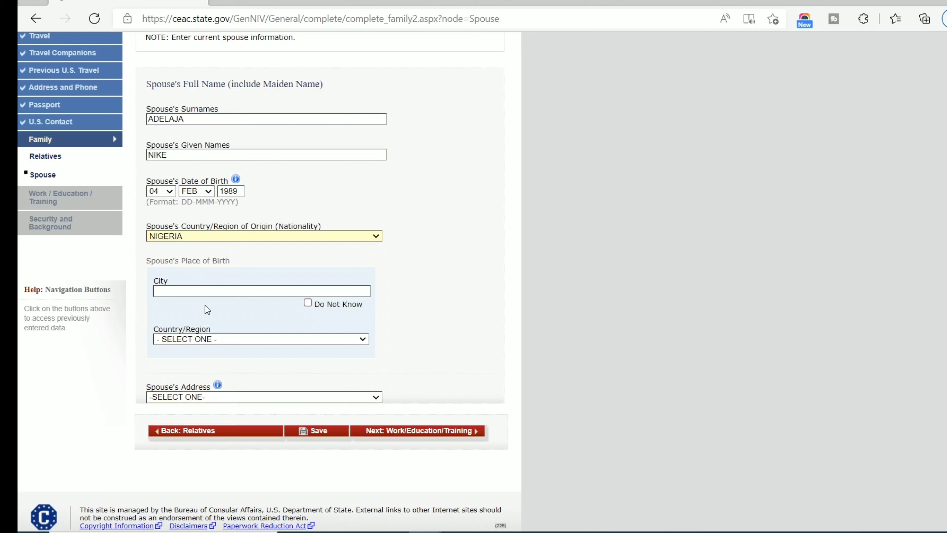
{"action": "key", "text": "l"}
{"action": "key", "text": "Tab"}
{"action": "type", "text": "LAGOS"}
{"action": "scroll", "coordinate": [196, 337], "scroll_direction": "down", "scroll_amount": 1}
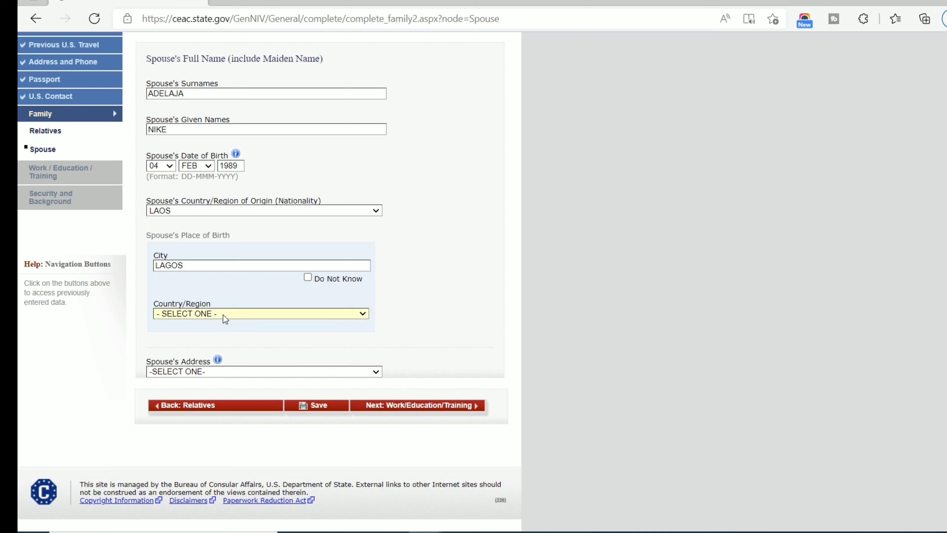
{"action": "key", "text": "n"}
{"action": "key", "text": "n"}
{"action": "key", "text": "n"}
{"action": "key", "text": "n"}
{"action": "key", "text": "n"}
{"action": "key", "text": "n"}
{"action": "key", "text": "n"}
{"action": "key", "text": "n"}
{"action": "key", "text": "n"}
{"action": "key", "text": "n"}
{"action": "left_click", "coordinate": [219, 321]}
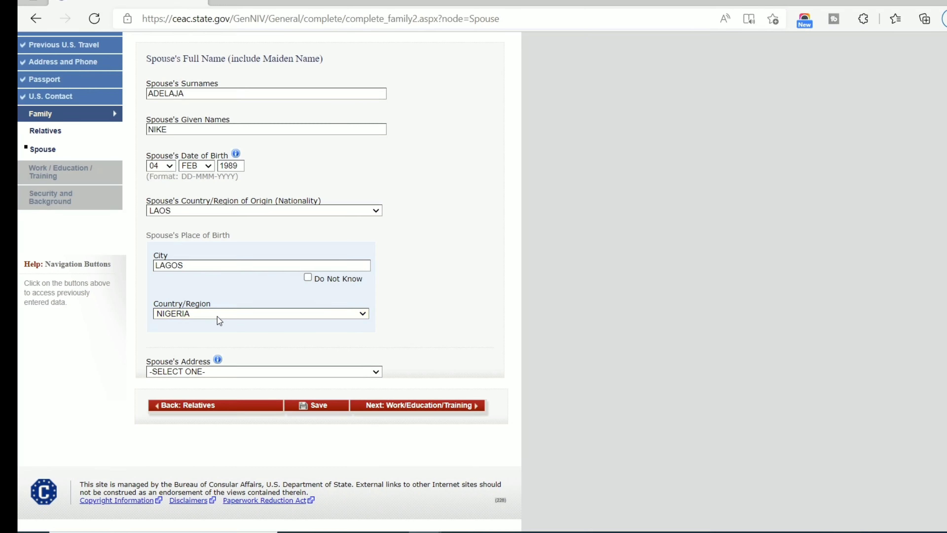
{"action": "left_click", "coordinate": [247, 377]}
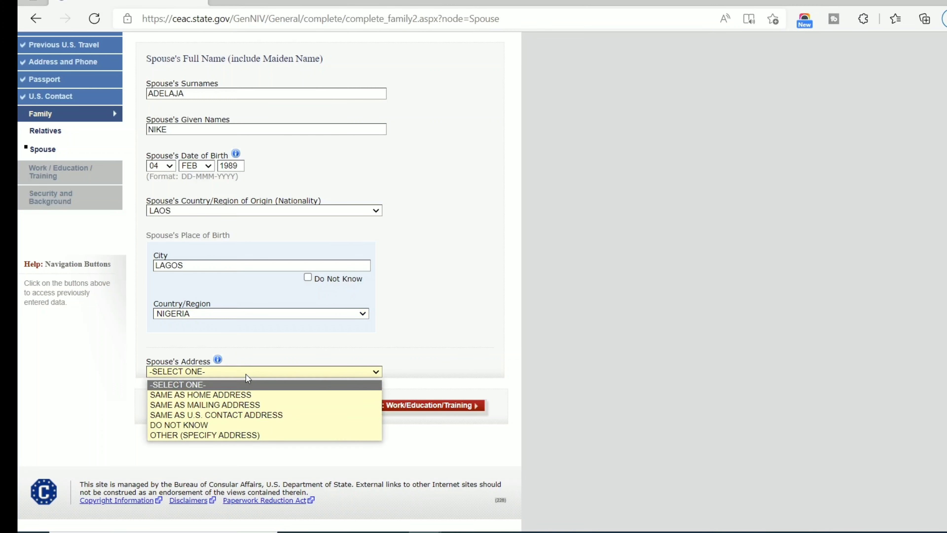
{"action": "left_click", "coordinate": [200, 396]}
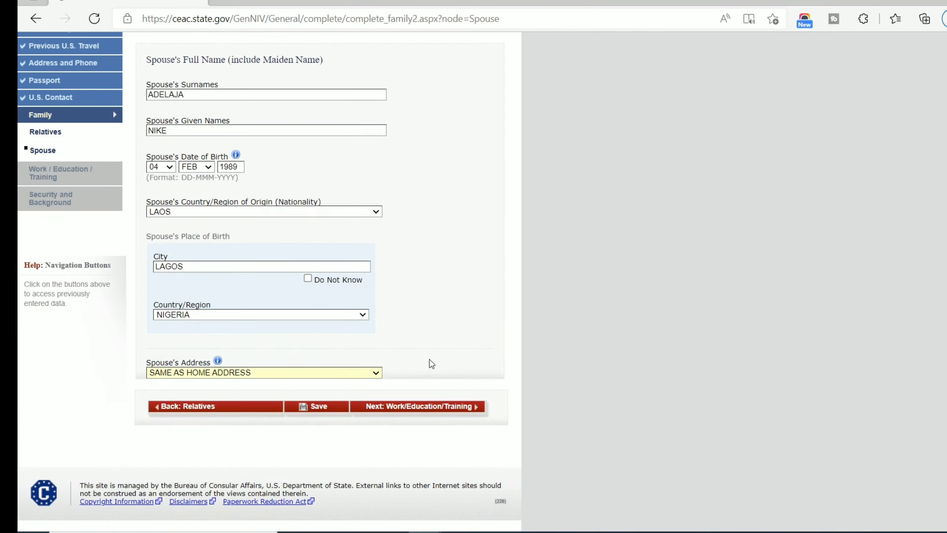
{"action": "left_click", "coordinate": [436, 411]}
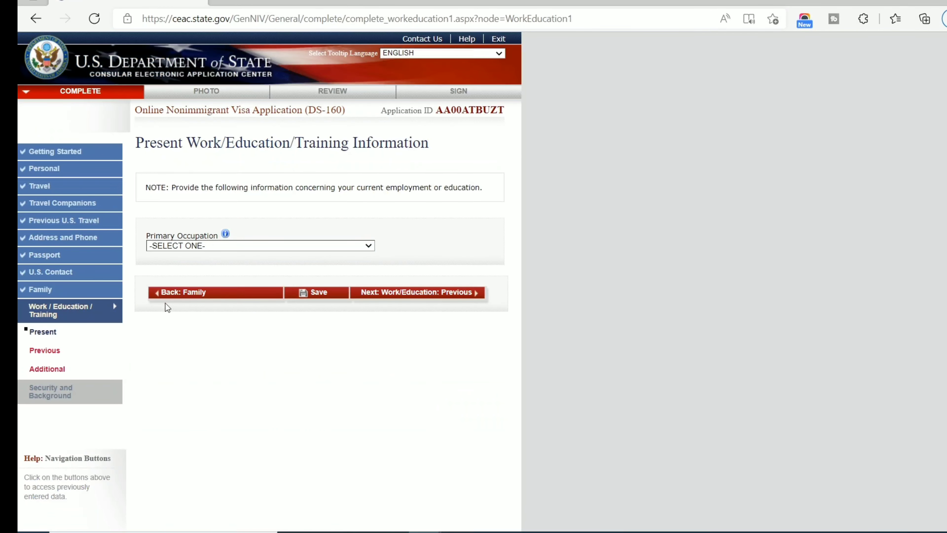
Pick BUSINESS from the Primary Occupation dropdown so the employer fields appear.
{"action": "left_click", "coordinate": [175, 294]}
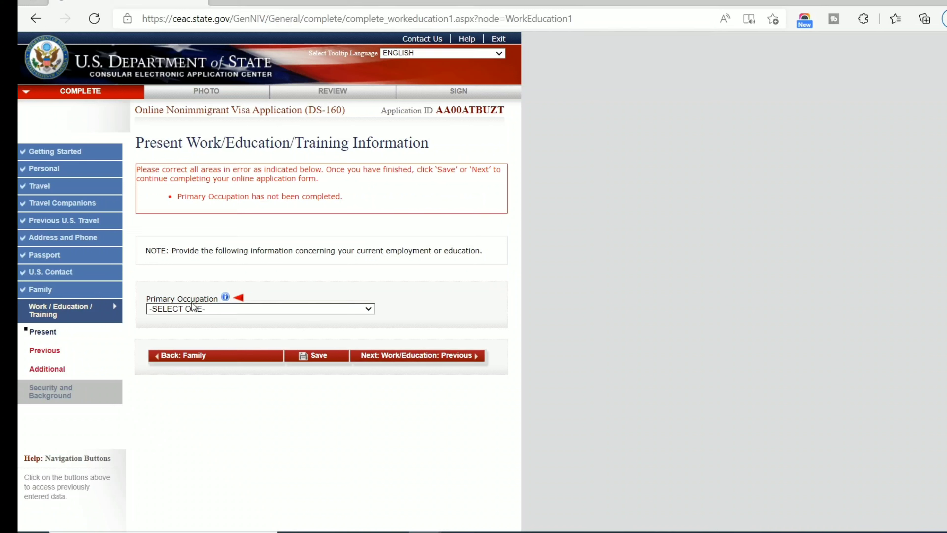
{"action": "left_click", "coordinate": [223, 310]}
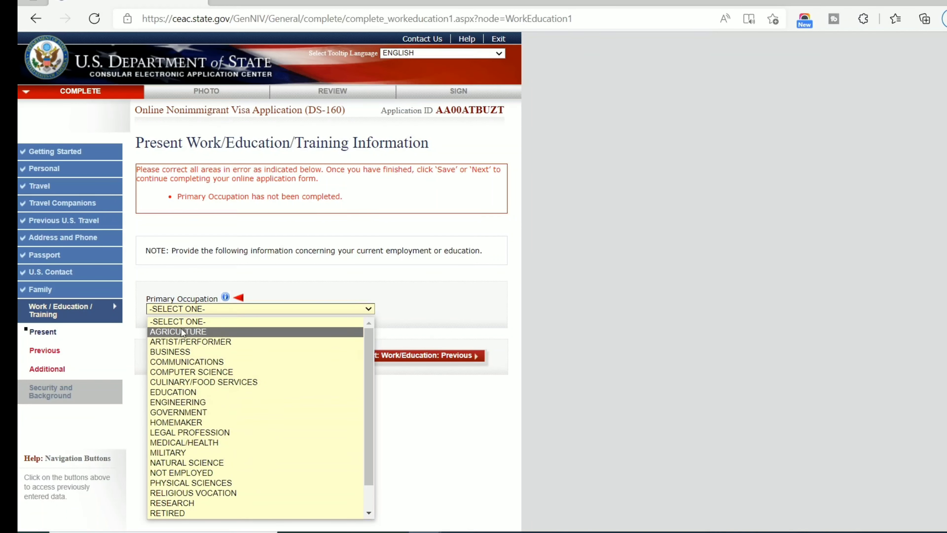
{"action": "left_click", "coordinate": [186, 353]}
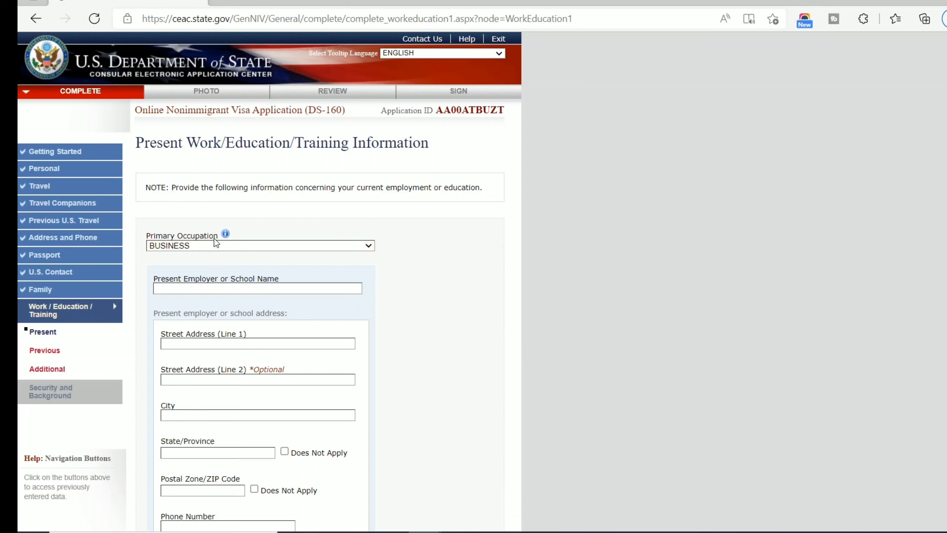
{"action": "left_click", "coordinate": [215, 246]}
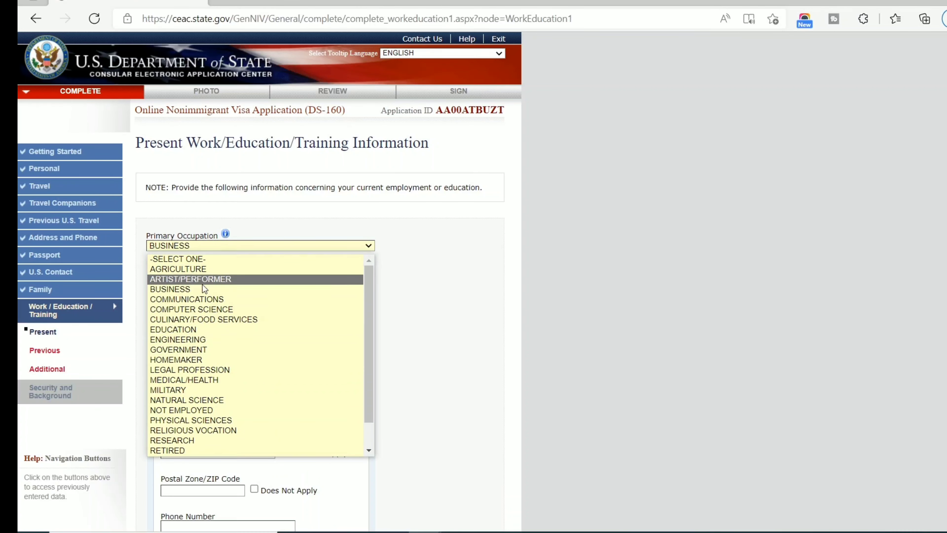
{"action": "scroll", "coordinate": [203, 288], "scroll_direction": "down", "scroll_amount": 1}
{"action": "scroll", "coordinate": [204, 336], "scroll_direction": "up", "scroll_amount": 1}
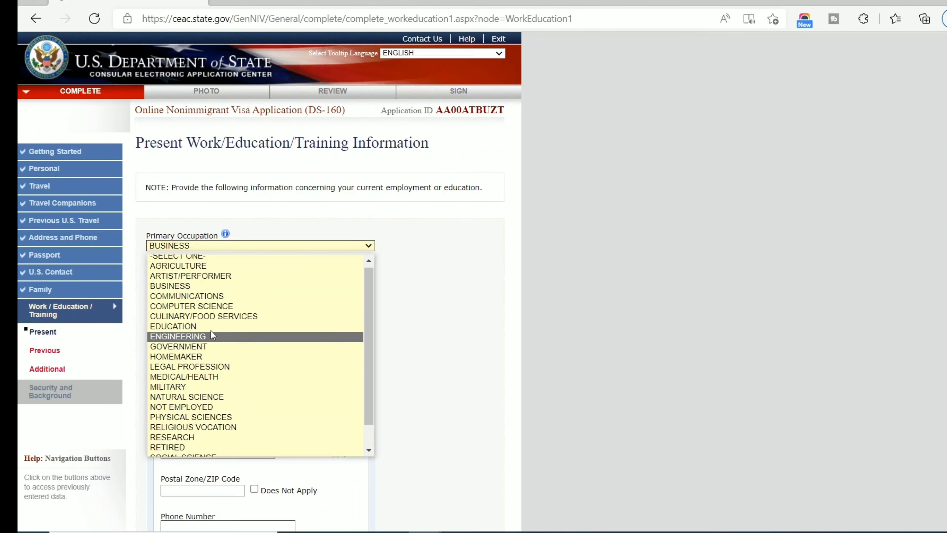
{"action": "left_click", "coordinate": [236, 231]}
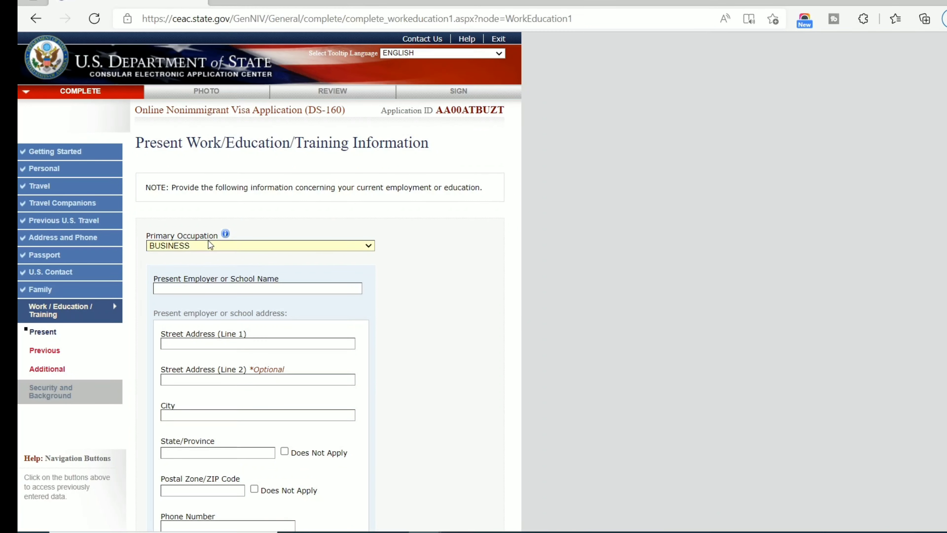
{"action": "left_click", "coordinate": [210, 245]}
{"action": "left_click", "coordinate": [210, 245]}
{"action": "scroll", "coordinate": [209, 245], "scroll_direction": "down", "scroll_amount": 6}
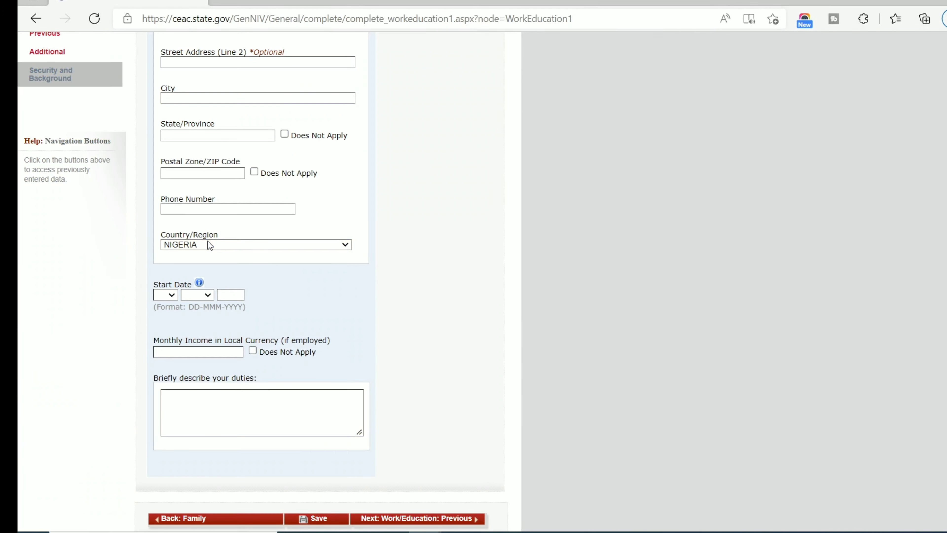
{"action": "scroll", "coordinate": [208, 241], "scroll_direction": "up", "scroll_amount": 6}
{"action": "left_click", "coordinate": [207, 228]}
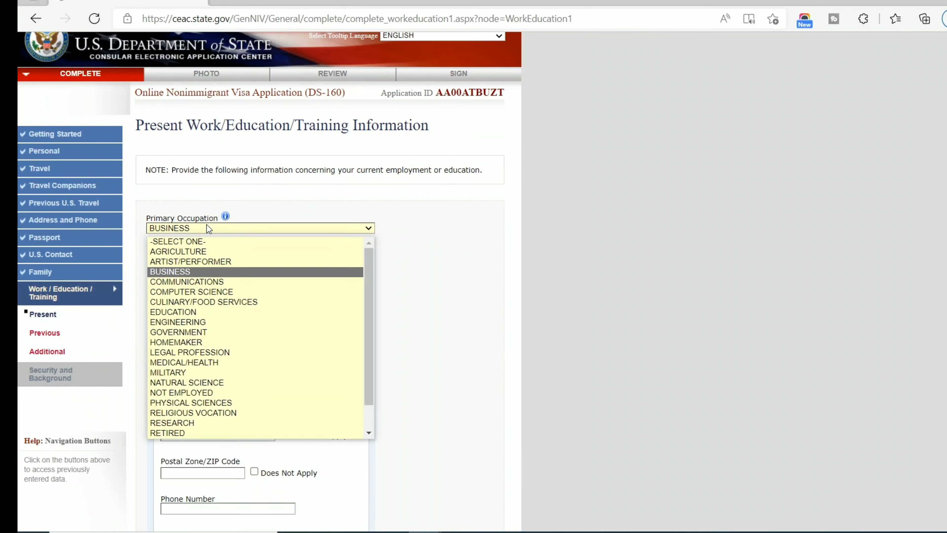
{"action": "left_click", "coordinate": [207, 227]}
{"action": "scroll", "coordinate": [207, 227], "scroll_direction": "down", "scroll_amount": 6}
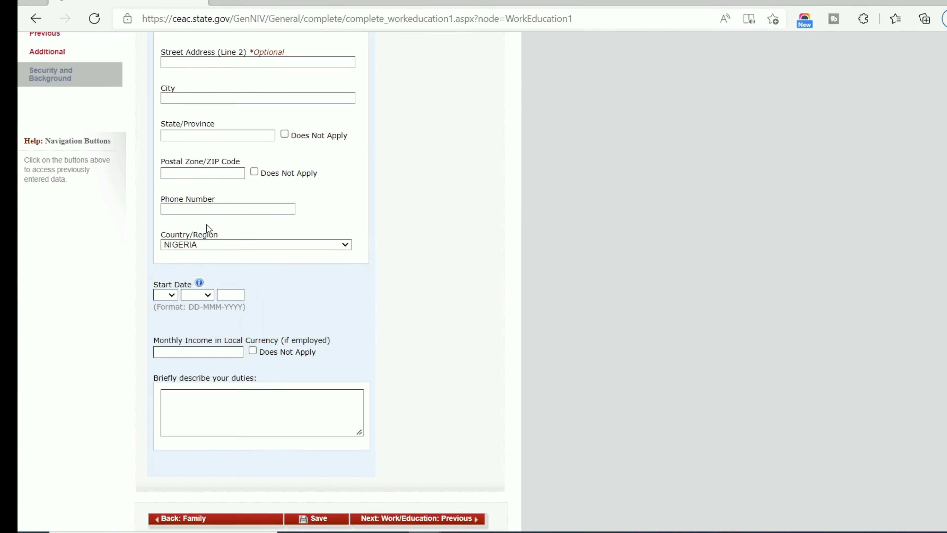
{"action": "scroll", "coordinate": [209, 228], "scroll_direction": "up", "scroll_amount": 5}
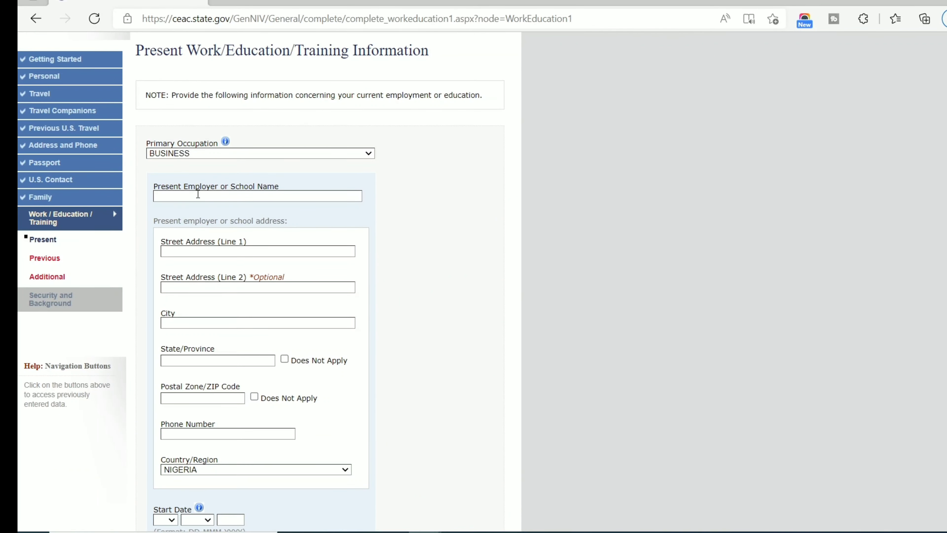
Enter 'LEKE INTERNATIONAL' as the present employer name.
{"action": "left_click", "coordinate": [198, 194]}
{"action": "key", "text": "Escape"}
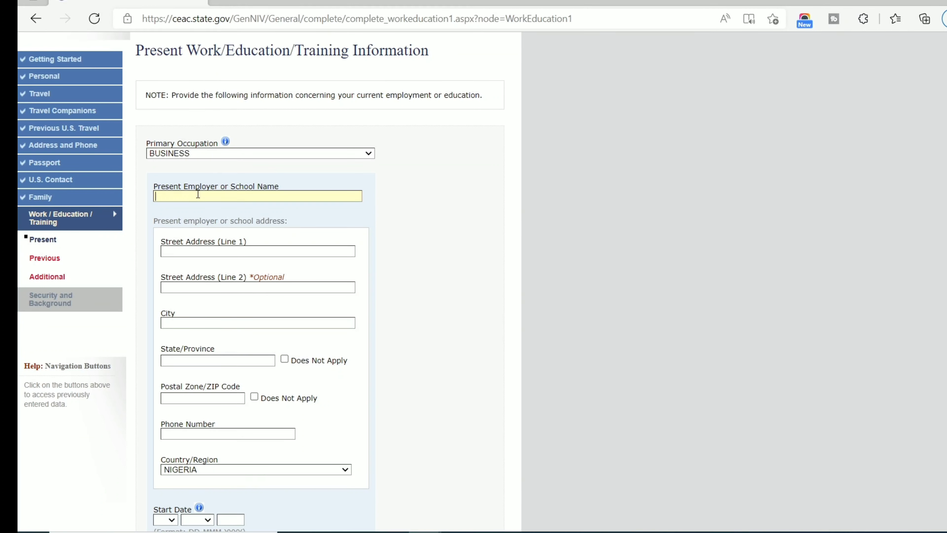
{"action": "type", "text": "LEKE"}
{"action": "type", "text": "ENTER"}
{"action": "key", "text": "Tab"}
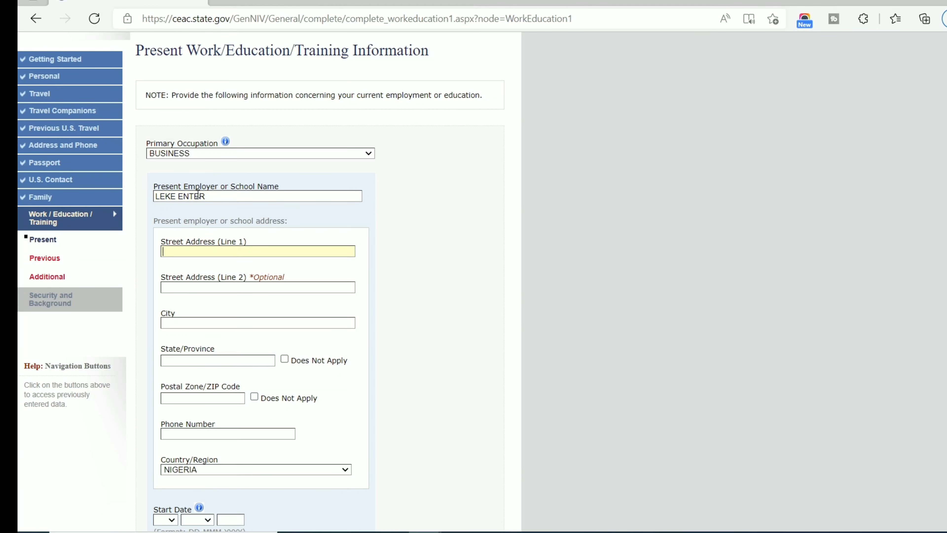
{"action": "left_click", "coordinate": [220, 196]}
{"action": "double_click", "coordinate": [238, 197]}
{"action": "type", "text": "INTERNATIONAL"}
Type the employer's first street address line.
{"action": "key", "text": "Tab"}
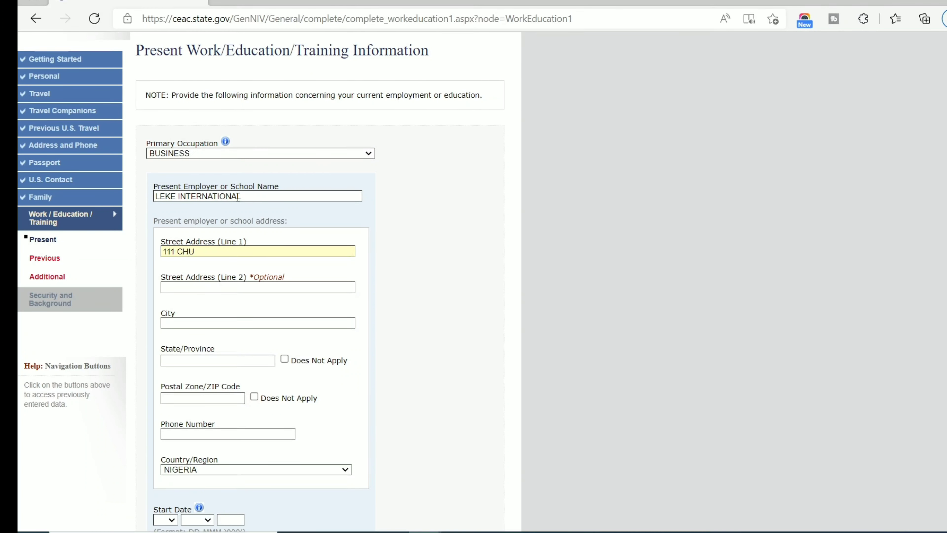
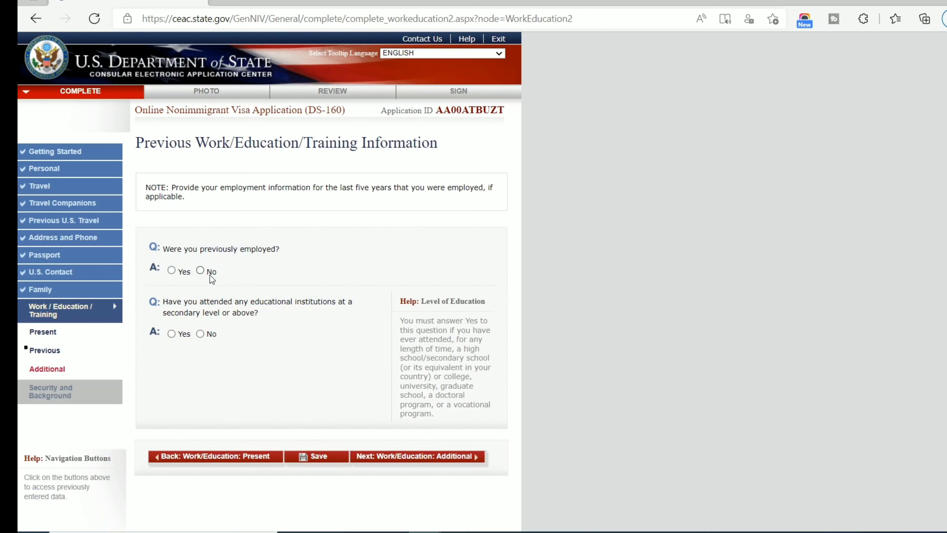
Answer No to previous employment and Yes to secondary-level education so the institution fields appear.
{"action": "left_click", "coordinate": [171, 270]}
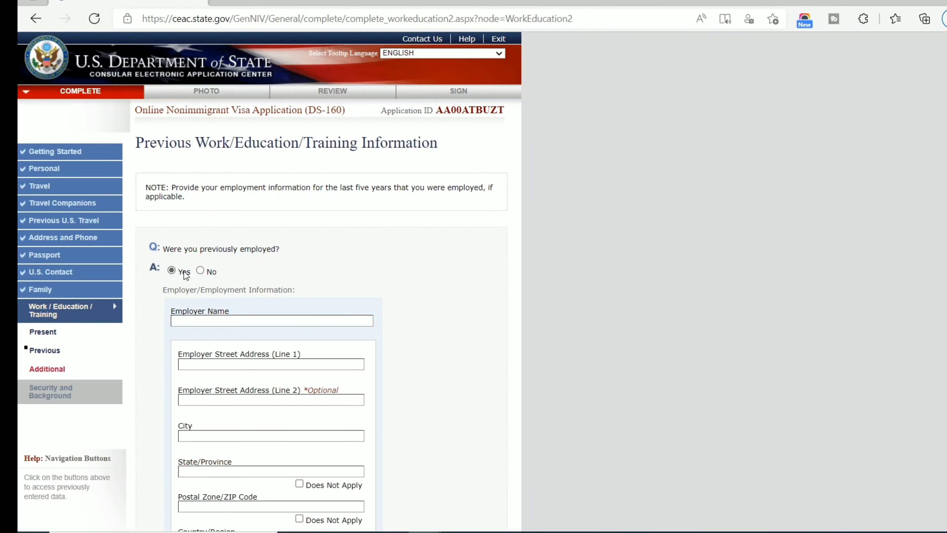
{"action": "left_click", "coordinate": [201, 270]}
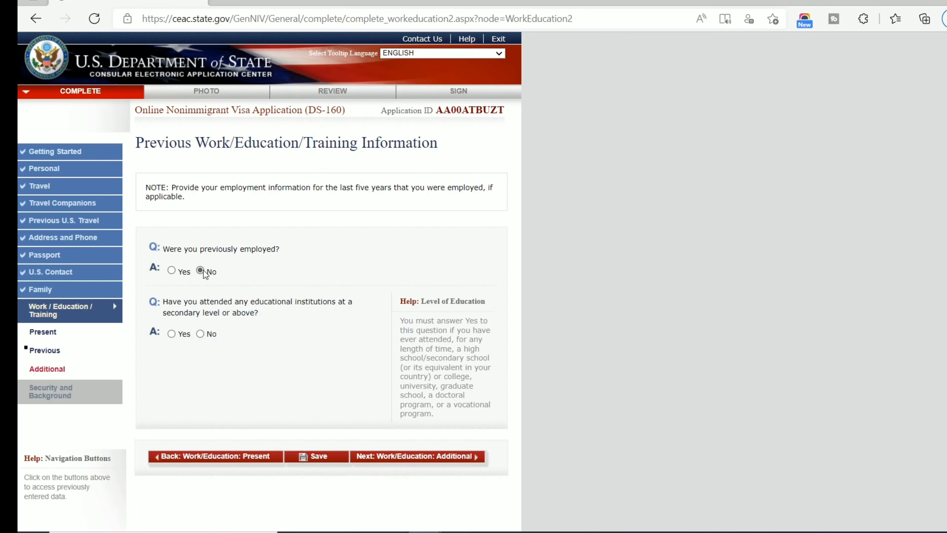
{"action": "left_click", "coordinate": [172, 272]}
{"action": "scroll", "coordinate": [286, 381], "scroll_direction": "down", "scroll_amount": 7}
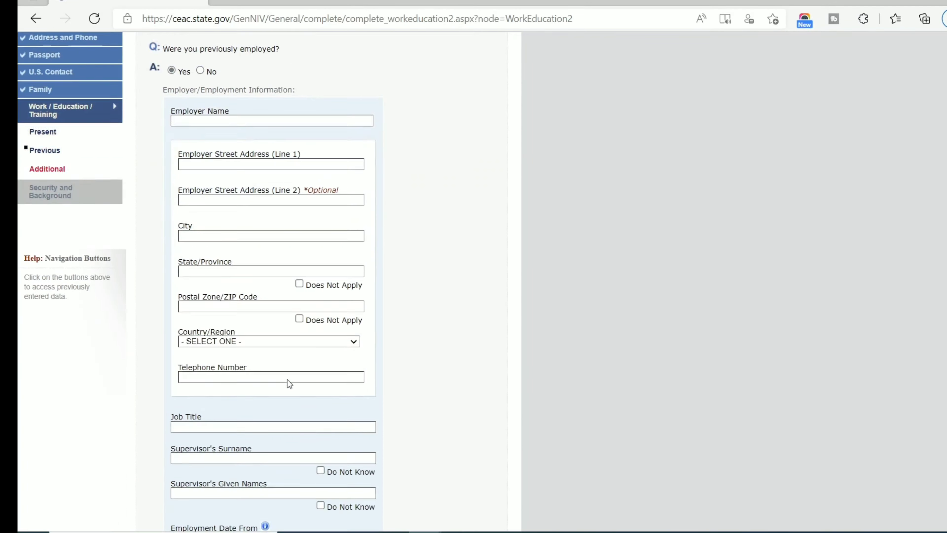
{"action": "scroll", "coordinate": [283, 382], "scroll_direction": "up", "scroll_amount": 7}
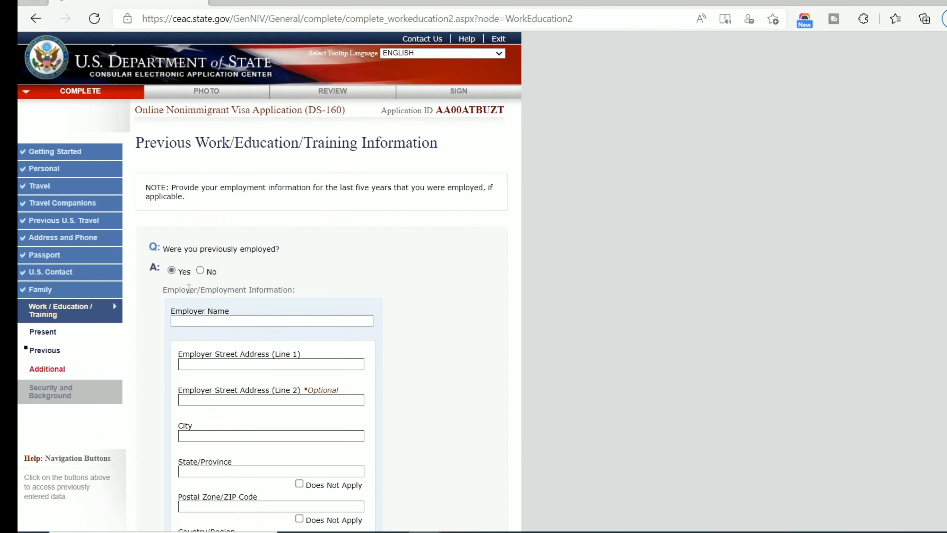
{"action": "left_click", "coordinate": [200, 271]}
{"action": "scroll", "coordinate": [221, 297], "scroll_direction": "down", "scroll_amount": 2}
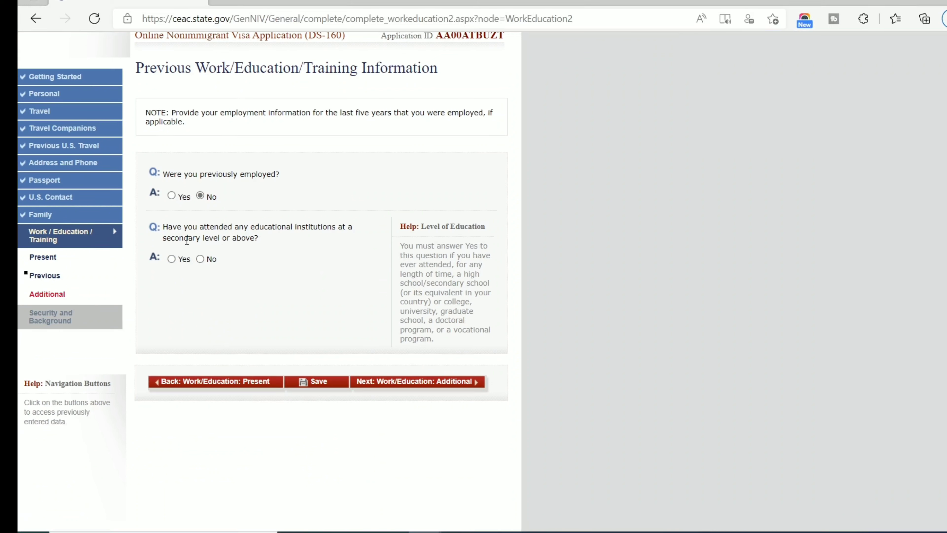
{"action": "left_click", "coordinate": [172, 259]}
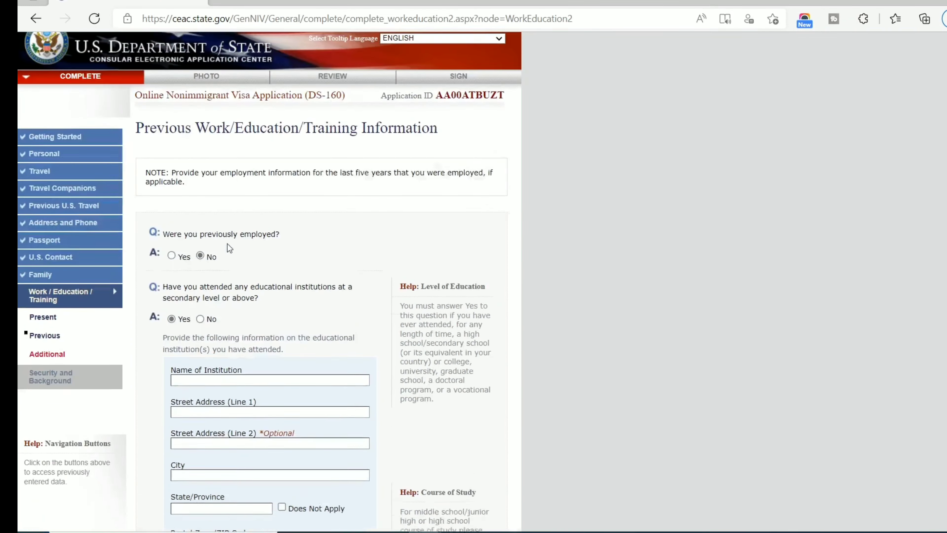
{"action": "scroll", "coordinate": [228, 247], "scroll_direction": "down", "scroll_amount": 4}
Enter institution UNILAG at YABA, LAGOS, with the postal code marked Does Not Apply.
{"action": "left_click", "coordinate": [233, 245]}
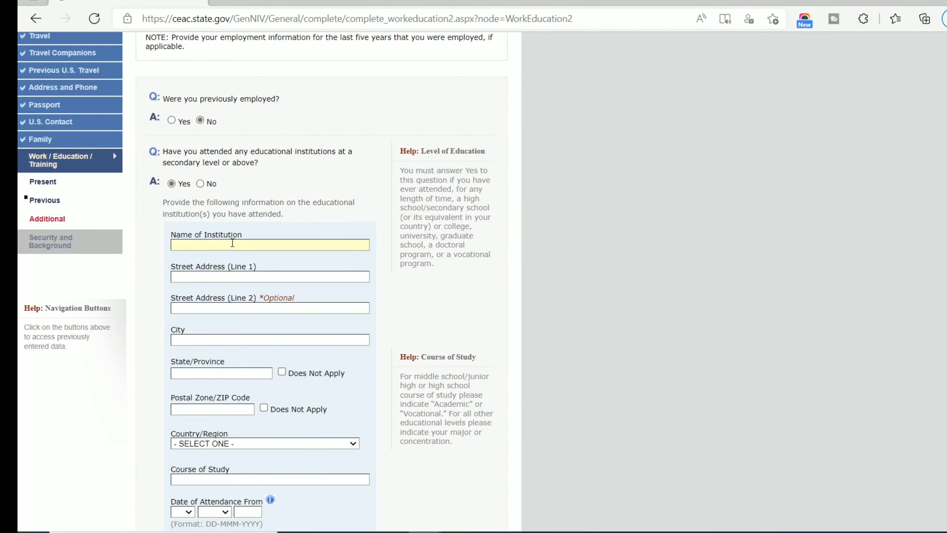
{"action": "type", "text": "UNILAG"}
{"action": "key", "text": "Tab"}
{"action": "key", "text": "Tab"}
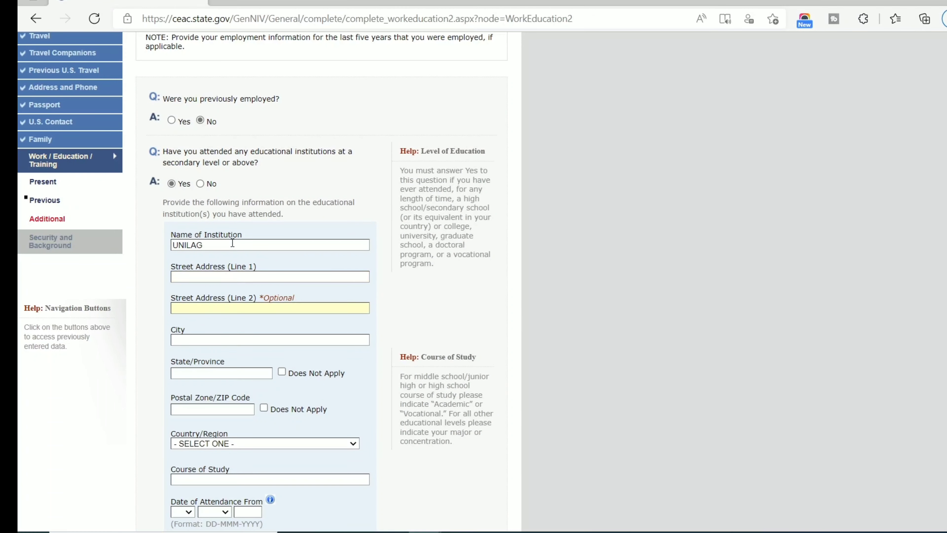
{"action": "key", "text": "shift+Tab"}
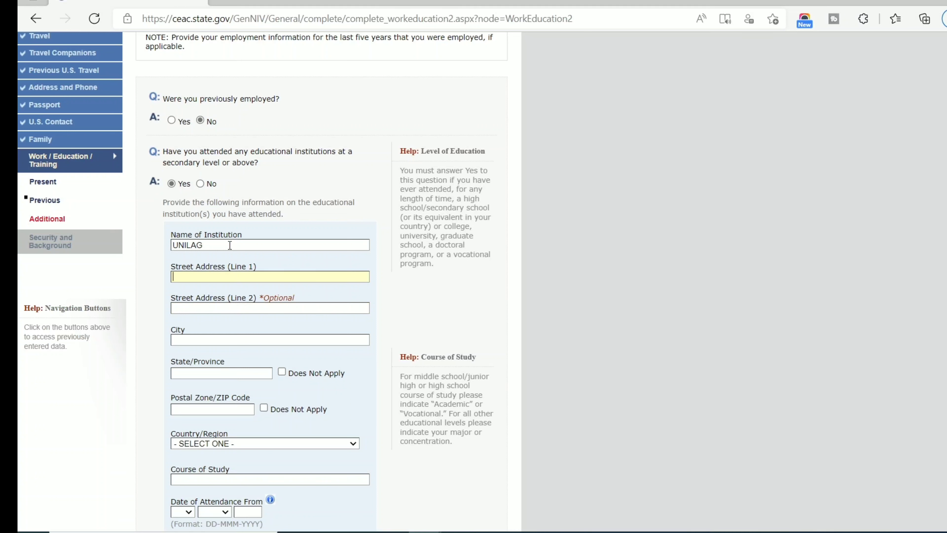
{"action": "type", "text": "YABA"}
{"action": "key", "text": "Tab"}
{"action": "key", "text": "Tab"}
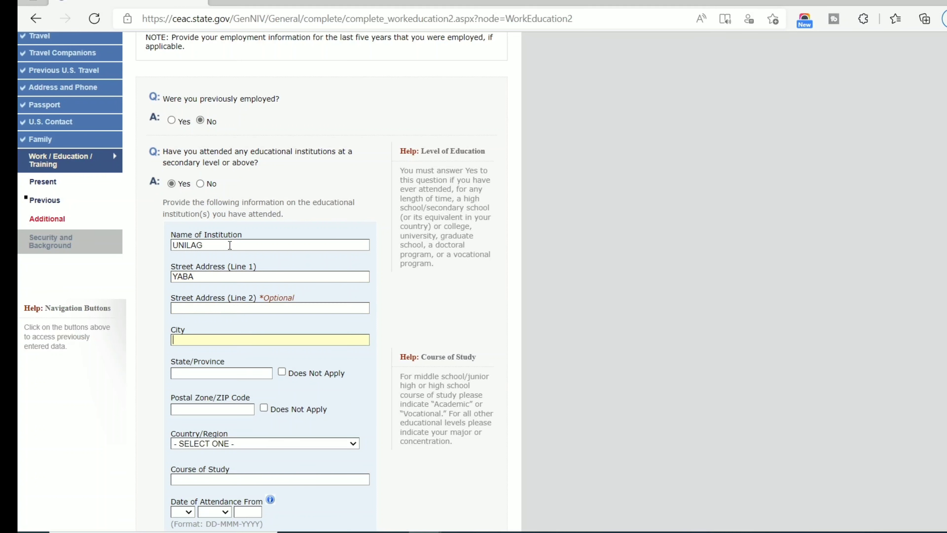
{"action": "type", "text": "YABA"}
{"action": "key", "text": "BackSpace"}
{"action": "key", "text": "BackSpace"}
{"action": "type", "text": "BA"}
{"action": "type", "text": "LAGOS"}
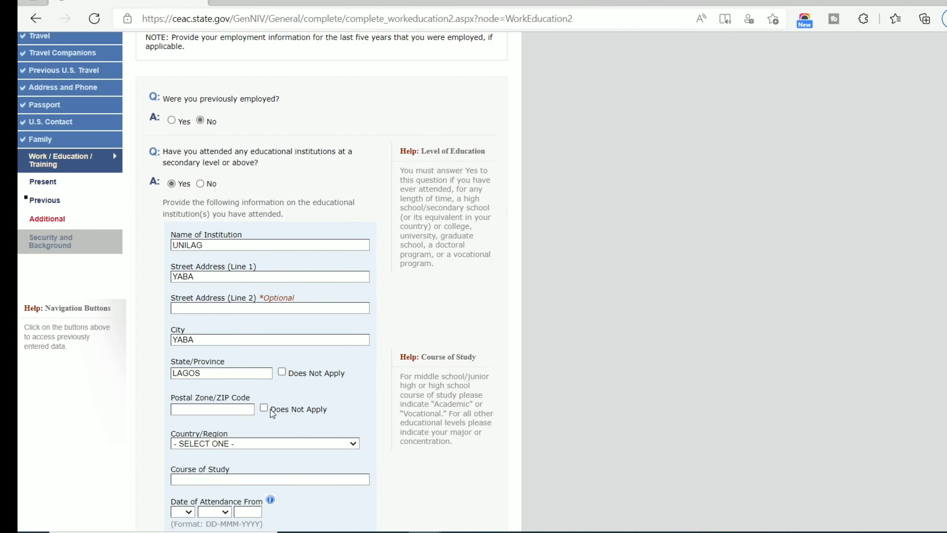
{"action": "double_click", "coordinate": [271, 410]}
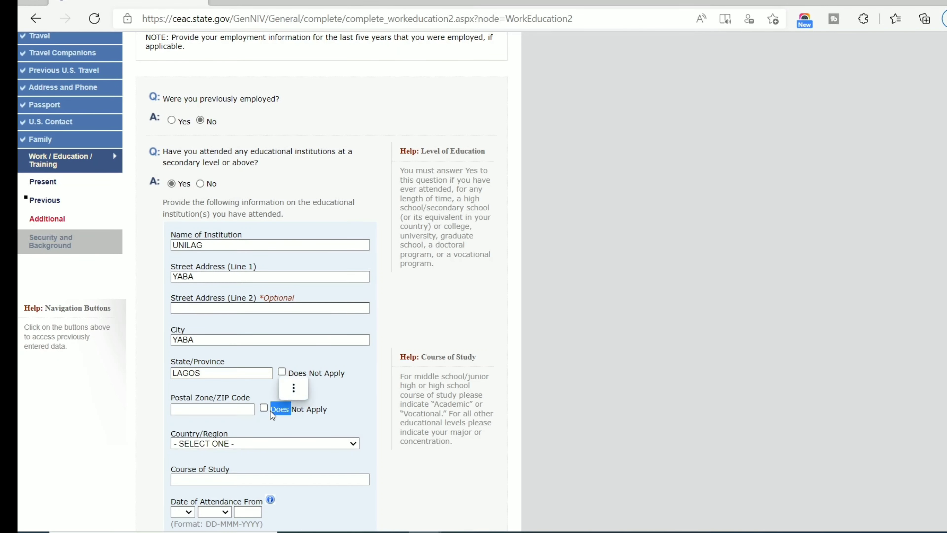
{"action": "left_click", "coordinate": [264, 409]}
Set the institution's country to NIGERIA and the course of study to COMPUTER SCIENCE.
{"action": "left_click", "coordinate": [250, 443]}
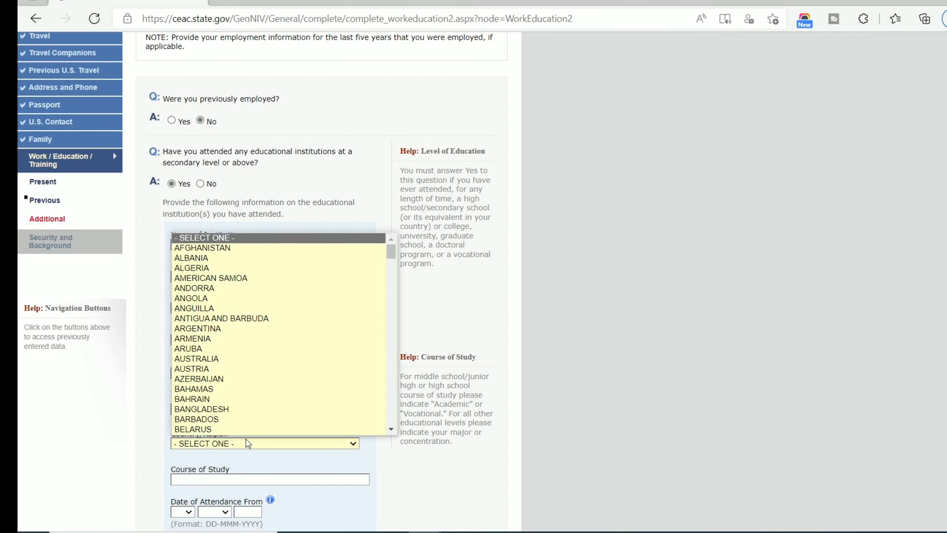
{"action": "key", "text": "n"}
{"action": "key", "text": "n"}
{"action": "key", "text": "n"}
{"action": "key", "text": "n"}
{"action": "key", "text": "n"}
{"action": "key", "text": "n"}
{"action": "key", "text": "n"}
{"action": "key", "text": "n"}
{"action": "key", "text": "n"}
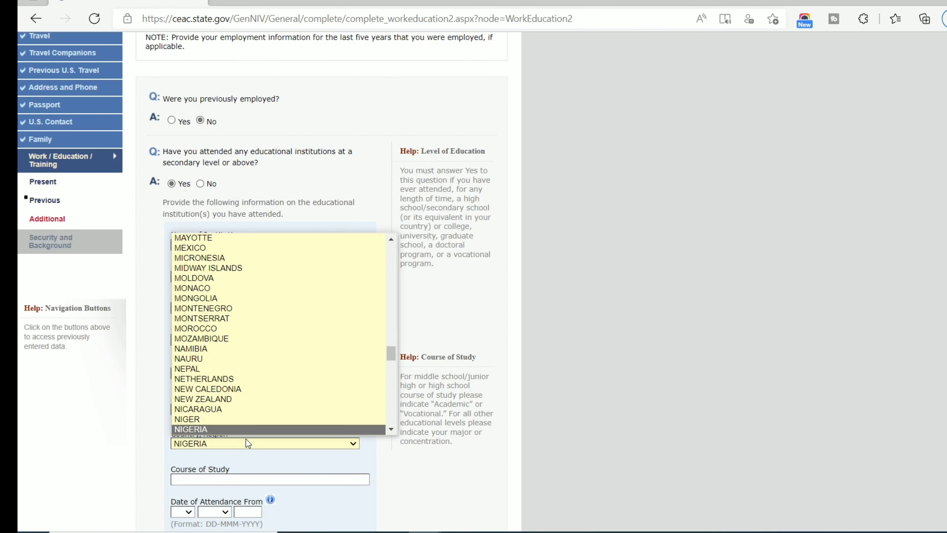
{"action": "key", "text": "Return"}
{"action": "scroll", "coordinate": [220, 444], "scroll_direction": "down", "scroll_amount": 5}
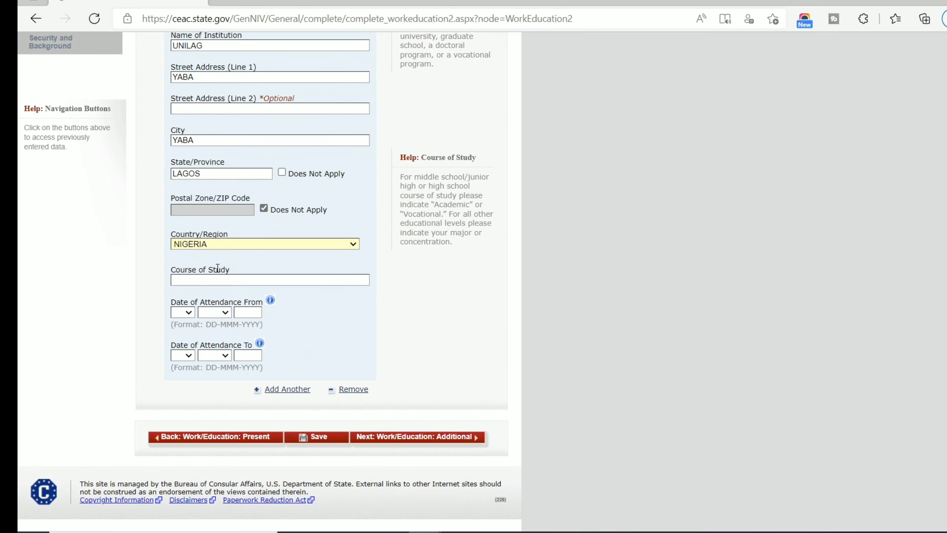
{"action": "left_click", "coordinate": [218, 278]}
{"action": "type", "text": "COMPUTER SCIENCE"}
{"action": "key", "text": "Tab"}
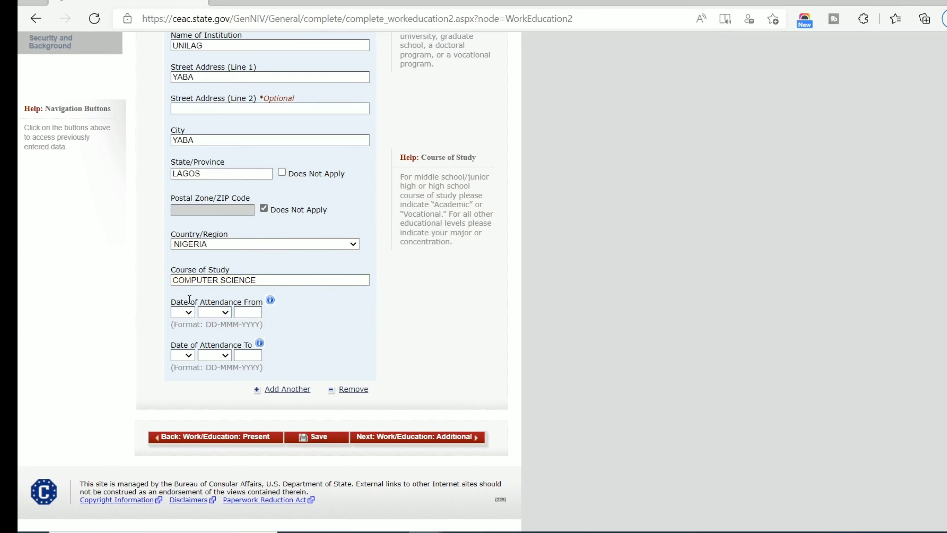
Set the attendance start date to 04 APR 1990.
{"action": "left_click", "coordinate": [186, 314]}
{"action": "left_click", "coordinate": [183, 364]}
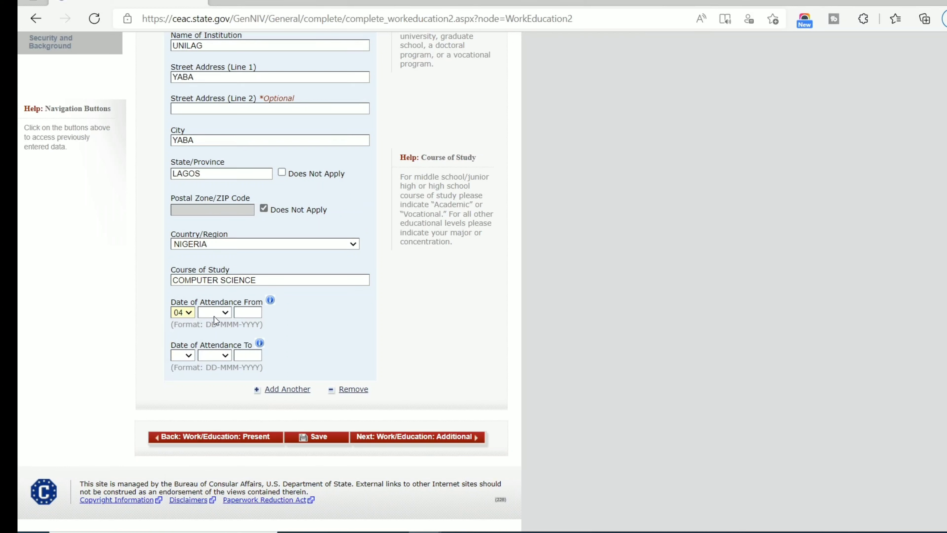
{"action": "left_click", "coordinate": [220, 312]}
{"action": "left_click", "coordinate": [208, 367]}
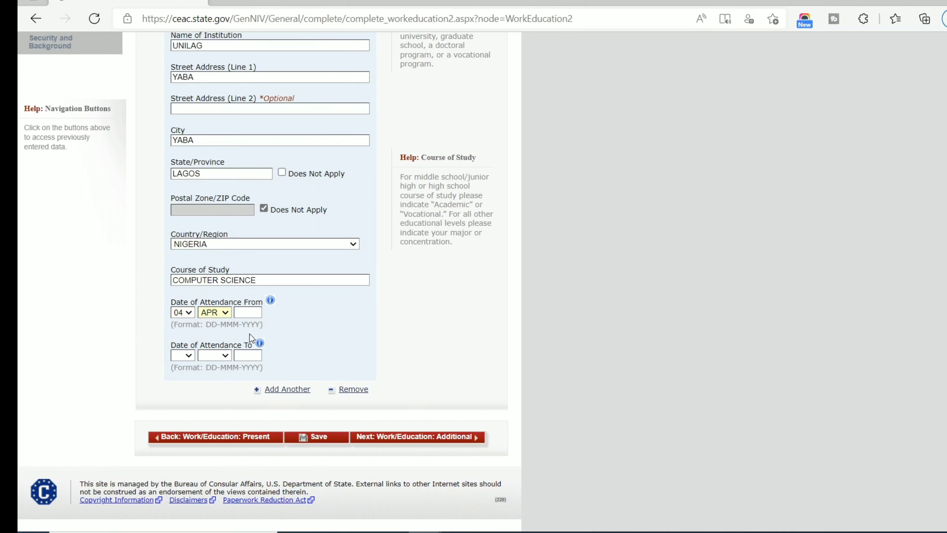
{"action": "left_click", "coordinate": [257, 315]}
{"action": "type", "text": "1"}
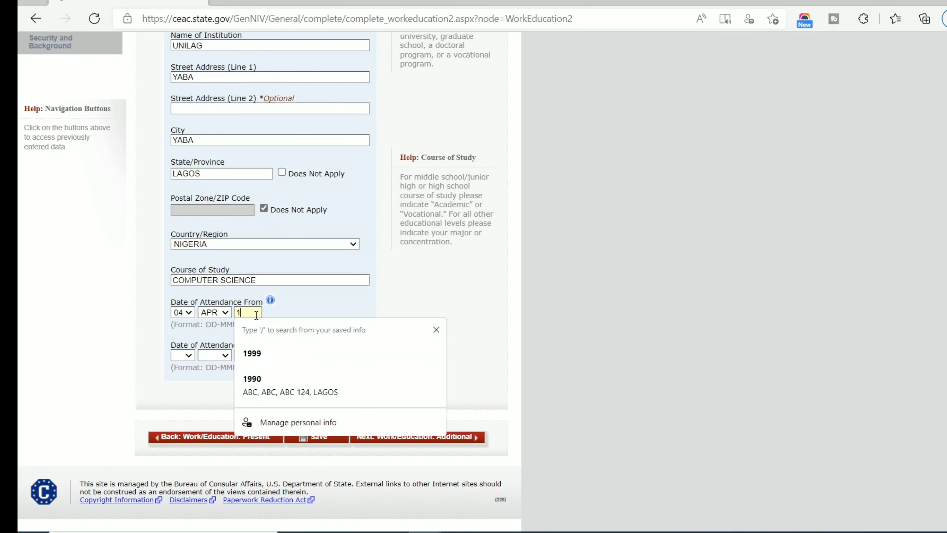
{"action": "type", "text": "990"}
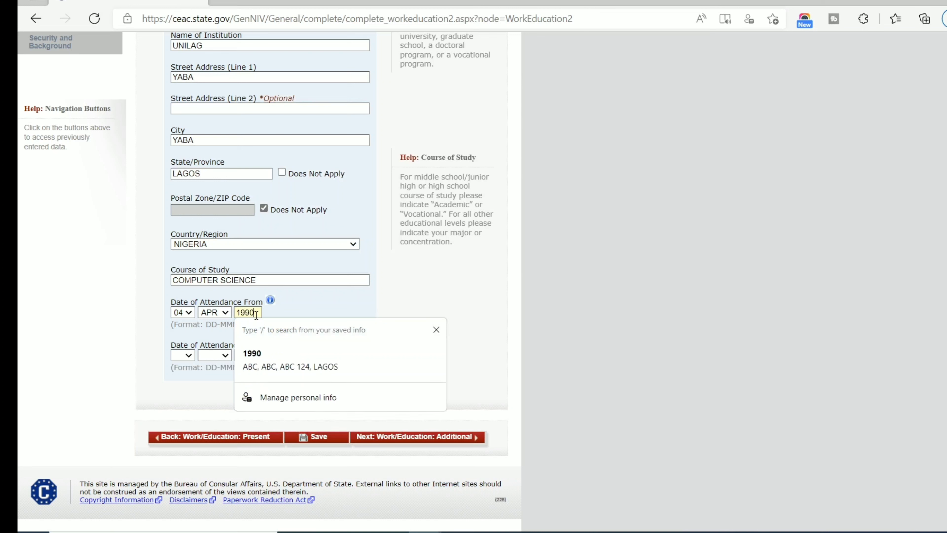
{"action": "left_click", "coordinate": [182, 355]}
Set the attendance end date to 11 APR 1996.
{"action": "left_click", "coordinate": [182, 355]}
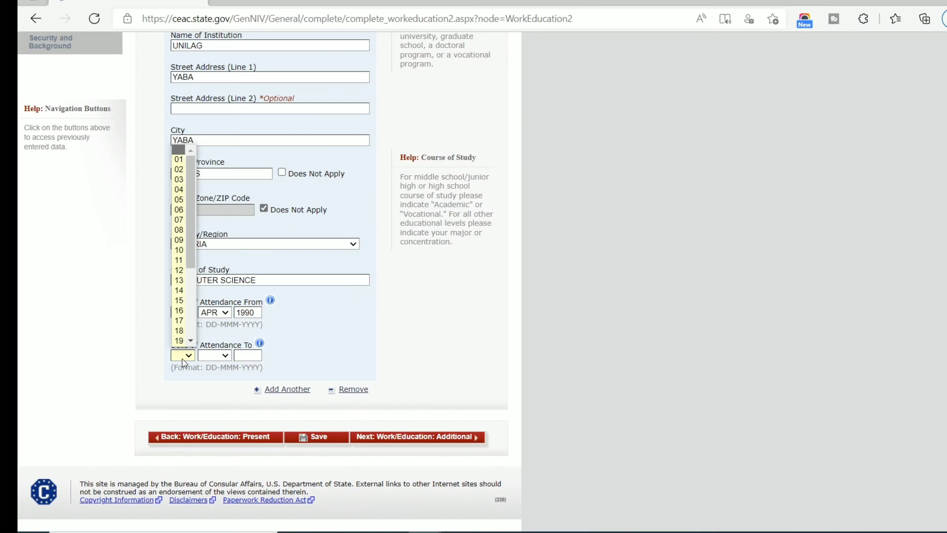
{"action": "left_click", "coordinate": [180, 260]}
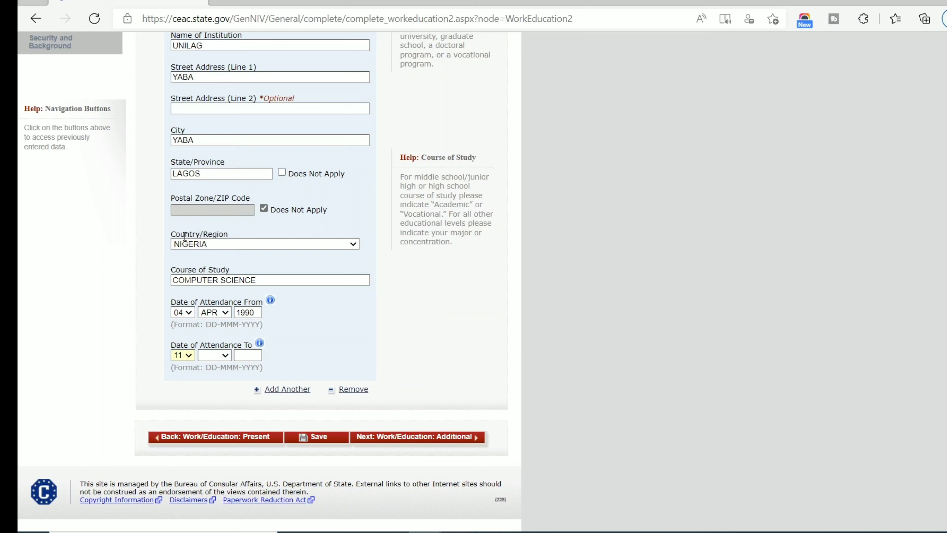
{"action": "left_click", "coordinate": [212, 357]}
{"action": "left_click", "coordinate": [222, 412]}
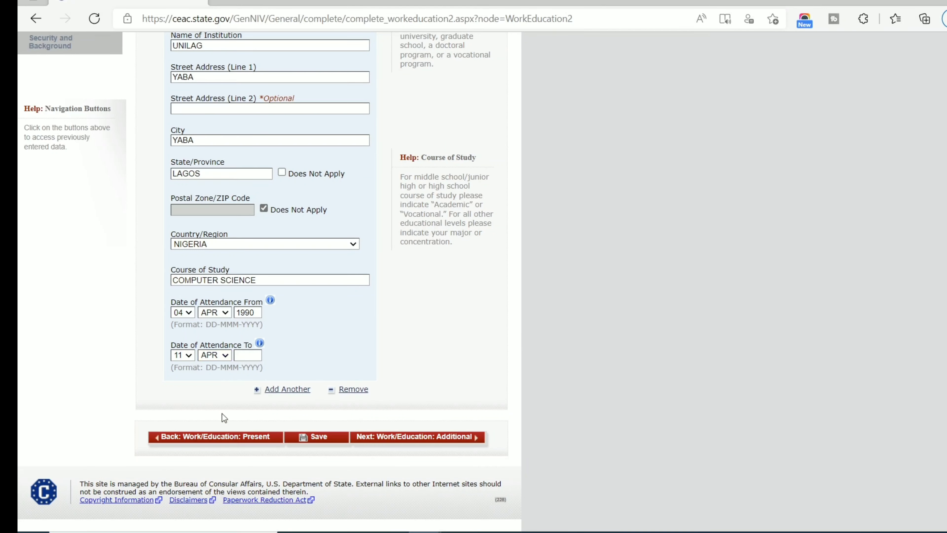
{"action": "scroll", "coordinate": [222, 413], "scroll_direction": "up", "scroll_amount": 7}
{"action": "scroll", "coordinate": [222, 413], "scroll_direction": "down", "scroll_amount": 6}
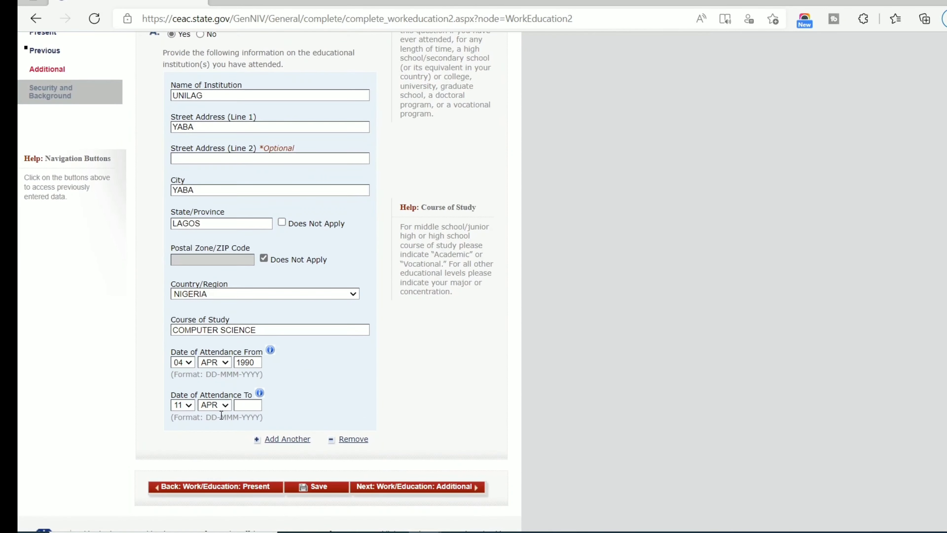
{"action": "double_click", "coordinate": [220, 406]}
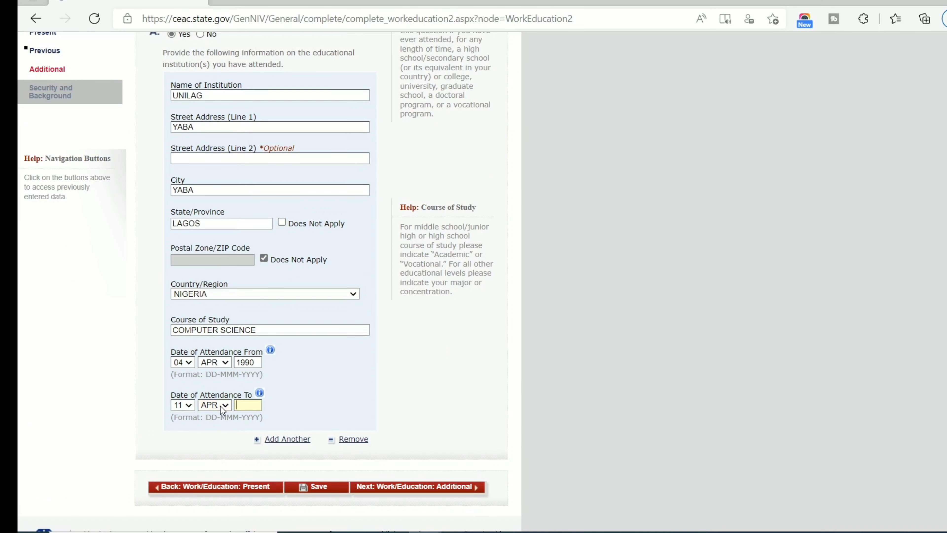
{"action": "type", "text": "19"}
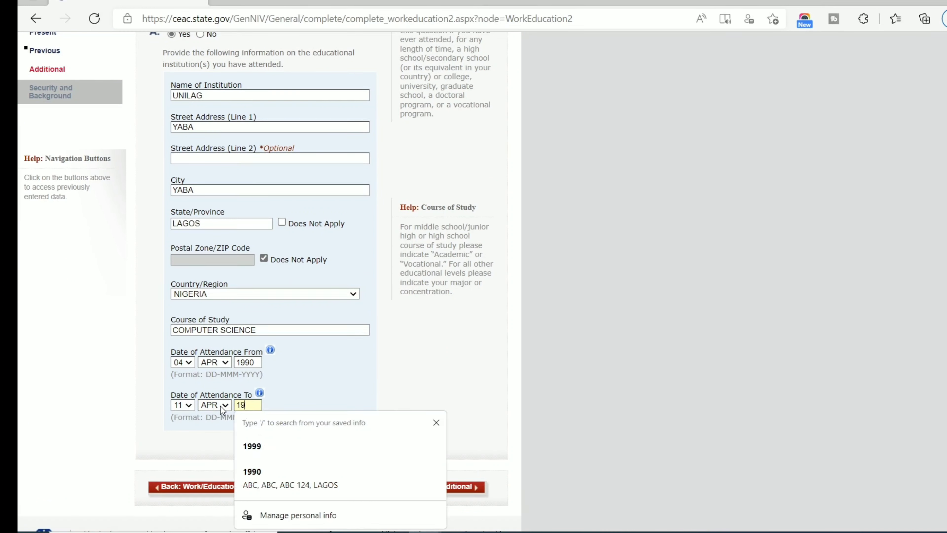
{"action": "type", "text": "96"}
{"action": "scroll", "coordinate": [242, 410], "scroll_direction": "down", "scroll_amount": 1}
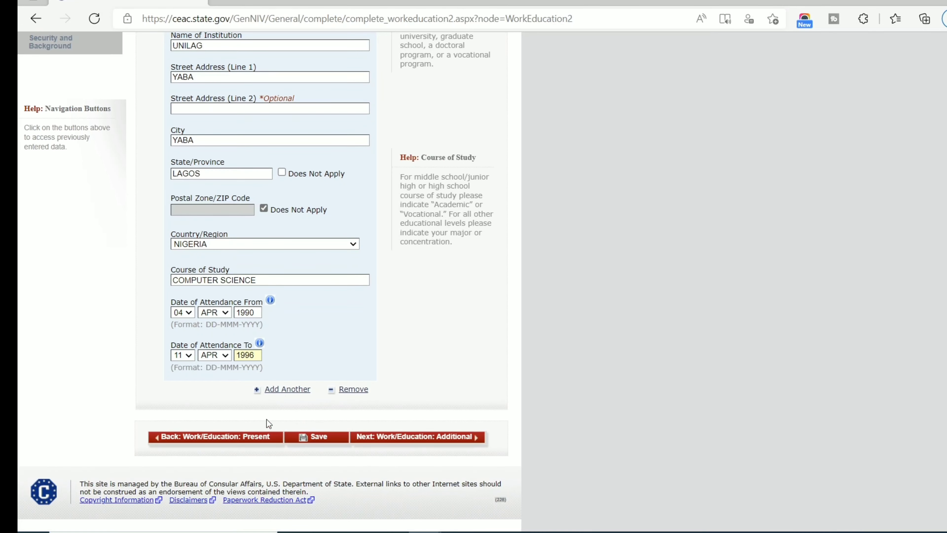
Continue to Additional Work/Education and record membership of the HAUSA clan.
{"action": "left_click", "coordinate": [448, 438]}
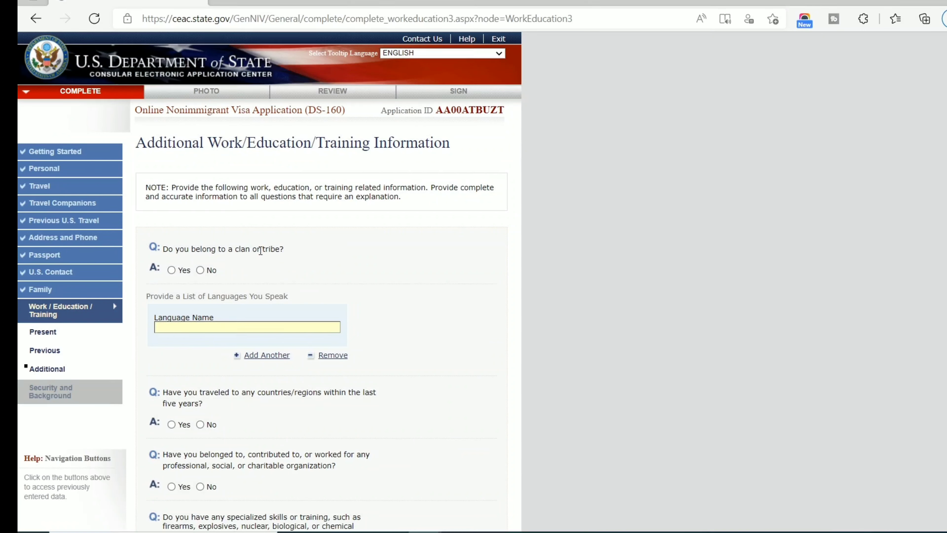
{"action": "left_click", "coordinate": [184, 271]}
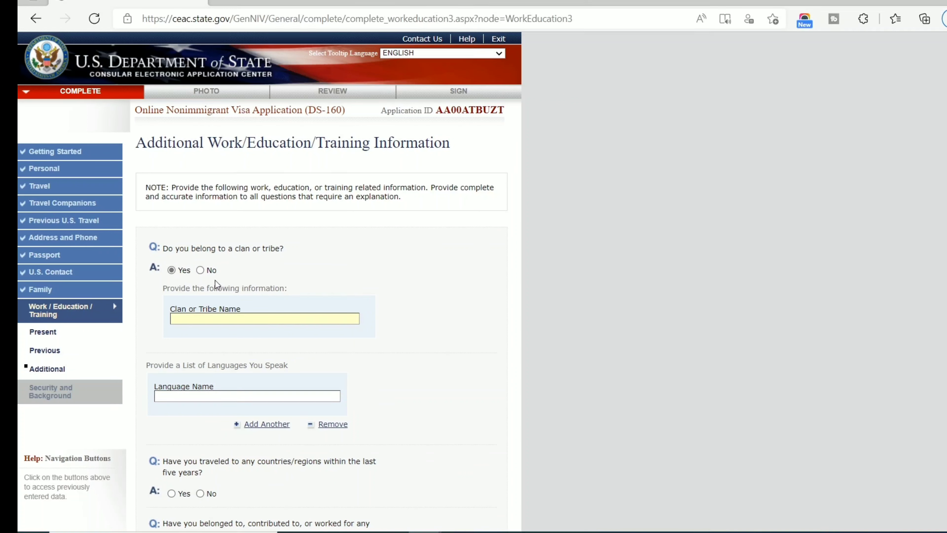
{"action": "type", "text": "HAUSA"}
{"action": "key", "text": "Tab"}
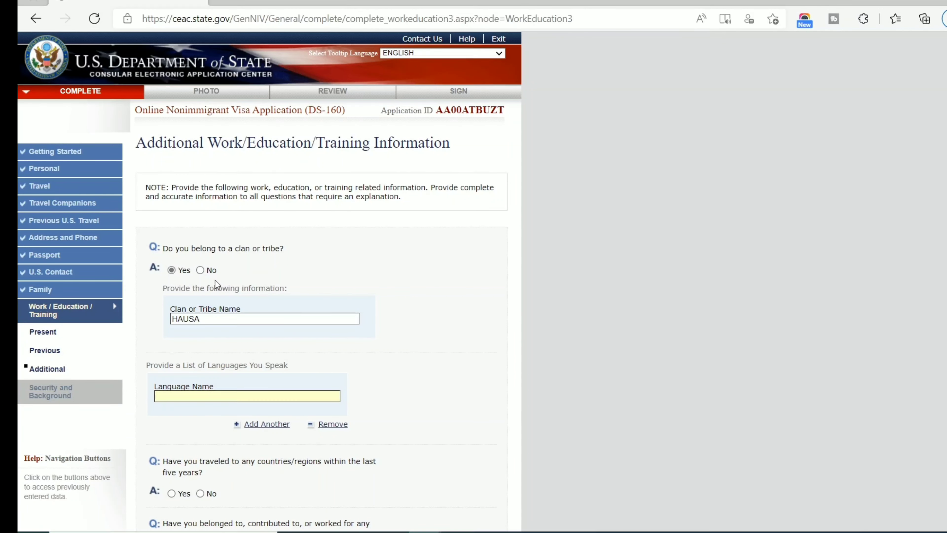
List FULANI, ENGLISH and FRENCH as spoken languages.
{"action": "scroll", "coordinate": [198, 276], "scroll_direction": "down", "scroll_amount": 6}
{"action": "scroll", "coordinate": [193, 277], "scroll_direction": "up", "scroll_amount": 2}
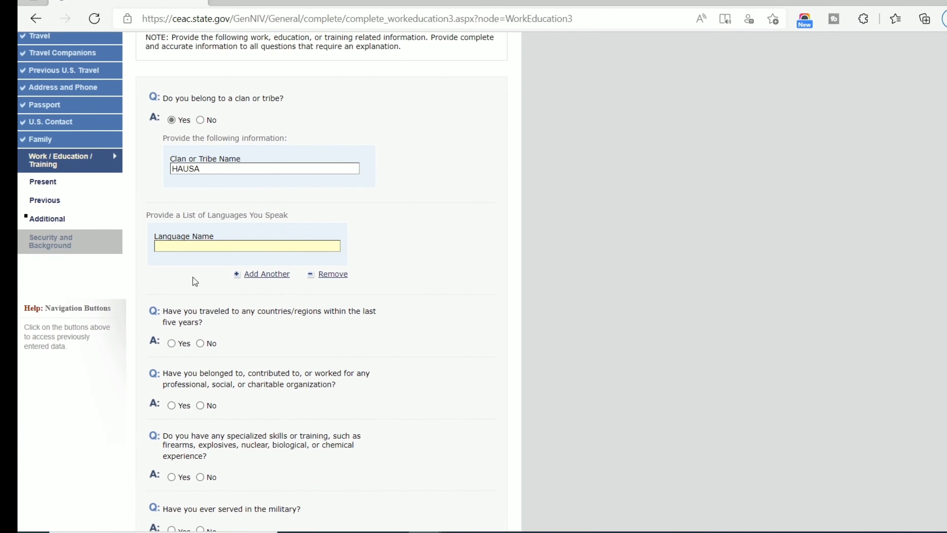
{"action": "type", "text": "FULANI"}
{"action": "left_click", "coordinate": [268, 275]}
{"action": "scroll", "coordinate": [217, 270], "scroll_direction": "down", "scroll_amount": 4}
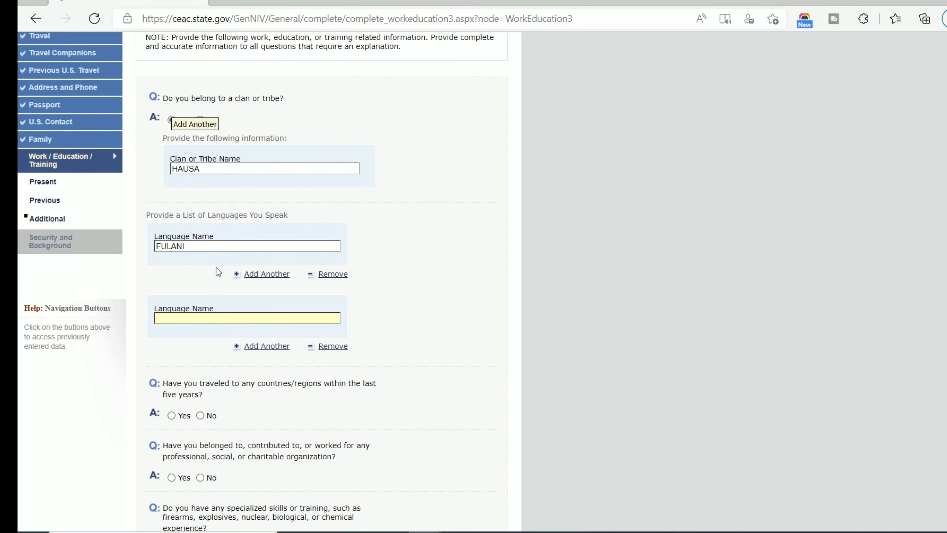
{"action": "type", "text": "ENGLISH"}
{"action": "left_click", "coordinate": [251, 345]}
{"action": "scroll", "coordinate": [234, 318], "scroll_direction": "down", "scroll_amount": 6}
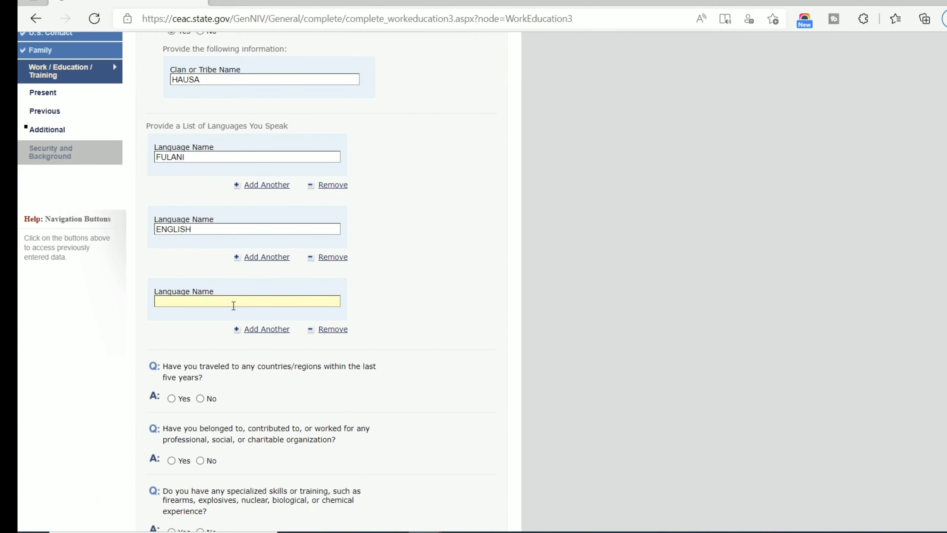
{"action": "type", "text": "S"}
{"action": "key", "text": "BackSpace"}
{"action": "type", "text": "FRENCH"}
Add IGBO as a fourth language, leaving another empty language entry below it.
{"action": "left_click", "coordinate": [261, 330]}
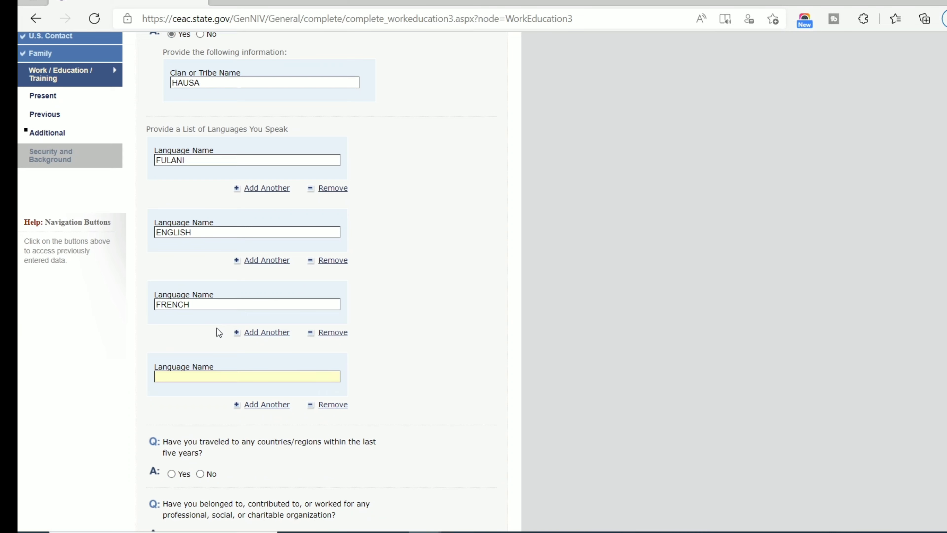
{"action": "scroll", "coordinate": [216, 328], "scroll_direction": "down", "scroll_amount": 4}
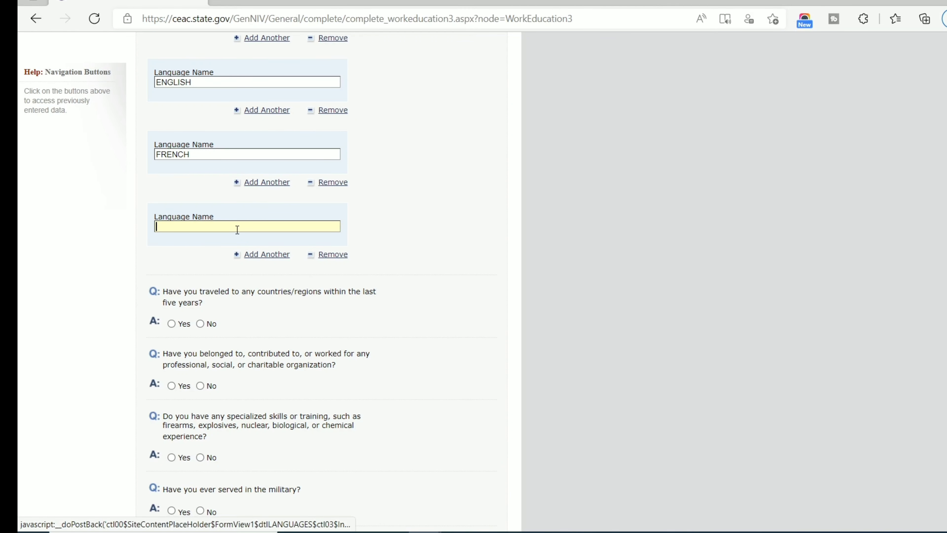
{"action": "type", "text": "IGO"}
{"action": "key", "text": "BackSpace"}
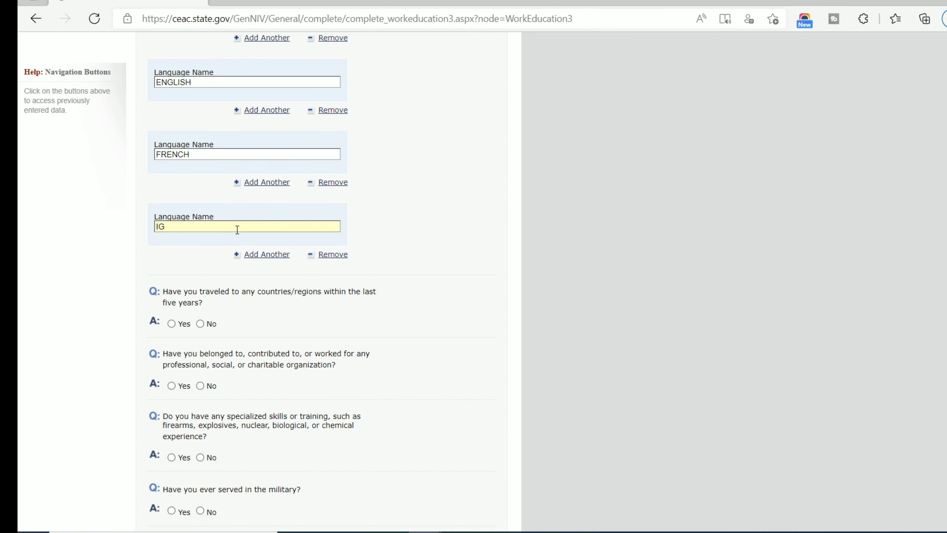
{"action": "type", "text": "BO"}
{"action": "left_click", "coordinate": [263, 255]}
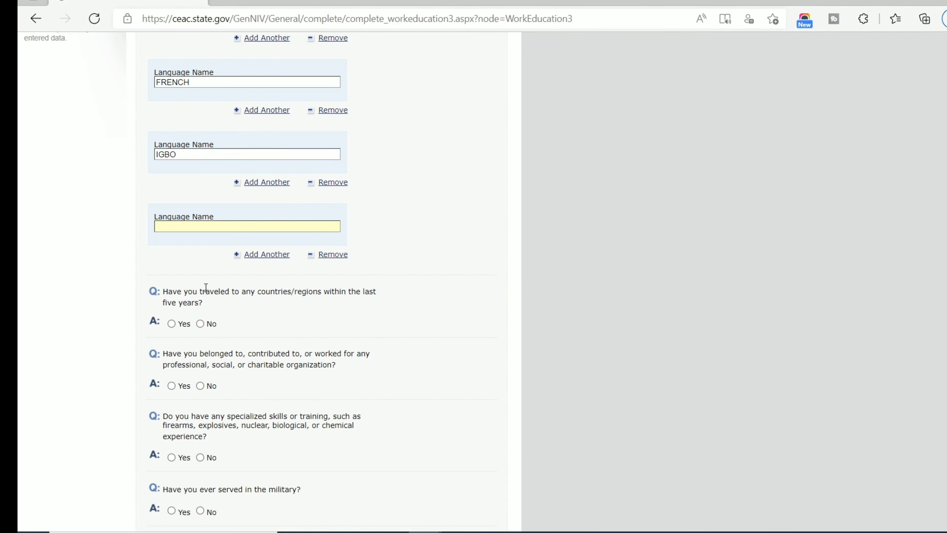
{"action": "scroll", "coordinate": [223, 269], "scroll_direction": "down", "scroll_amount": 4}
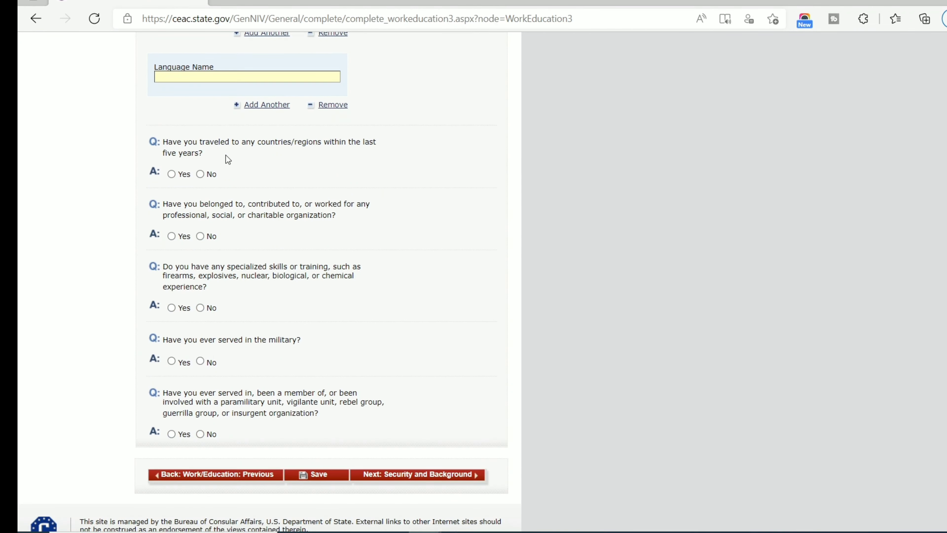
Record travel to UNITED ARAB EMIRATES in the last five years and answer No to military service.
{"action": "left_click", "coordinate": [171, 174]}
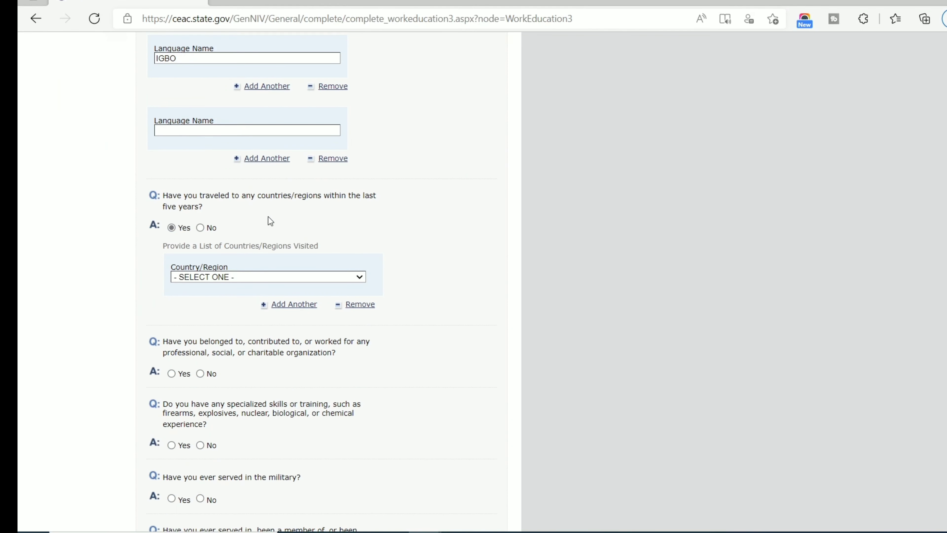
{"action": "scroll", "coordinate": [268, 217], "scroll_direction": "down", "scroll_amount": 2}
{"action": "left_click", "coordinate": [229, 203]}
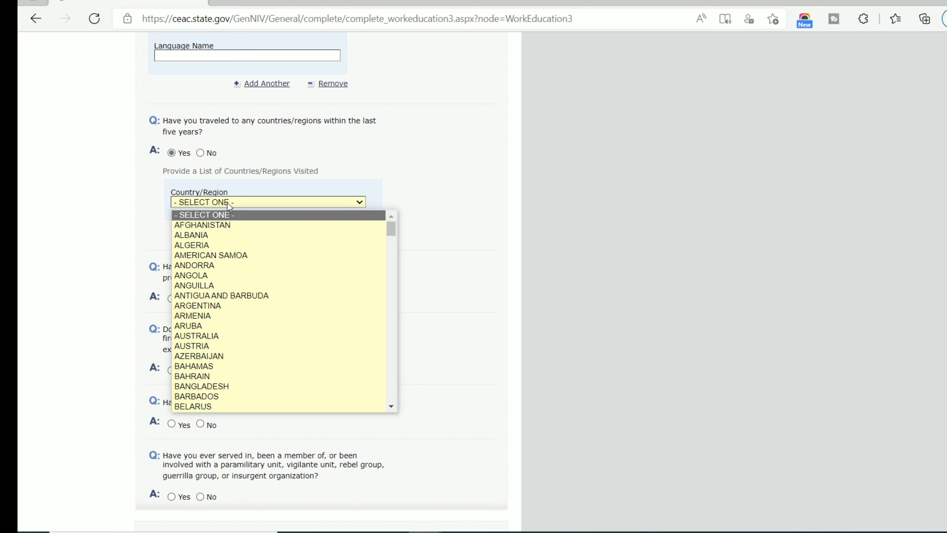
{"action": "key", "text": "u"}
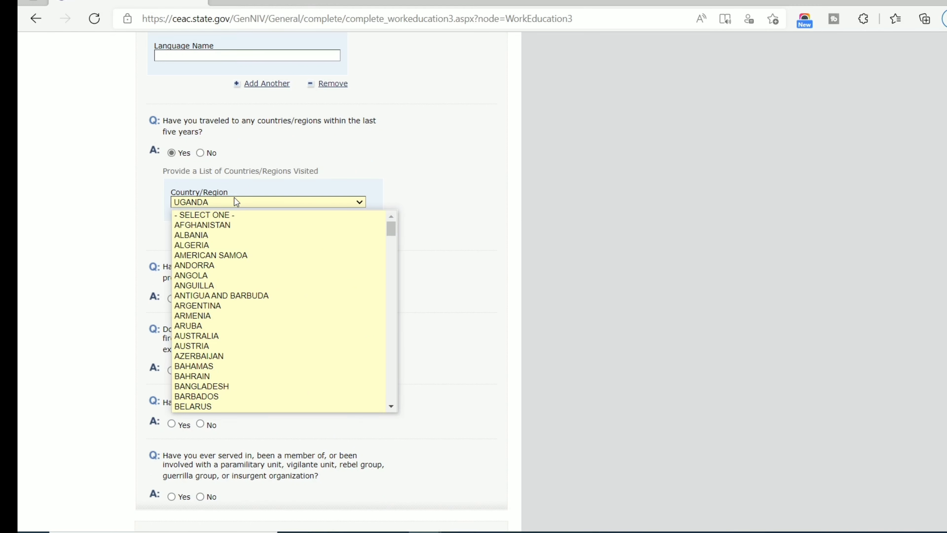
{"action": "key", "text": "Down"}
{"action": "key", "text": "Down"}
{"action": "key", "text": "Down"}
{"action": "key", "text": "Down"}
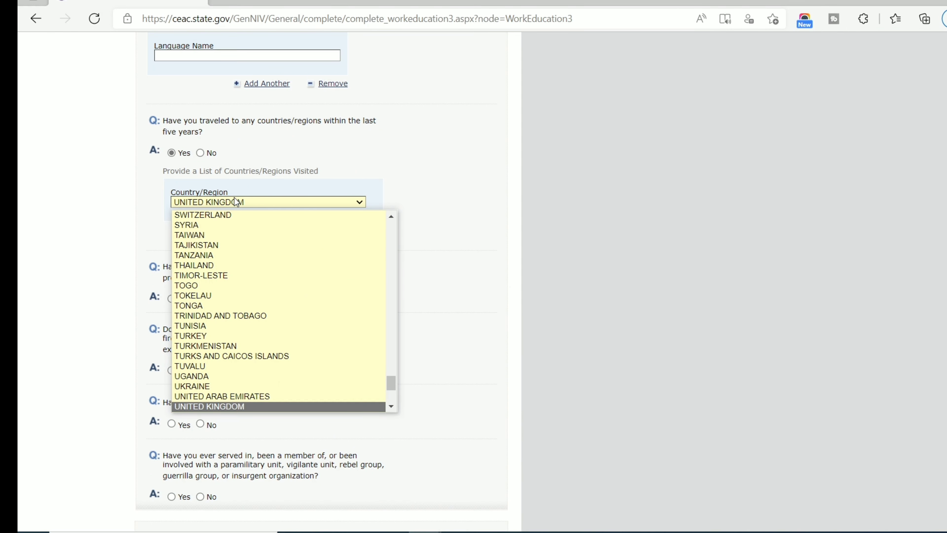
{"action": "key", "text": "Up"}
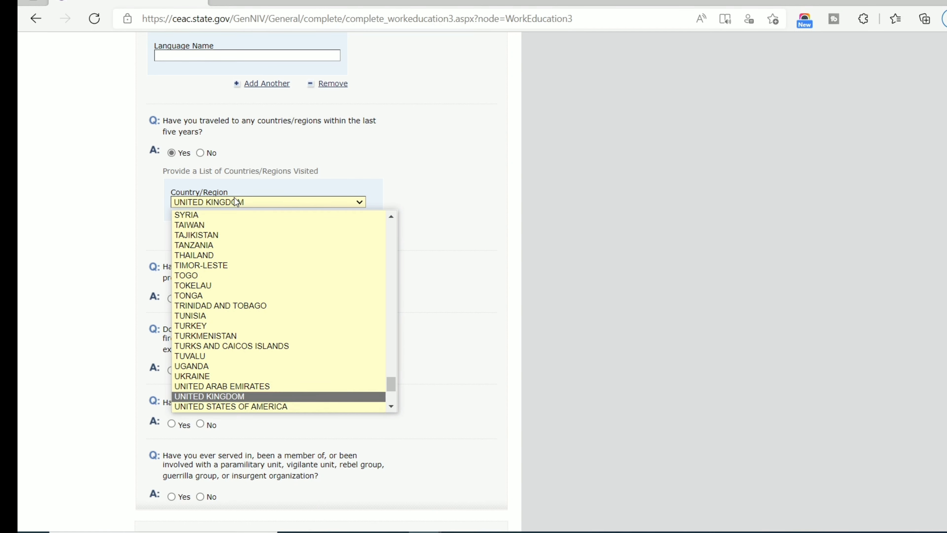
{"action": "key", "text": "Up"}
{"action": "key", "text": "Return"}
{"action": "scroll", "coordinate": [272, 199], "scroll_direction": "down", "scroll_amount": 2}
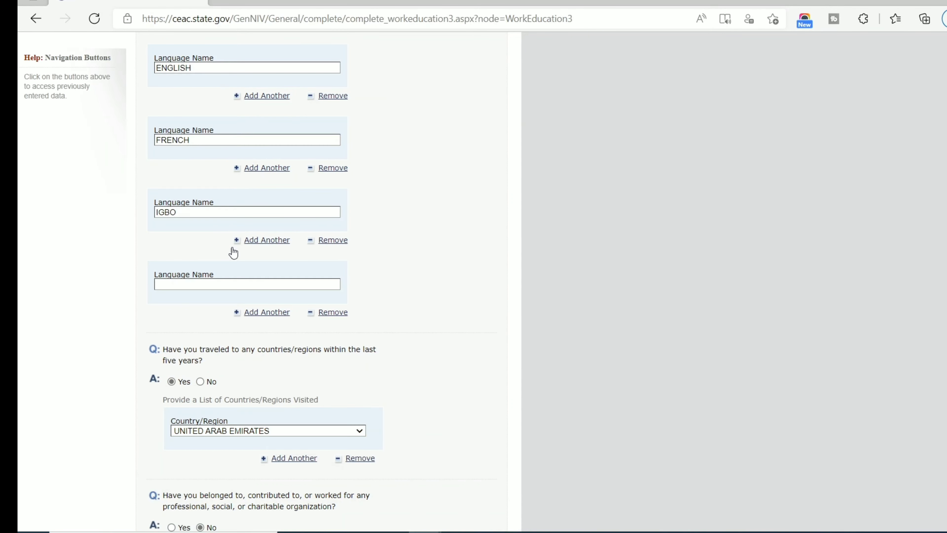
{"action": "scroll", "coordinate": [223, 254], "scroll_direction": "down", "scroll_amount": 1}
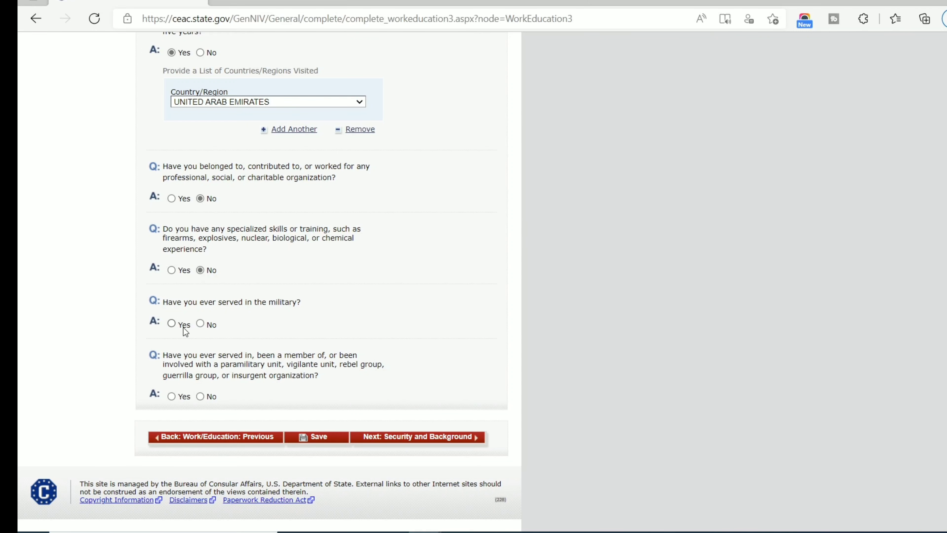
{"action": "left_click", "coordinate": [208, 323]}
Submit the Additional Work/Education page, which flags the incomplete Language Name.
{"action": "left_click", "coordinate": [433, 436]}
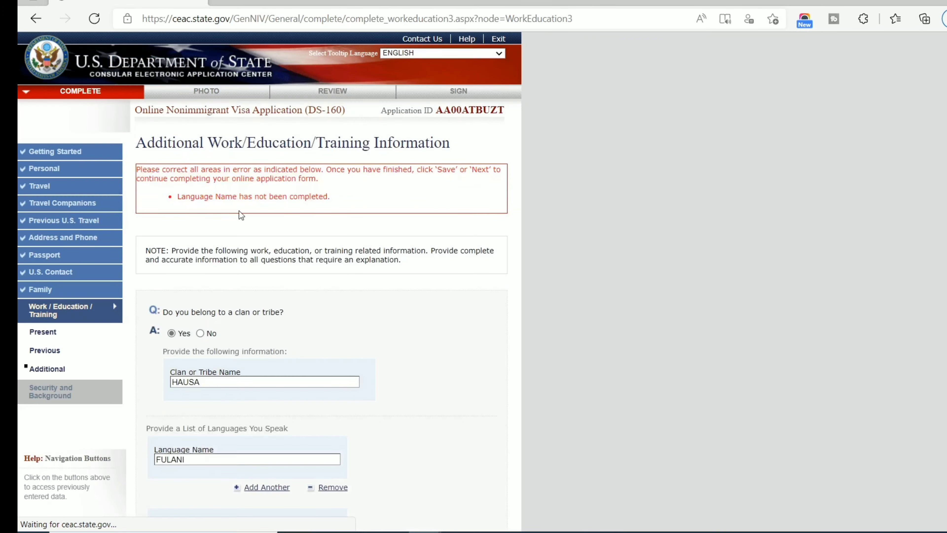
{"action": "scroll", "coordinate": [233, 211], "scroll_direction": "down", "scroll_amount": 4}
{"action": "scroll", "coordinate": [234, 213], "scroll_direction": "up", "scroll_amount": 4}
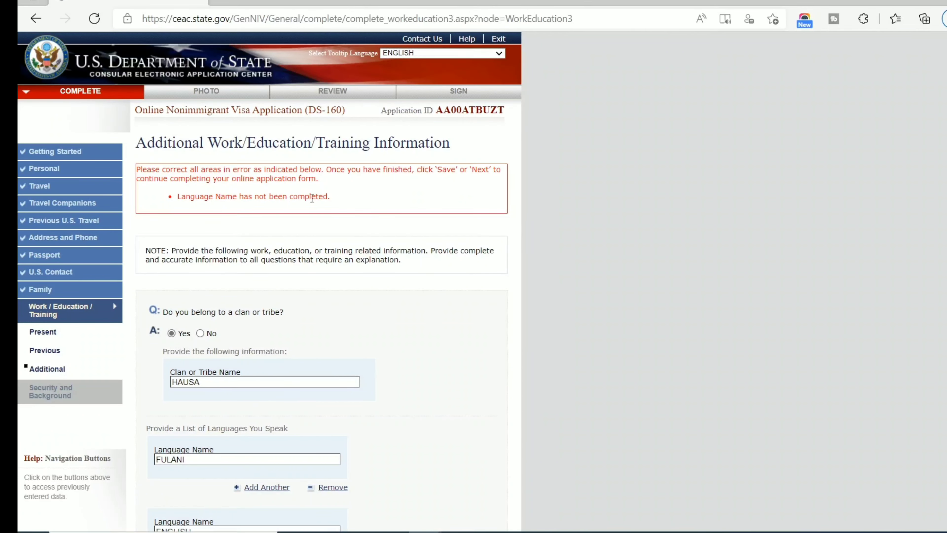
{"action": "scroll", "coordinate": [320, 198], "scroll_direction": "down", "scroll_amount": 12}
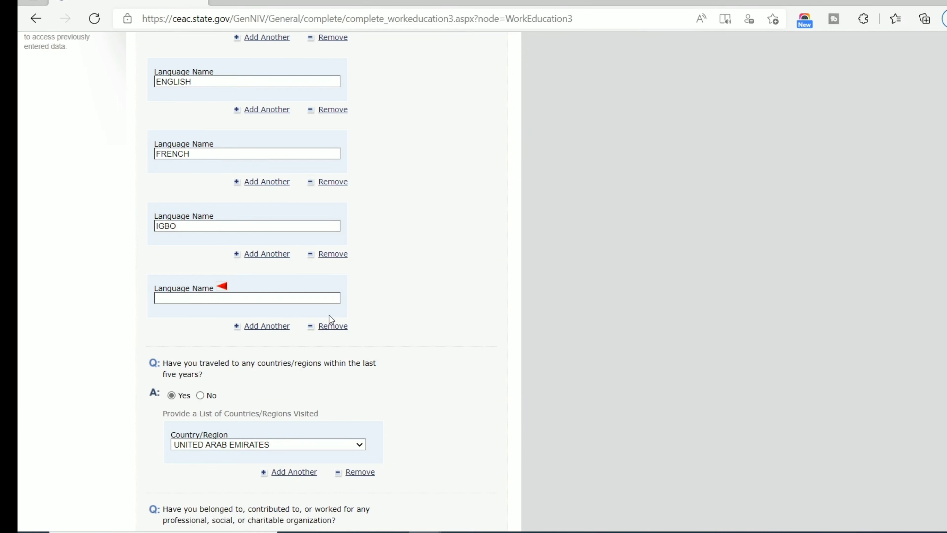
Remove the empty language entry and resubmit to reach Security and Background Part 1.
{"action": "left_click", "coordinate": [324, 327]}
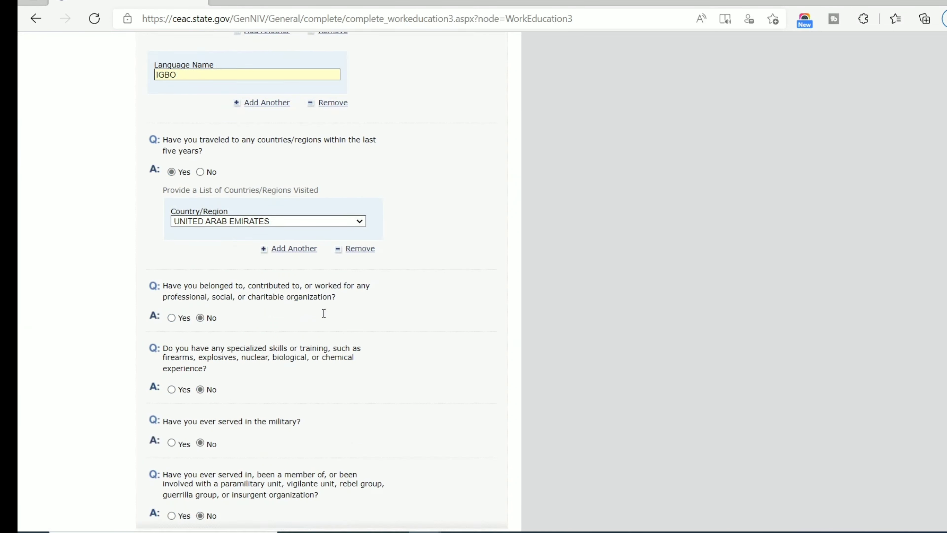
{"action": "scroll", "coordinate": [323, 313], "scroll_direction": "down", "scroll_amount": 1}
{"action": "scroll", "coordinate": [323, 313], "scroll_direction": "up", "scroll_amount": 2}
{"action": "scroll", "coordinate": [324, 317], "scroll_direction": "down", "scroll_amount": 3}
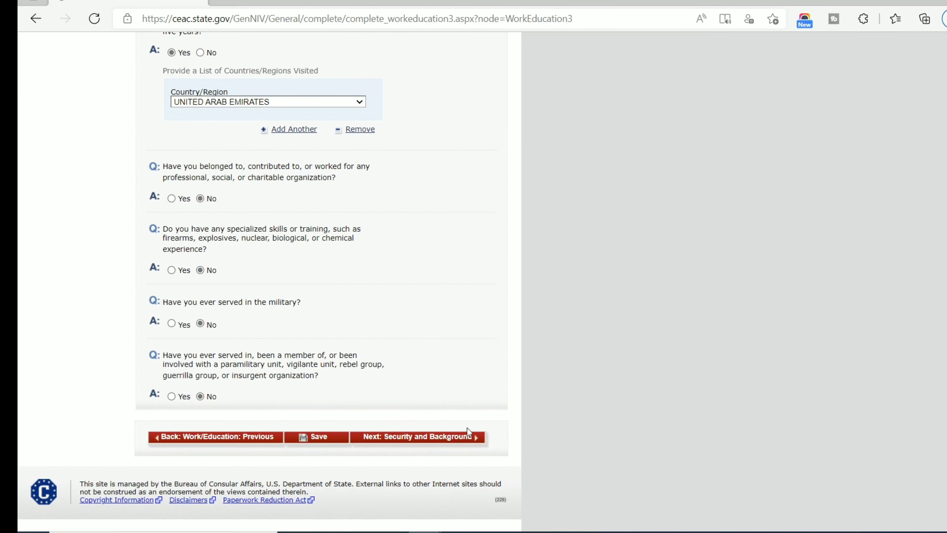
{"action": "left_click", "coordinate": [453, 444]}
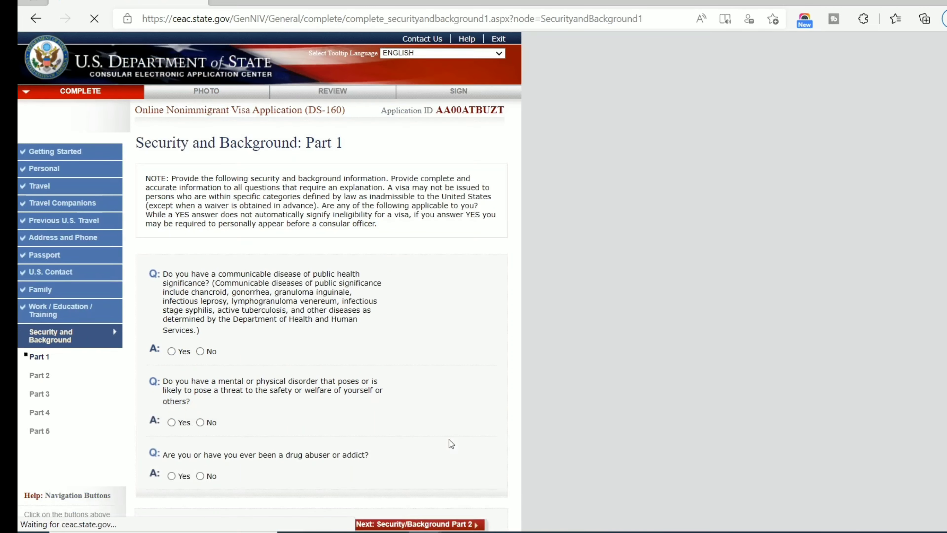
Answer No to the Part 1 communicable disease, mental disorder and drug abuse questions.
{"action": "scroll", "coordinate": [307, 304], "scroll_direction": "down", "scroll_amount": 3}
{"action": "scroll", "coordinate": [307, 304], "scroll_direction": "up", "scroll_amount": 2}
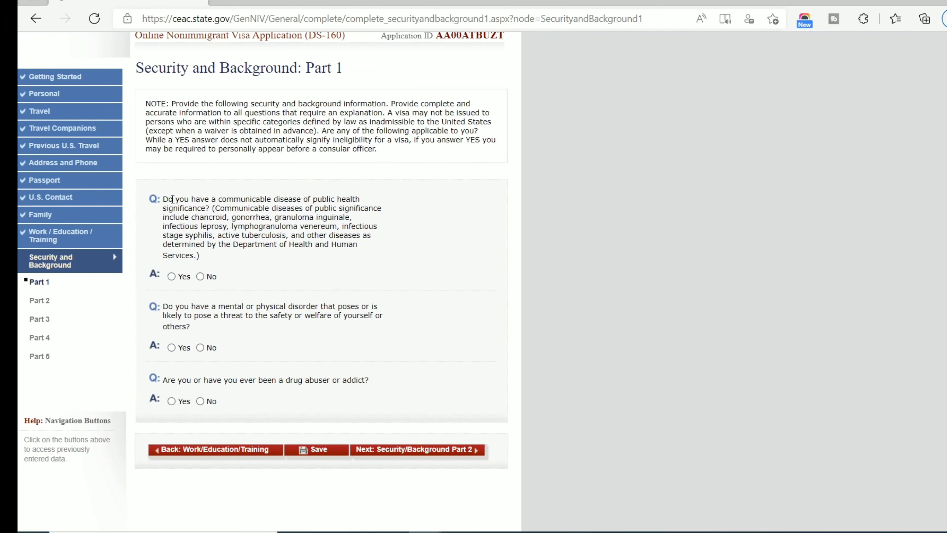
{"action": "left_click", "coordinate": [200, 276]}
{"action": "scroll", "coordinate": [183, 247], "scroll_direction": "down", "scroll_amount": 2}
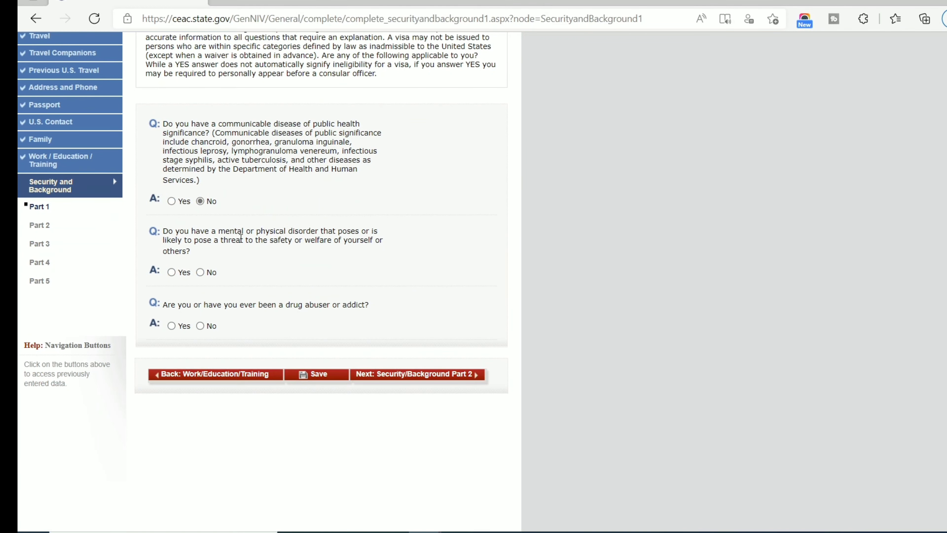
{"action": "left_click", "coordinate": [201, 272]}
{"action": "left_click", "coordinate": [201, 326]}
On Part 2, answer No to arrest, controlled substance, prostitution, money laundering and trafficking questions.
{"action": "left_click", "coordinate": [418, 379]}
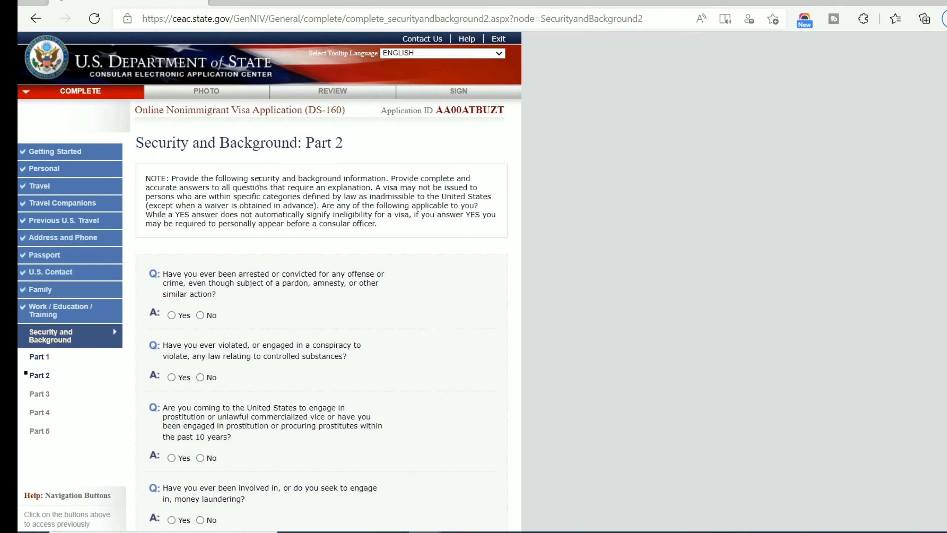
{"action": "scroll", "coordinate": [220, 242], "scroll_direction": "down", "scroll_amount": 4}
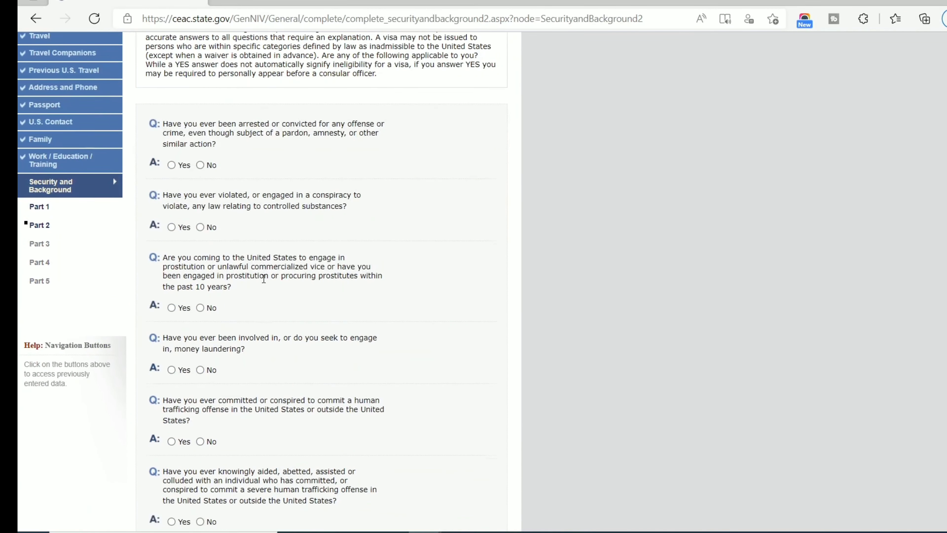
{"action": "left_click", "coordinate": [200, 165]}
{"action": "left_click", "coordinate": [206, 227]}
{"action": "scroll", "coordinate": [258, 244], "scroll_direction": "down", "scroll_amount": 2}
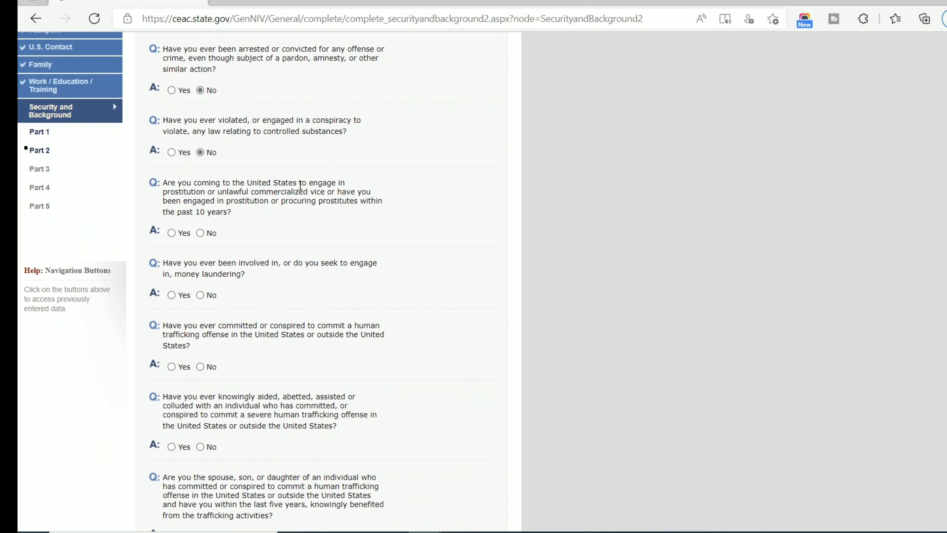
{"action": "left_click", "coordinate": [201, 233]}
{"action": "scroll", "coordinate": [200, 240], "scroll_direction": "down", "scroll_amount": 2}
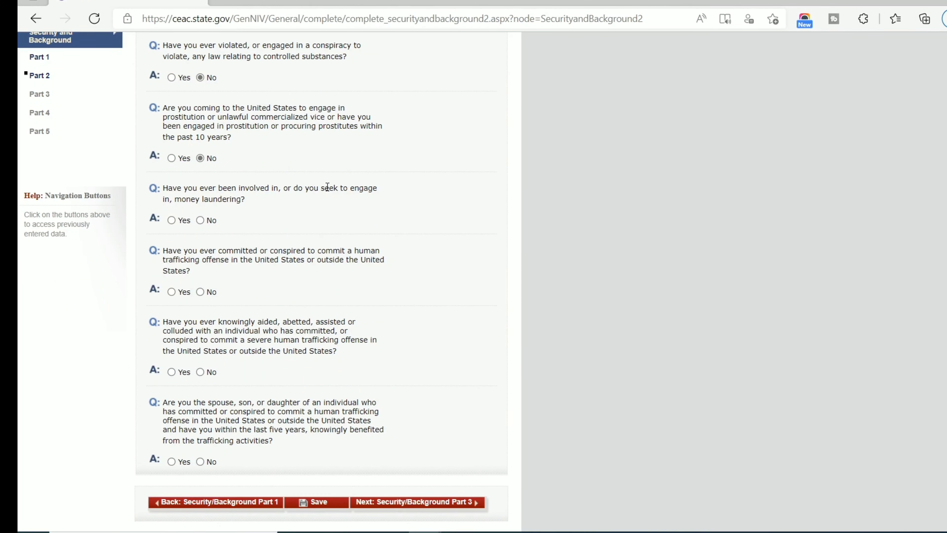
{"action": "left_click", "coordinate": [200, 220]}
{"action": "scroll", "coordinate": [201, 222], "scroll_direction": "down", "scroll_amount": 2}
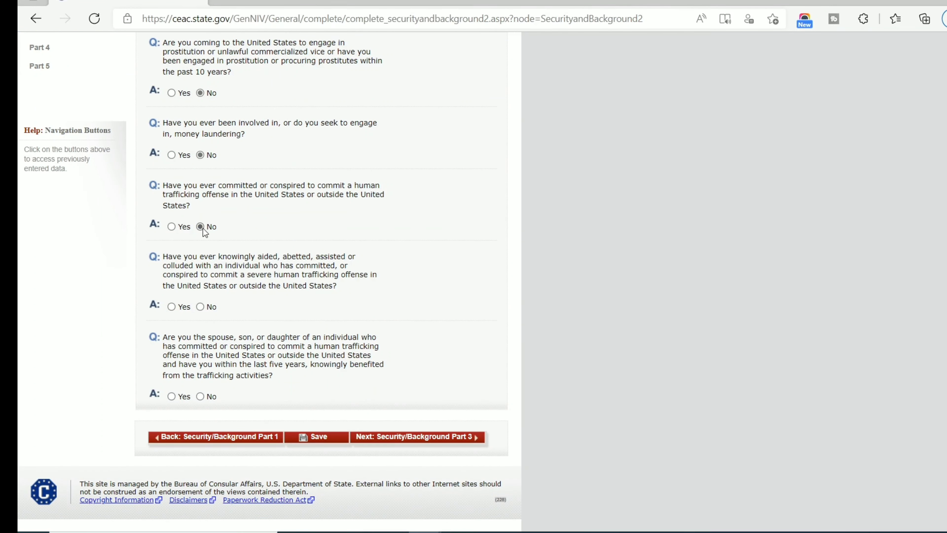
{"action": "left_click", "coordinate": [201, 307]}
{"action": "left_click", "coordinate": [201, 395]}
On Part 3, answer No to espionage, terrorist activity, financial support and terrorist membership questions.
{"action": "left_click", "coordinate": [444, 440]}
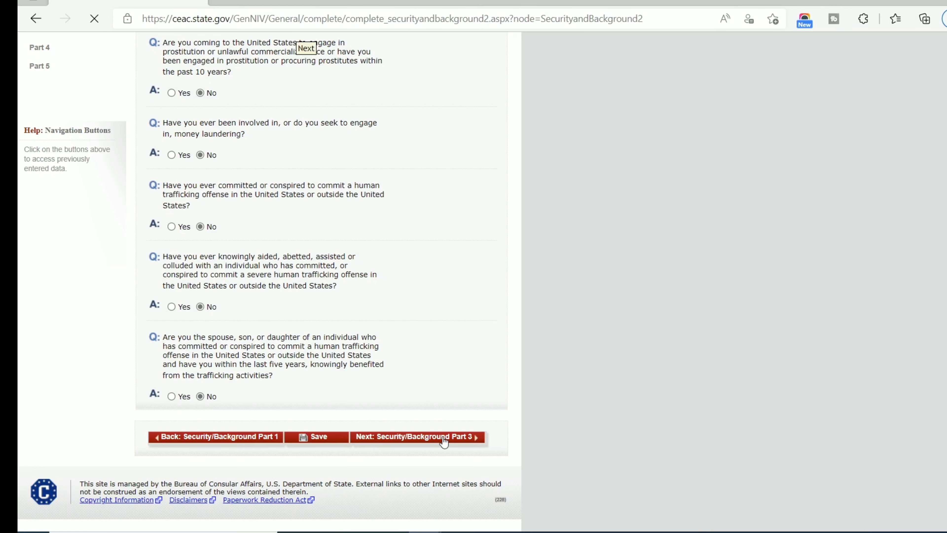
{"action": "scroll", "coordinate": [188, 244], "scroll_direction": "down", "scroll_amount": 4}
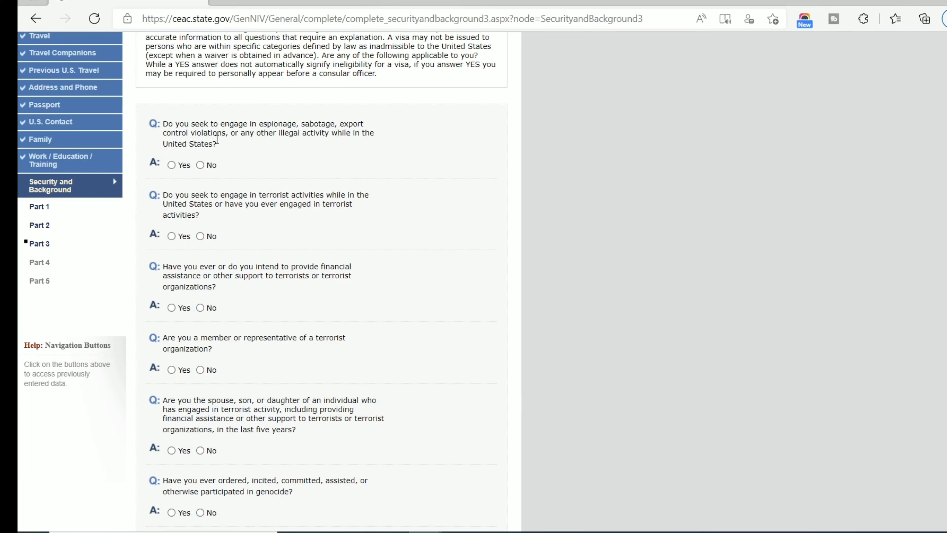
{"action": "left_click", "coordinate": [200, 165]}
{"action": "left_click", "coordinate": [200, 236]}
{"action": "scroll", "coordinate": [198, 184], "scroll_direction": "down", "scroll_amount": 4}
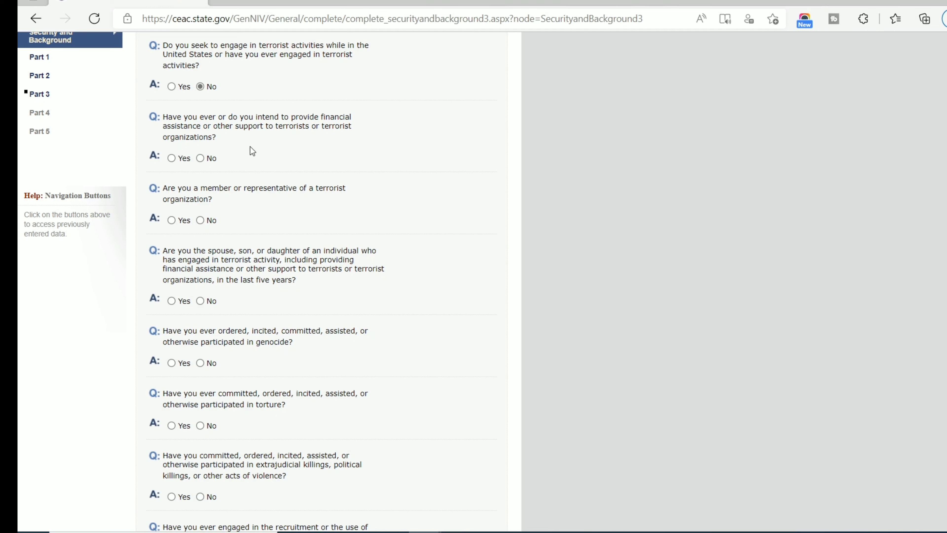
{"action": "left_click", "coordinate": [201, 158]}
{"action": "left_click", "coordinate": [202, 220]}
Answer No to the terrorist relative, torture and extrajudicial killings questions.
{"action": "scroll", "coordinate": [265, 201], "scroll_direction": "down", "scroll_amount": 4}
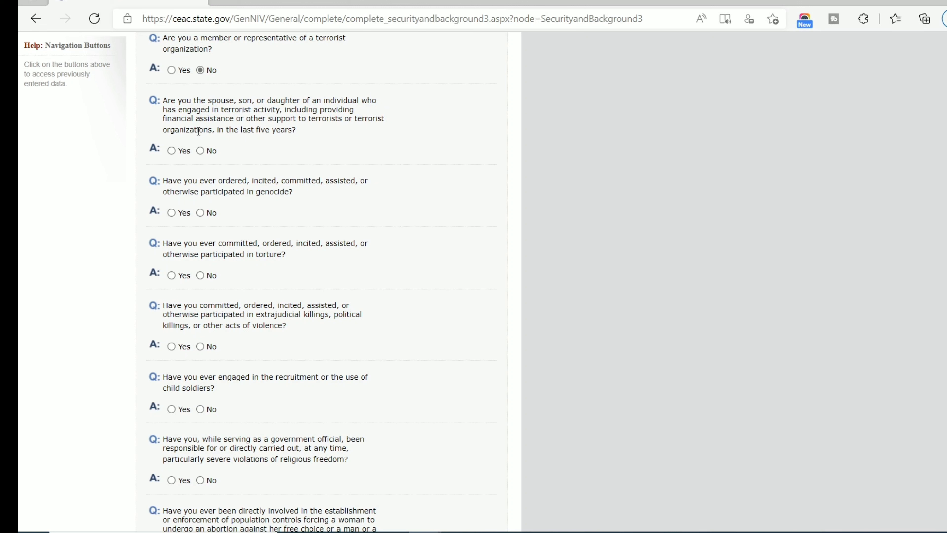
{"action": "left_click", "coordinate": [200, 150]}
{"action": "scroll", "coordinate": [251, 168], "scroll_direction": "down", "scroll_amount": 2}
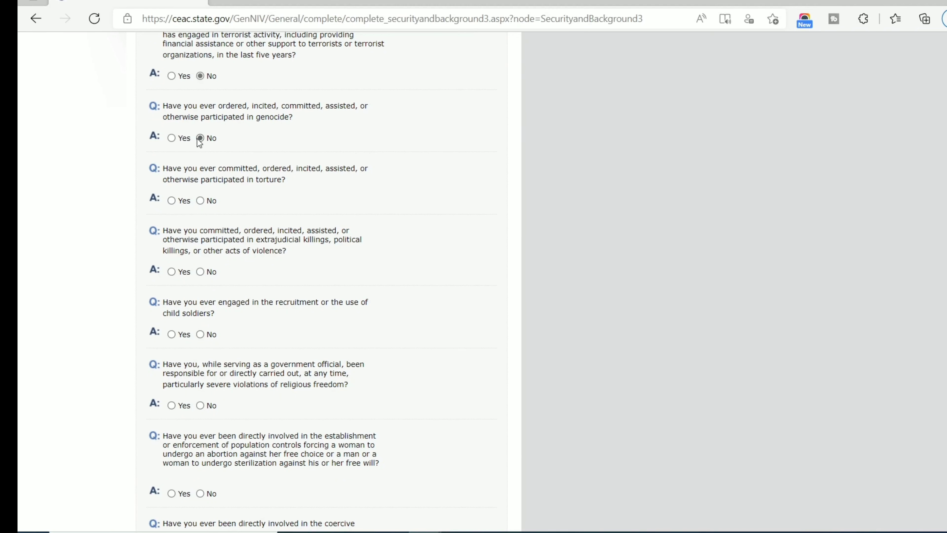
{"action": "scroll", "coordinate": [257, 163], "scroll_direction": "down", "scroll_amount": 3}
{"action": "scroll", "coordinate": [257, 164], "scroll_direction": "up", "scroll_amount": 1}
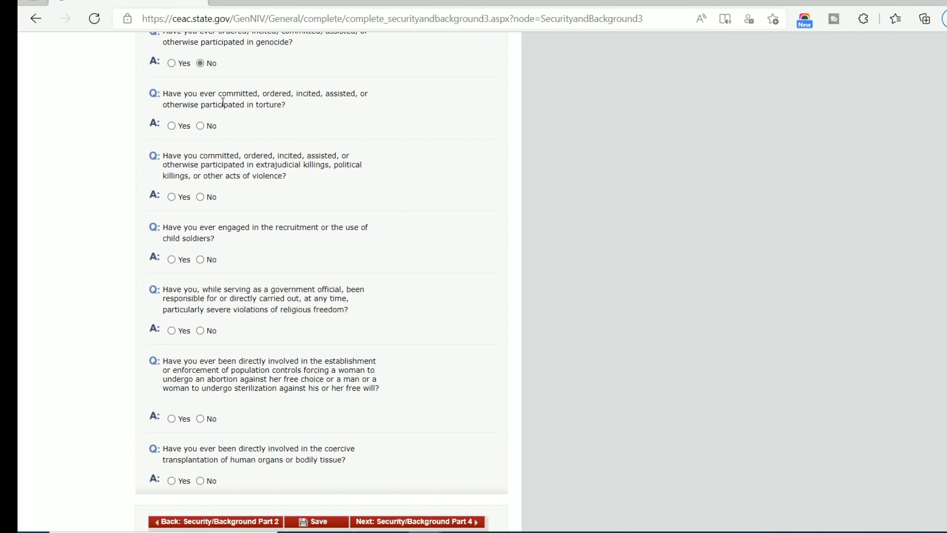
{"action": "left_click", "coordinate": [207, 127]}
{"action": "double_click", "coordinate": [209, 197]}
{"action": "scroll", "coordinate": [180, 216], "scroll_direction": "down", "scroll_amount": 2}
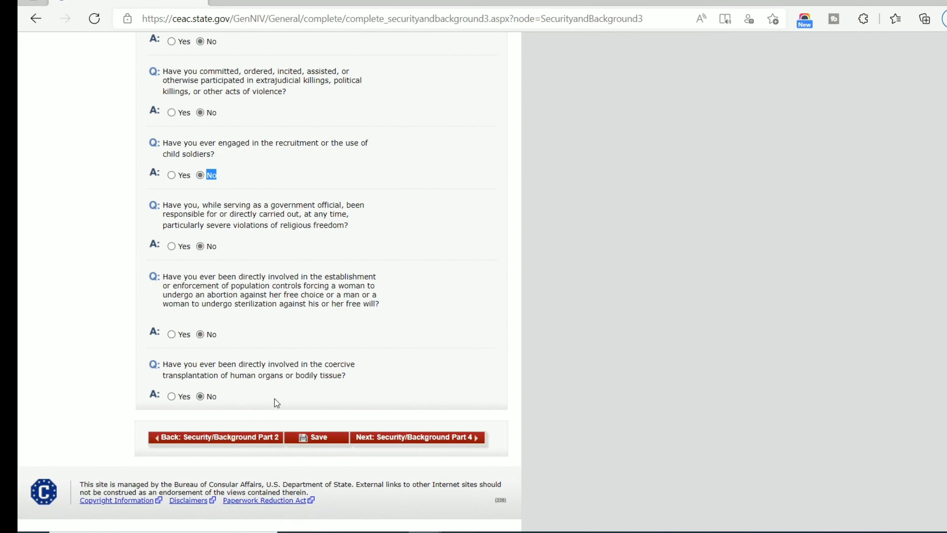
{"action": "left_click", "coordinate": [419, 446]}
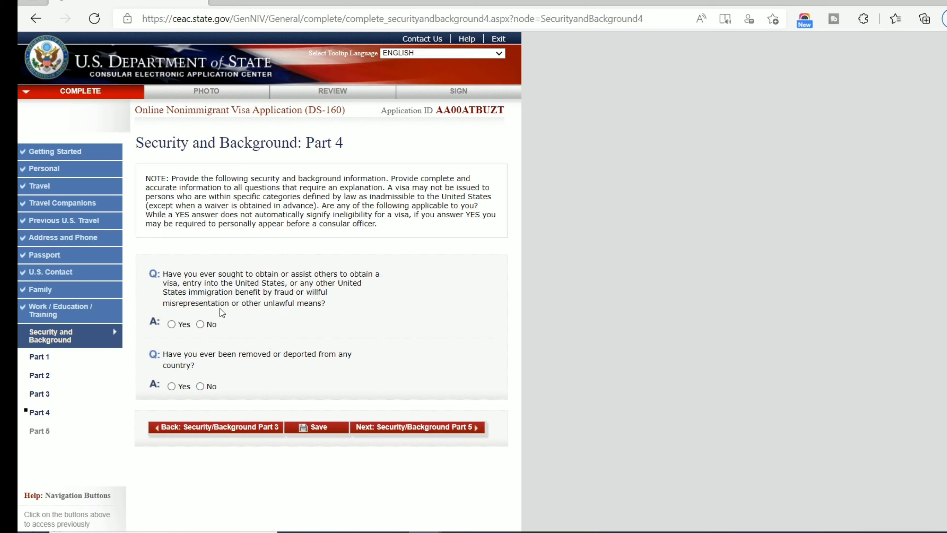
Answer No to the Part 4 visa fraud and deportation questions.
{"action": "double_click", "coordinate": [201, 327]}
{"action": "left_click", "coordinate": [201, 325]}
{"action": "left_click", "coordinate": [200, 386]}
On Part 5, answer No to child custody, illegal voting and renounced citizenship questions.
{"action": "left_click", "coordinate": [416, 430]}
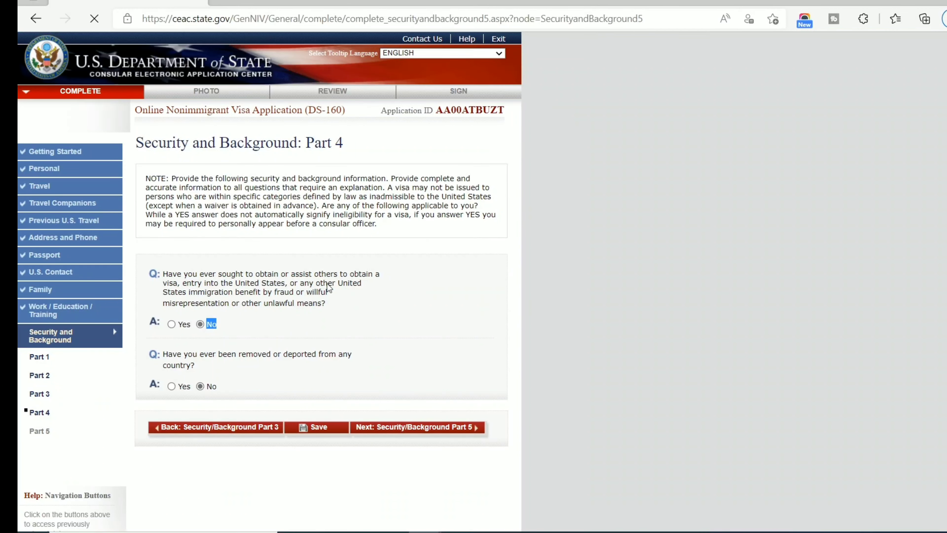
{"action": "scroll", "coordinate": [296, 233], "scroll_direction": "down", "scroll_amount": 2}
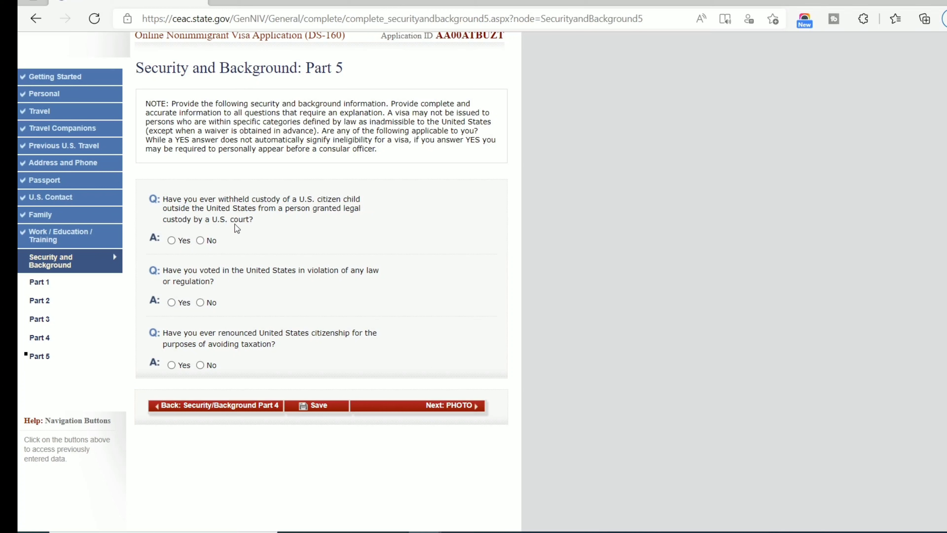
{"action": "left_click", "coordinate": [200, 241]}
{"action": "left_click", "coordinate": [209, 303]}
{"action": "left_click", "coordinate": [201, 365]}
{"action": "left_click", "coordinate": [445, 416]}
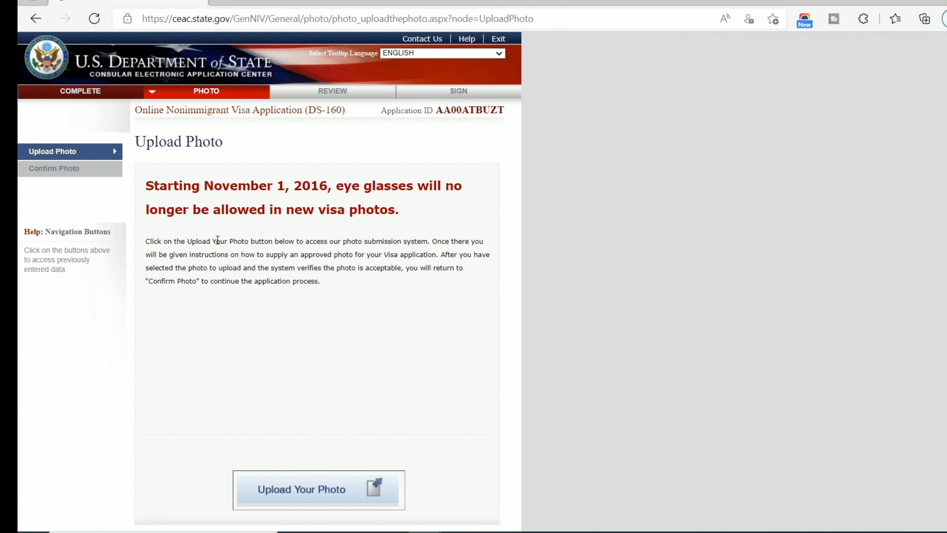
Open the photo submission system and scroll to its JPEG (240 Kb max) file selection area.
{"action": "scroll", "coordinate": [218, 239], "scroll_direction": "down", "scroll_amount": 2}
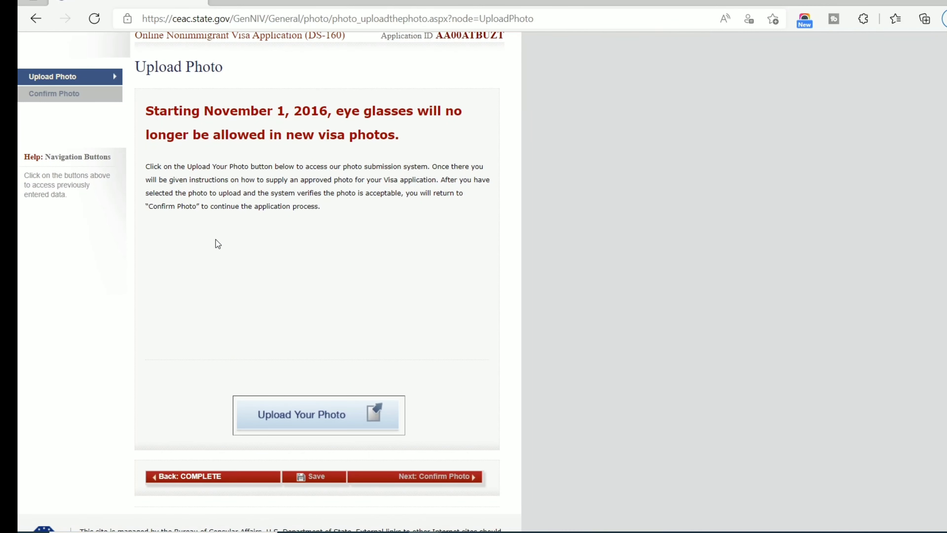
{"action": "left_click", "coordinate": [293, 417]}
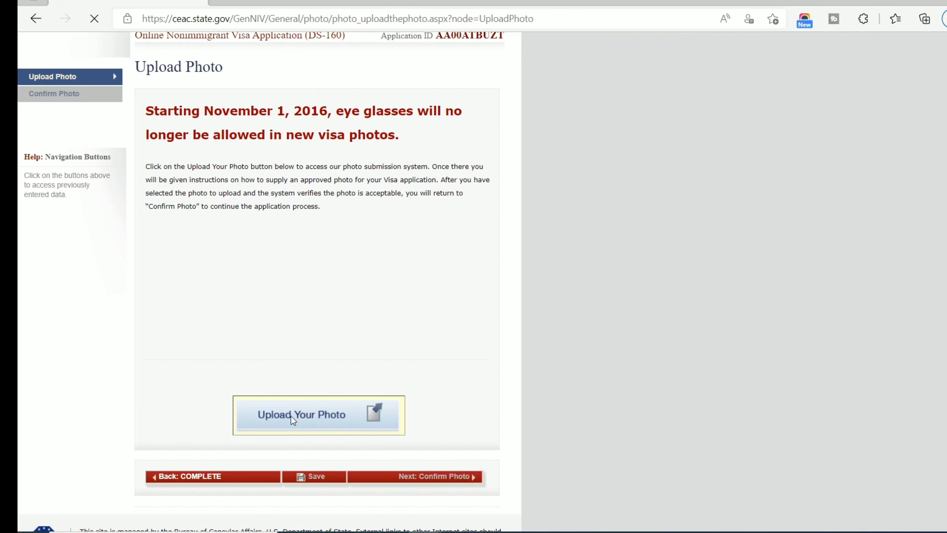
{"action": "scroll", "coordinate": [321, 315], "scroll_direction": "down", "scroll_amount": 1}
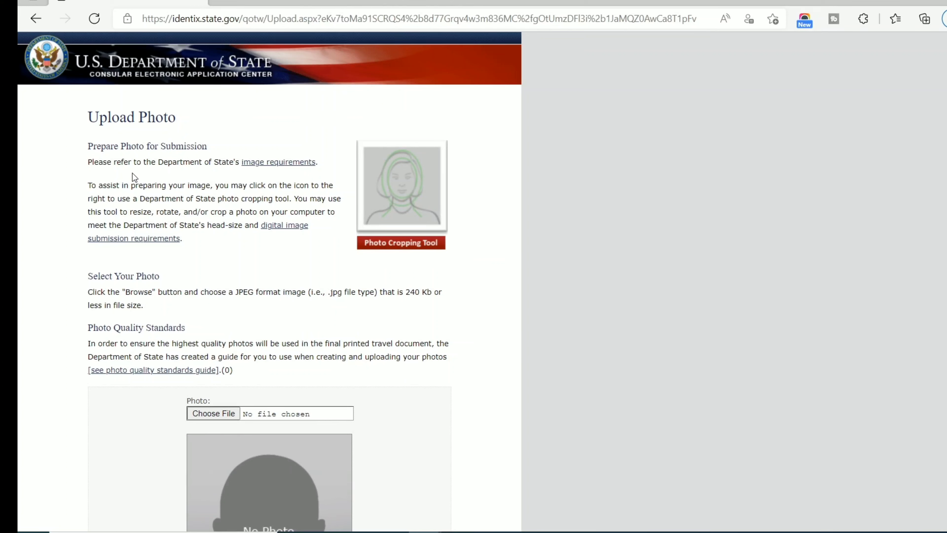
{"action": "scroll", "coordinate": [132, 173], "scroll_direction": "down", "scroll_amount": 1}
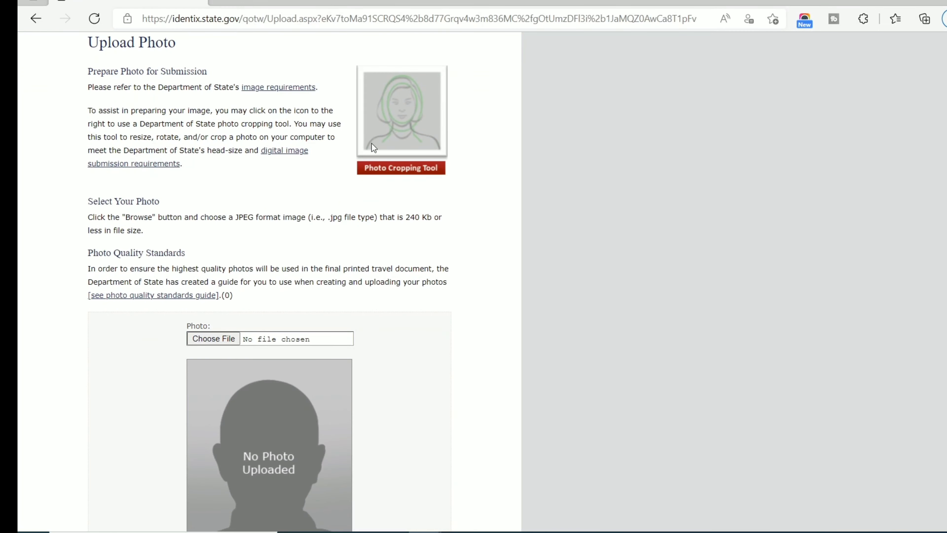
{"action": "scroll", "coordinate": [373, 148], "scroll_direction": "up", "scroll_amount": 1}
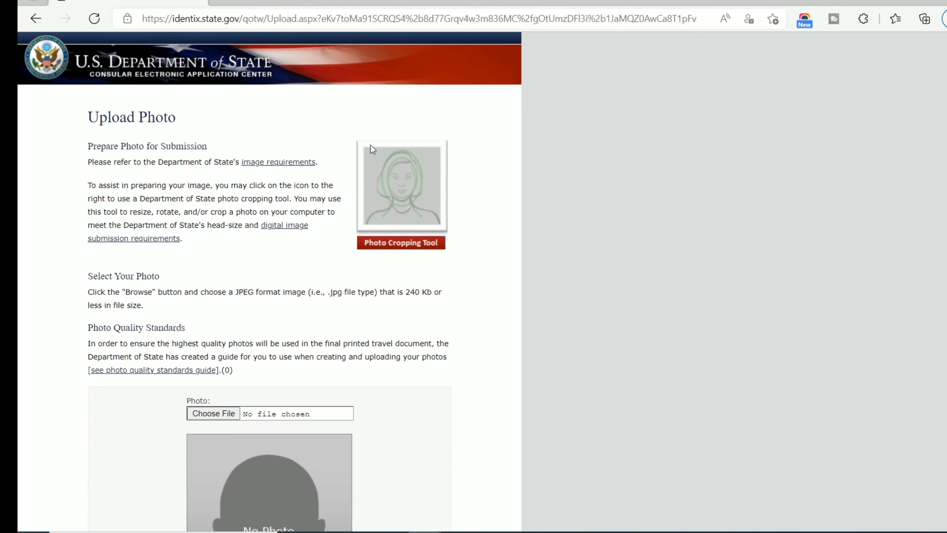
{"action": "scroll", "coordinate": [372, 148], "scroll_direction": "down", "scroll_amount": 5}
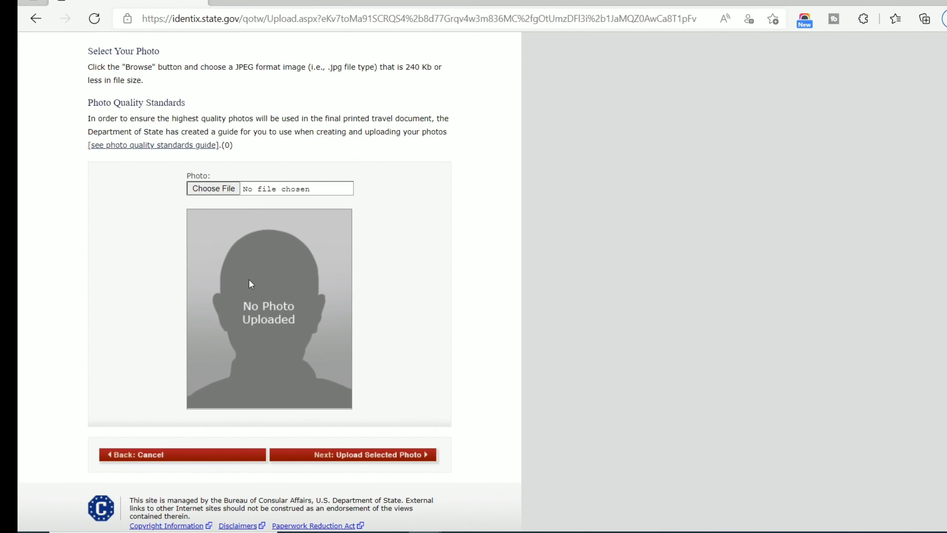
{"action": "scroll", "coordinate": [249, 283], "scroll_direction": "down", "scroll_amount": 1}
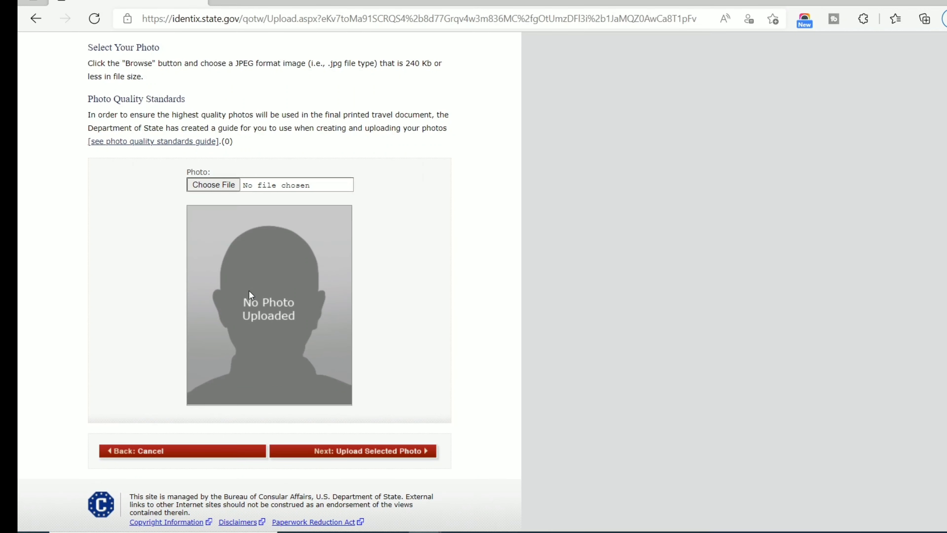
Upload OIP.jpg from Downloads as the visa photo for the quality check.
{"action": "left_click", "coordinate": [218, 183]}
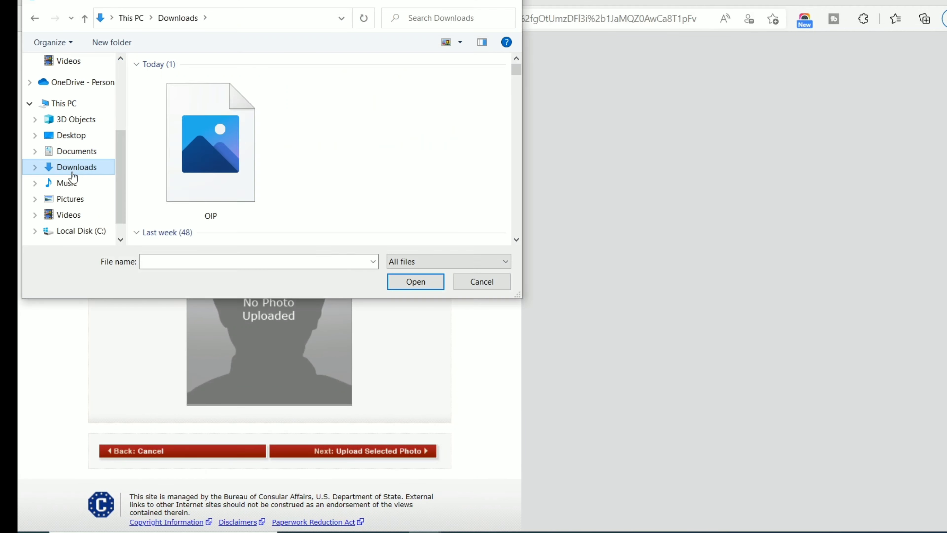
{"action": "double_click", "coordinate": [203, 126]}
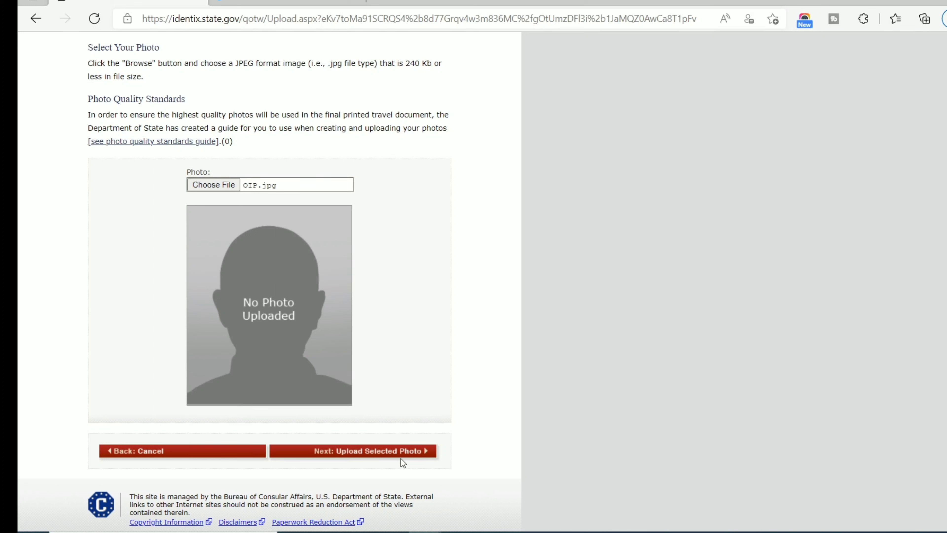
{"action": "left_click", "coordinate": [372, 451]}
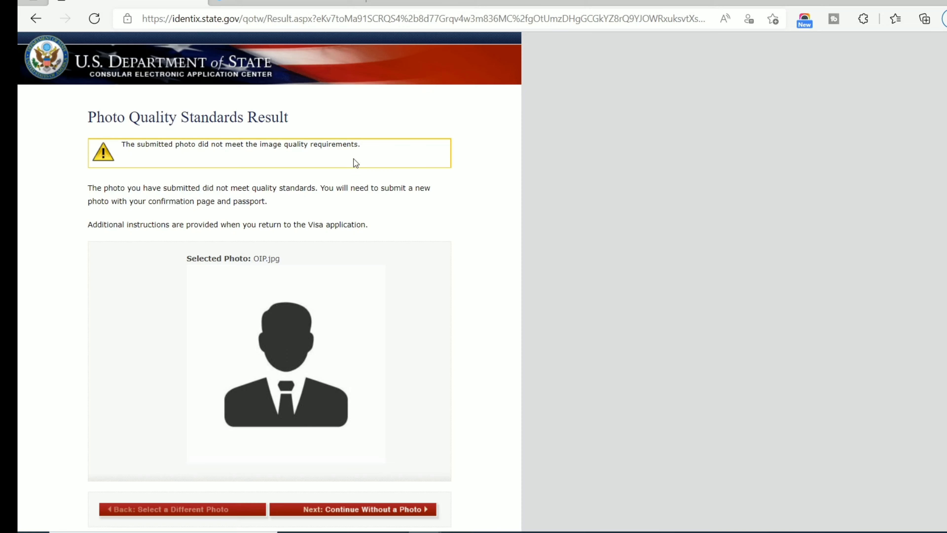
After the photo fails the check, continue without a photo back to the Upload Photo page.
{"action": "scroll", "coordinate": [353, 163], "scroll_direction": "down", "scroll_amount": 3}
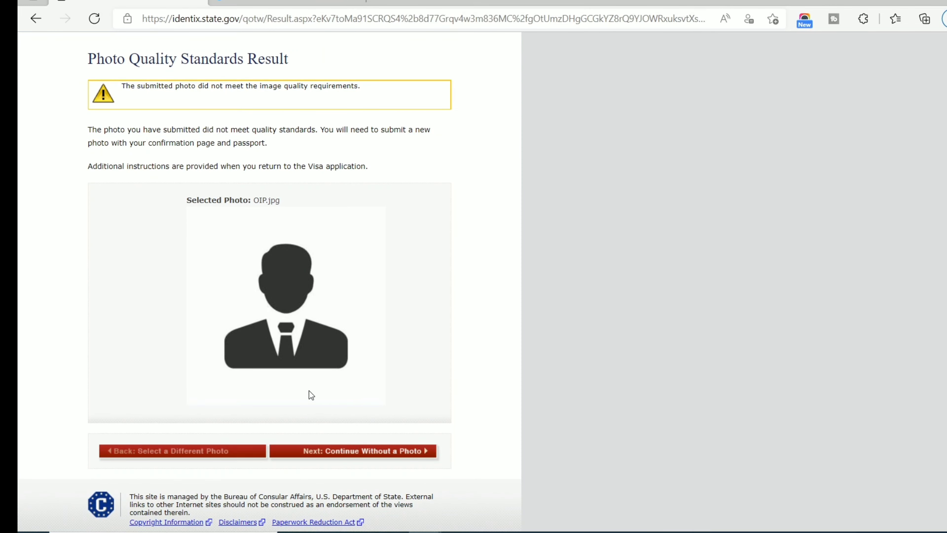
{"action": "left_click", "coordinate": [375, 462]}
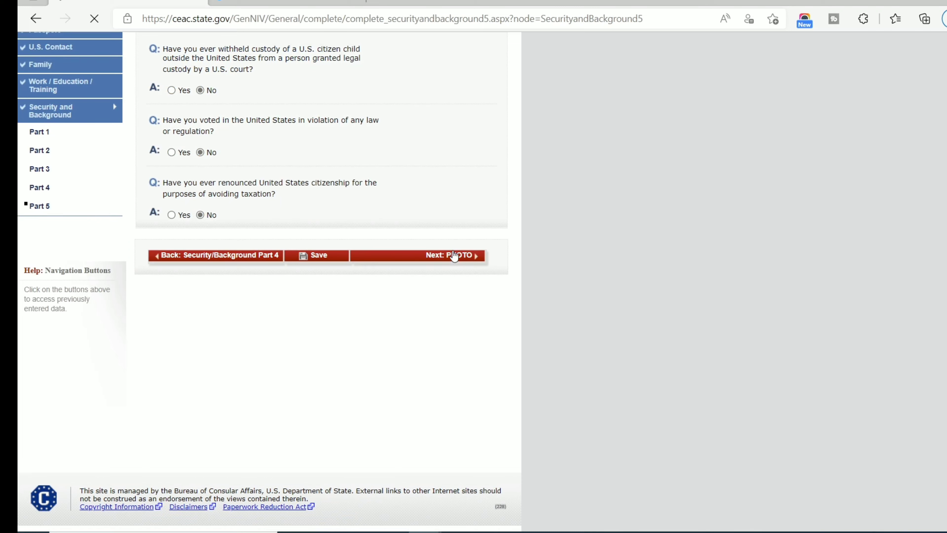
{"action": "left_click", "coordinate": [416, 255]}
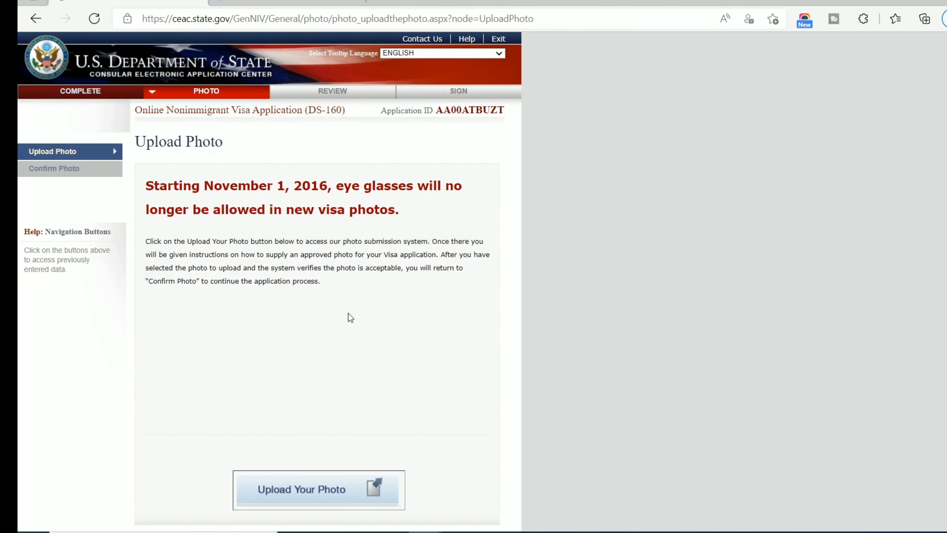
{"action": "scroll", "coordinate": [310, 301], "scroll_direction": "down", "scroll_amount": 3}
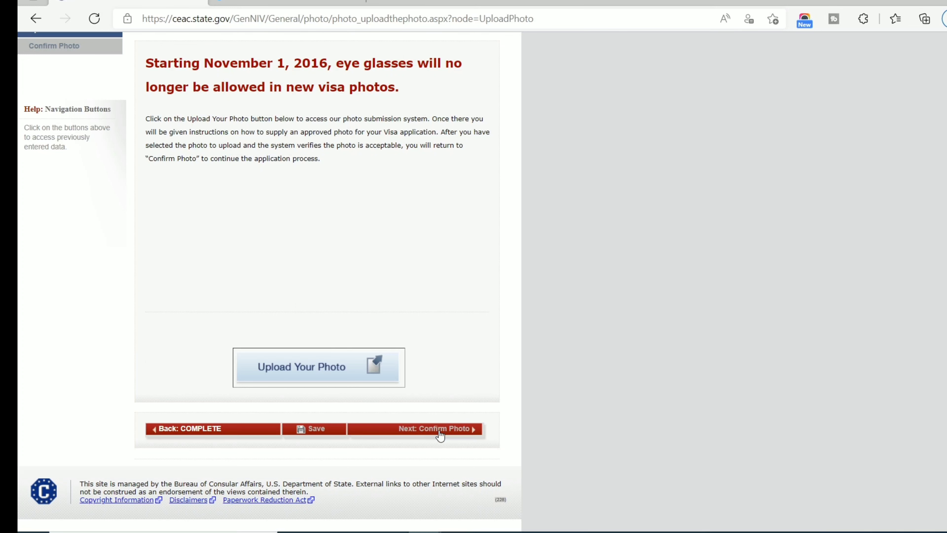
{"action": "scroll", "coordinate": [419, 425], "scroll_direction": "up", "scroll_amount": 3}
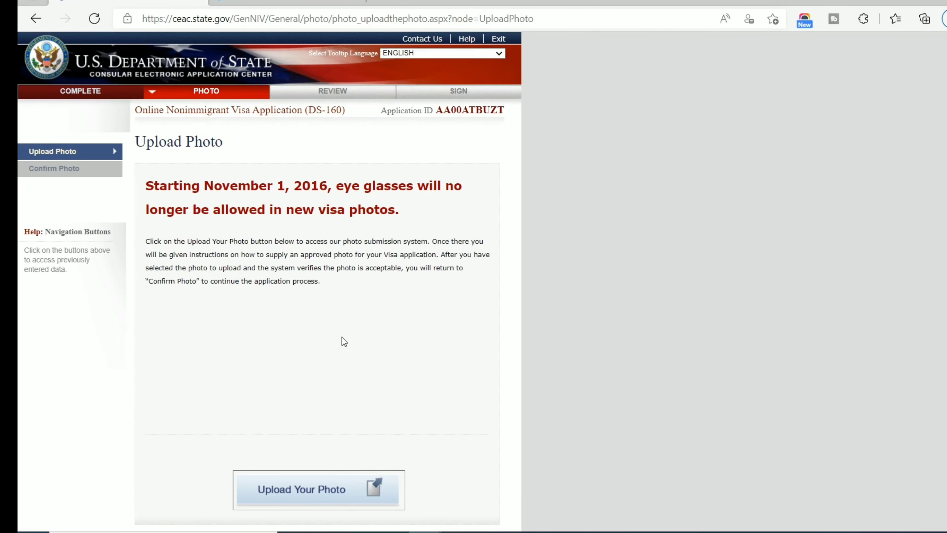